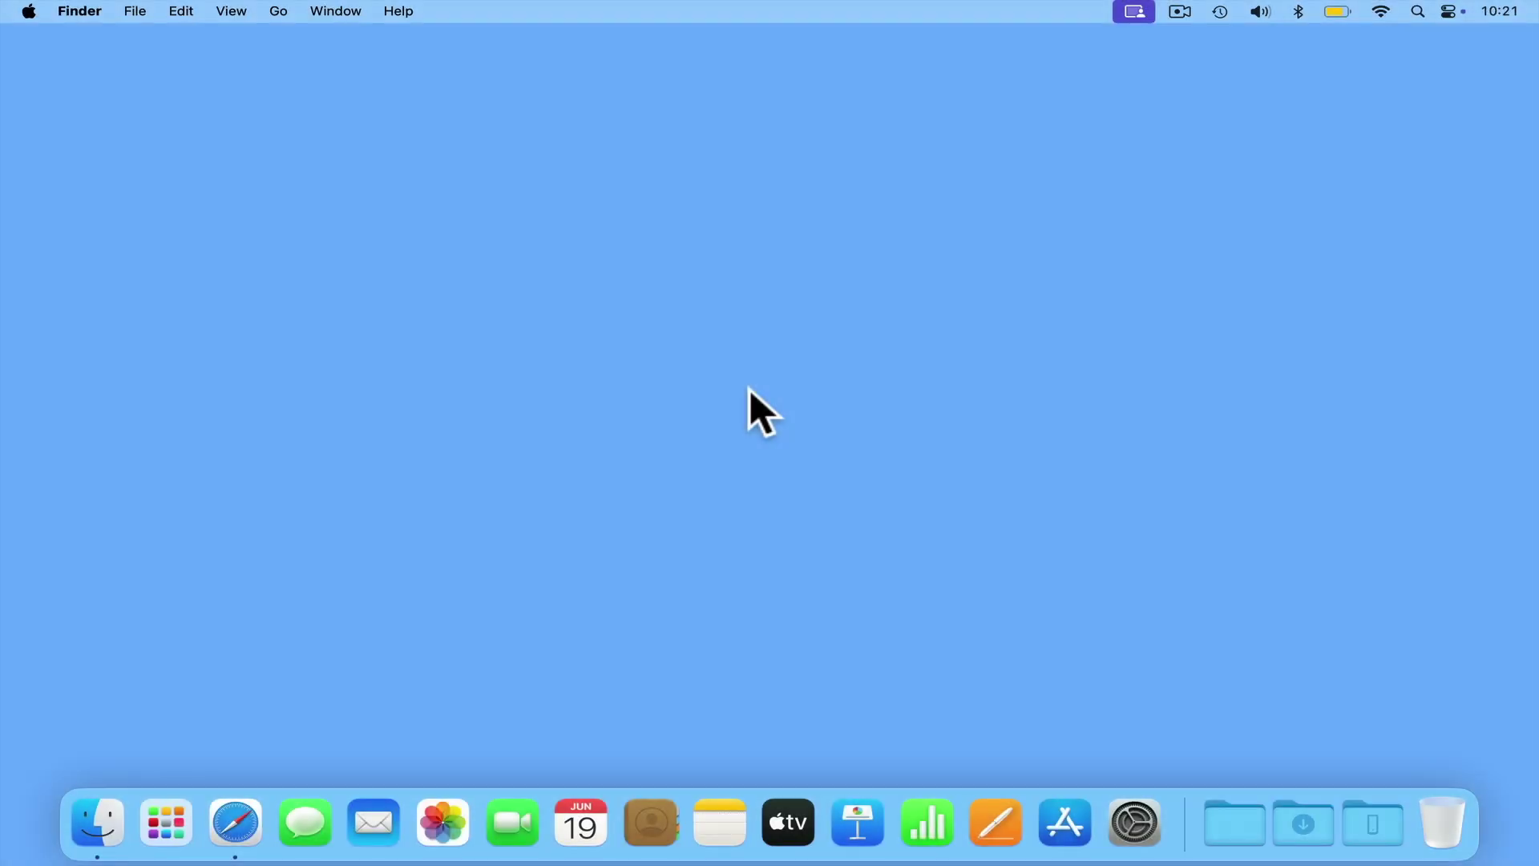
- Sign in to the DS1520 NAS at 192.168.86.2 with the admin account and its password, then open Control Panel
{"action": "left_click", "coordinate": [235, 818]}
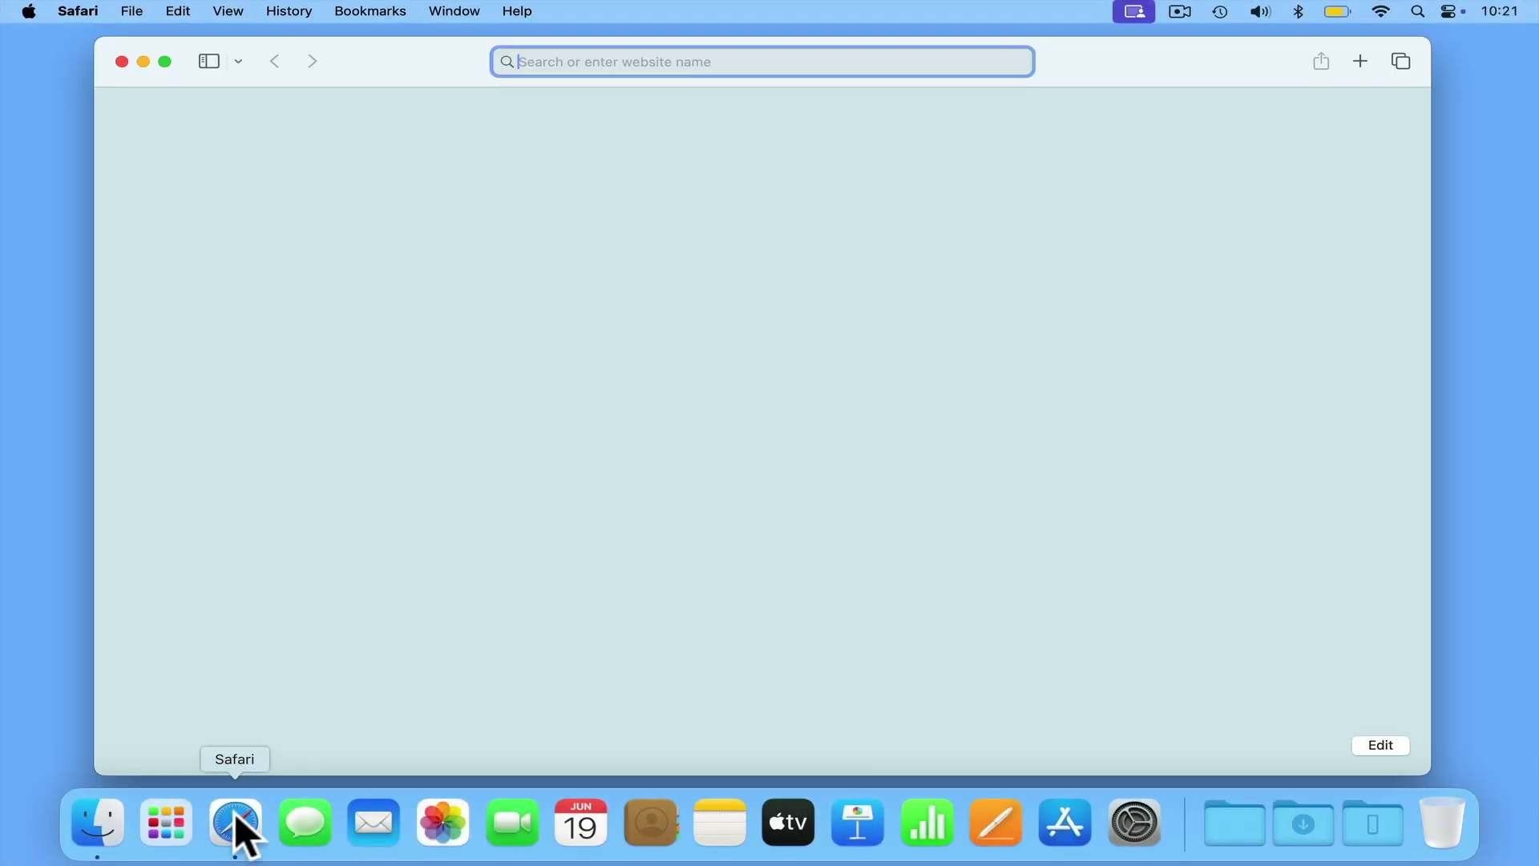
{"action": "type", "text": "192.168.86.2:5000 — DS1520 - Synology NAS"}
{"action": "key", "text": "Return"}
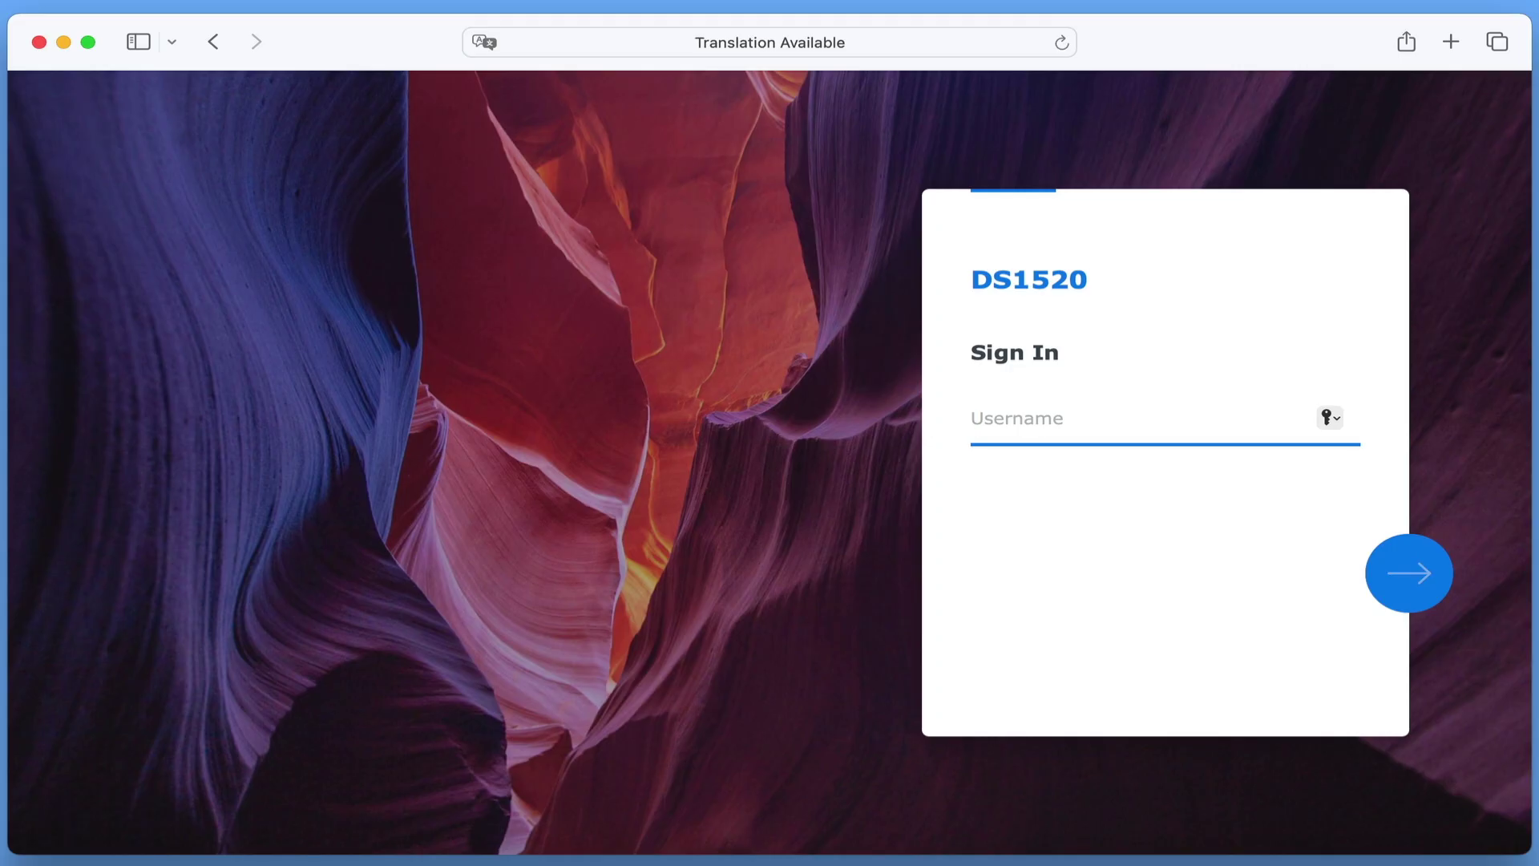
{"action": "type", "text": "system-admin"}
{"action": "left_click", "coordinate": [1404, 571]}
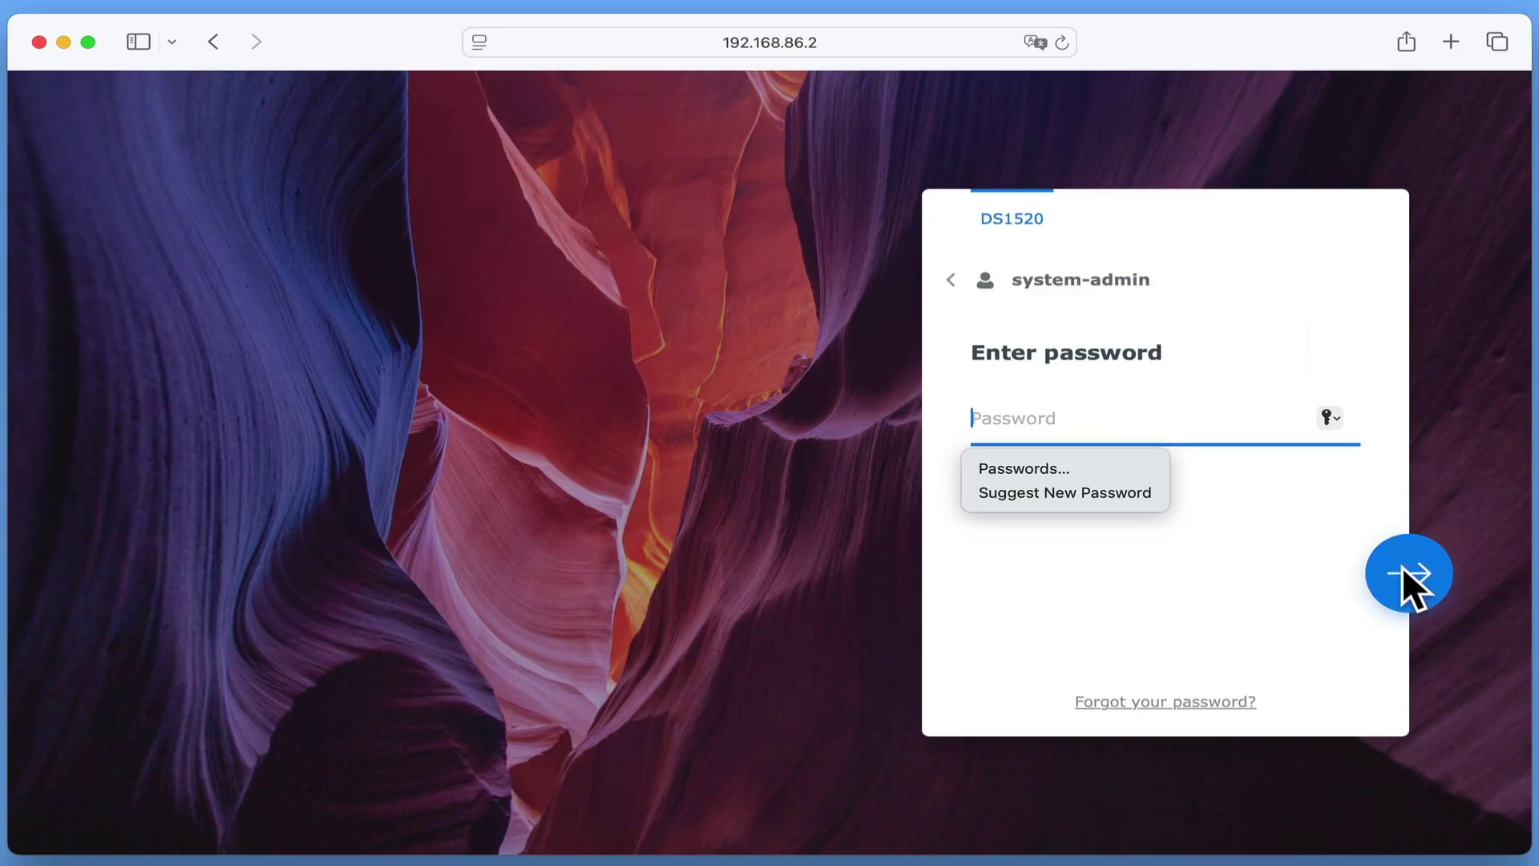
{"action": "type", "text": "**********"}
{"action": "left_click", "coordinate": [1419, 571]}
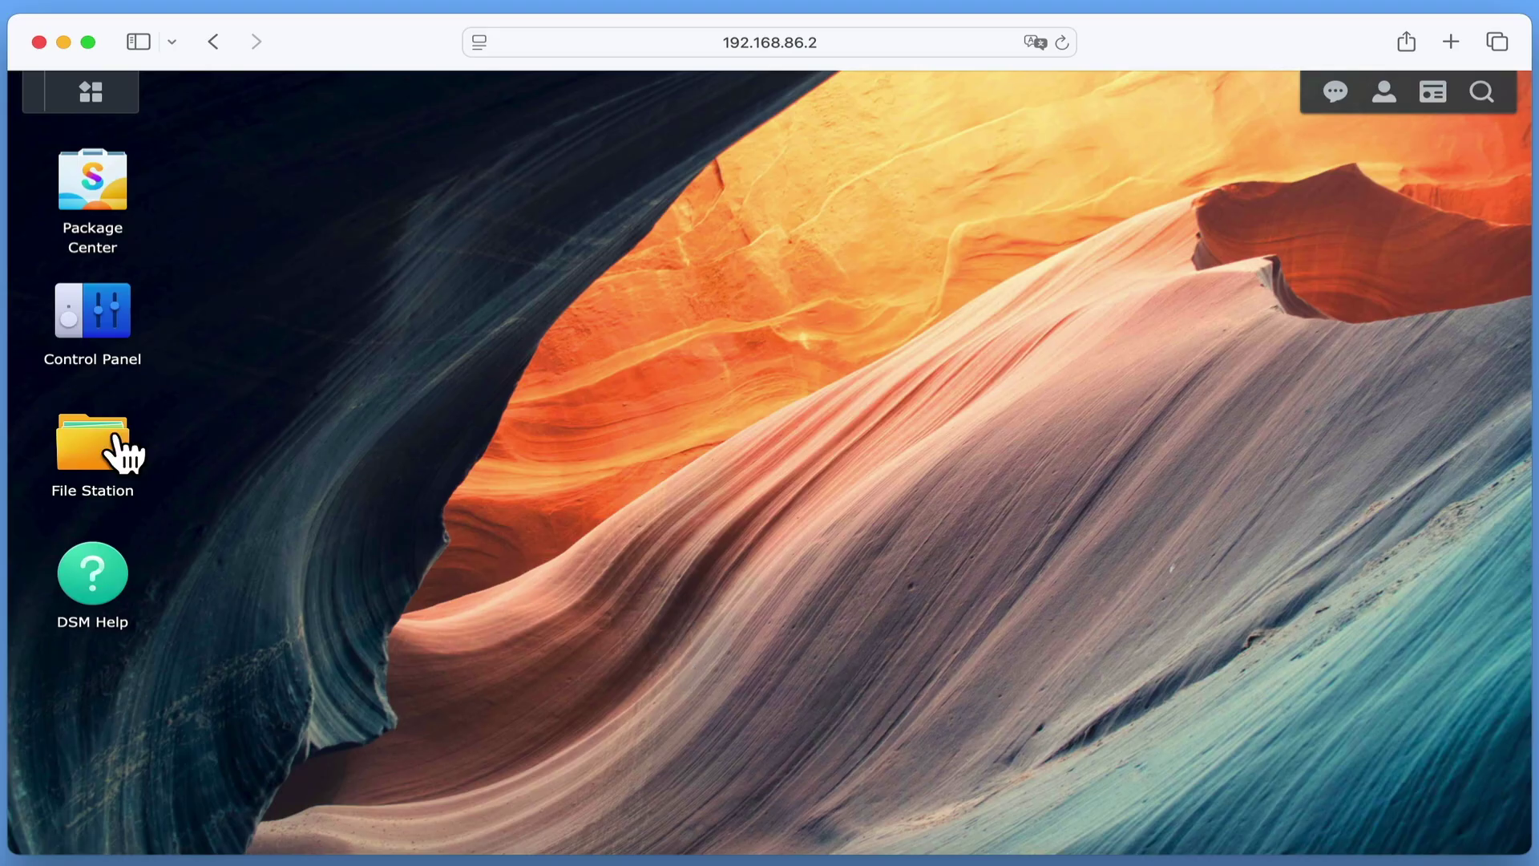
{"action": "left_click", "coordinate": [106, 329]}
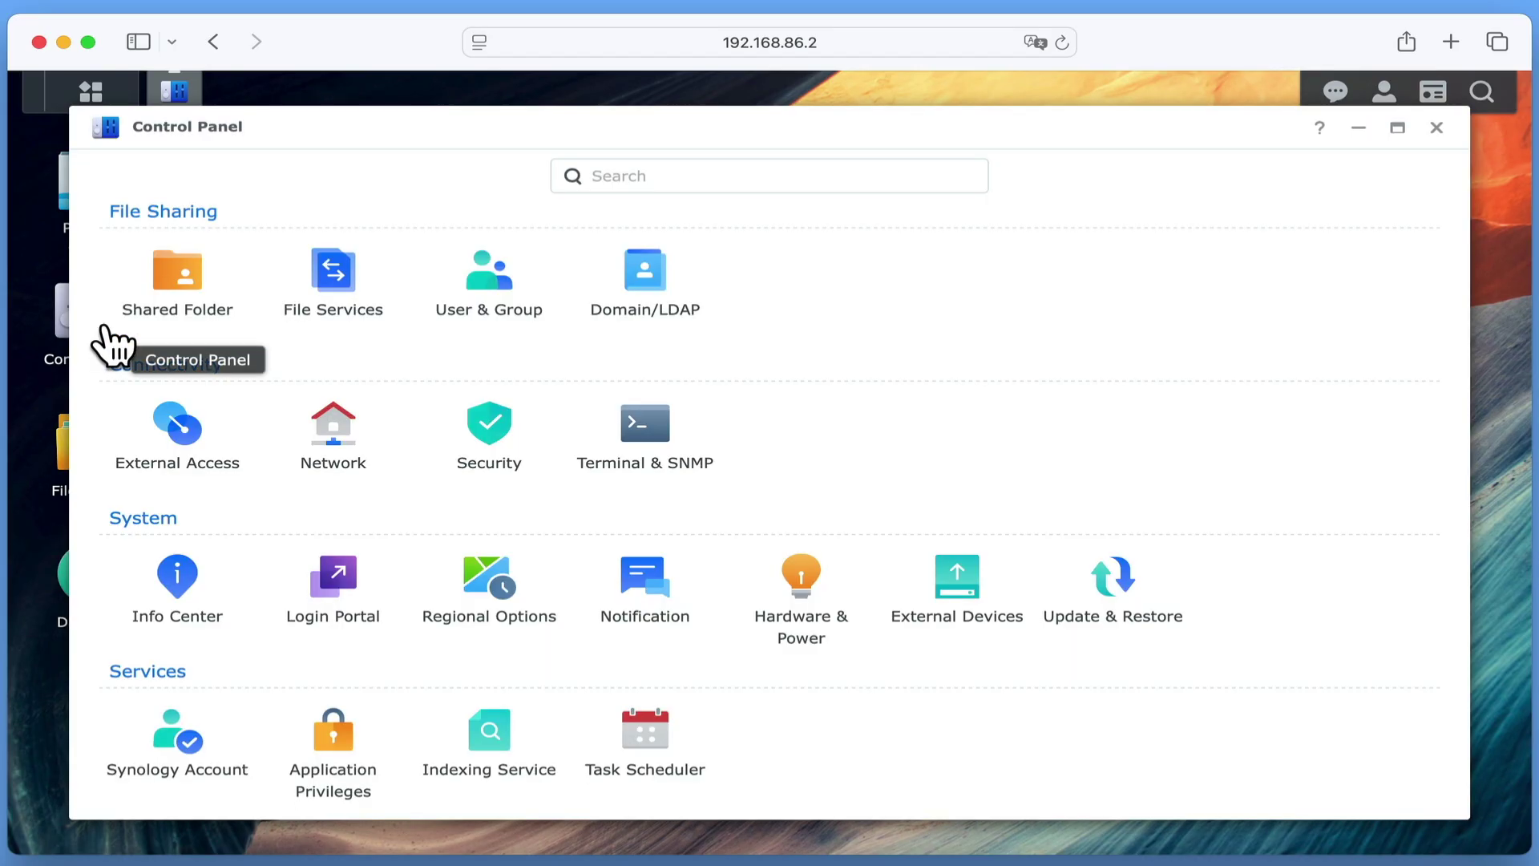
- Open External Access in Control Panel and tick Enable QuickConnect
{"action": "left_click", "coordinate": [171, 495]}
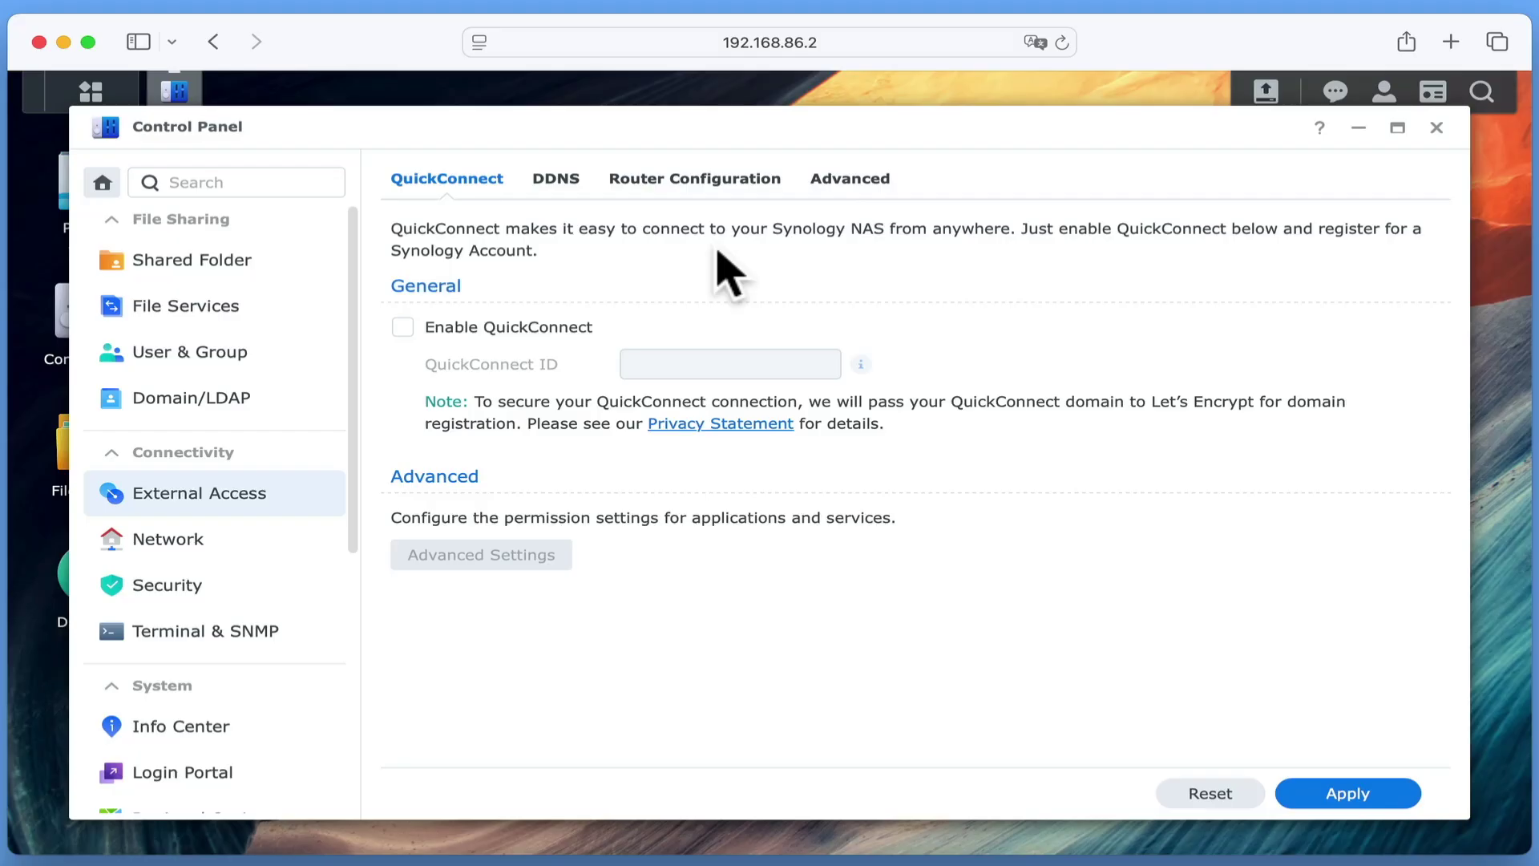
{"action": "left_click", "coordinate": [593, 327]}
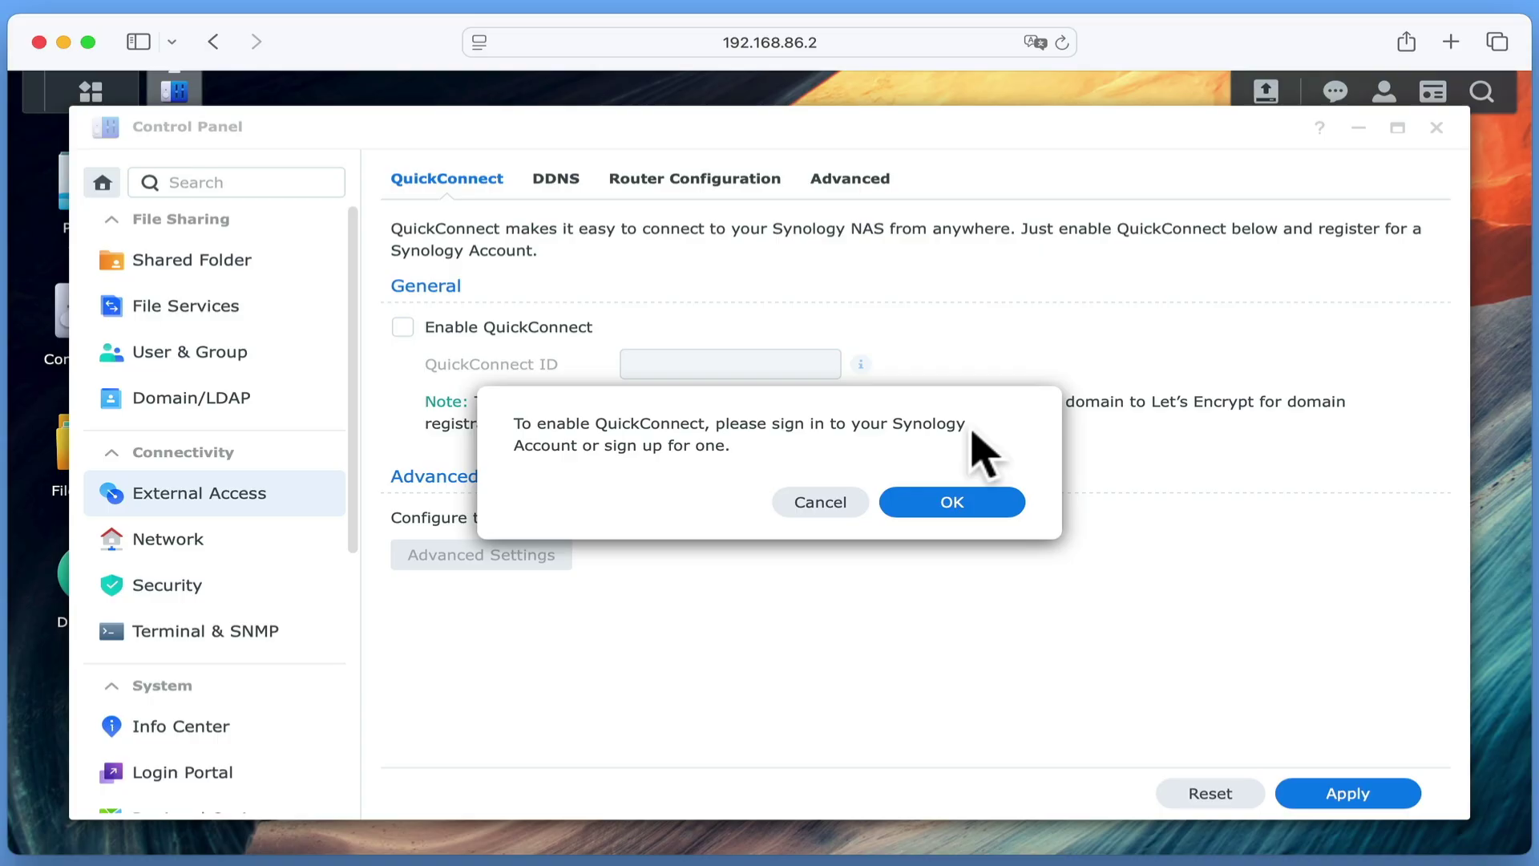
- Accept the Synology Account sign-in prompt, retick Enable QuickConnect, and continue with the shown account
{"action": "left_click", "coordinate": [954, 502]}
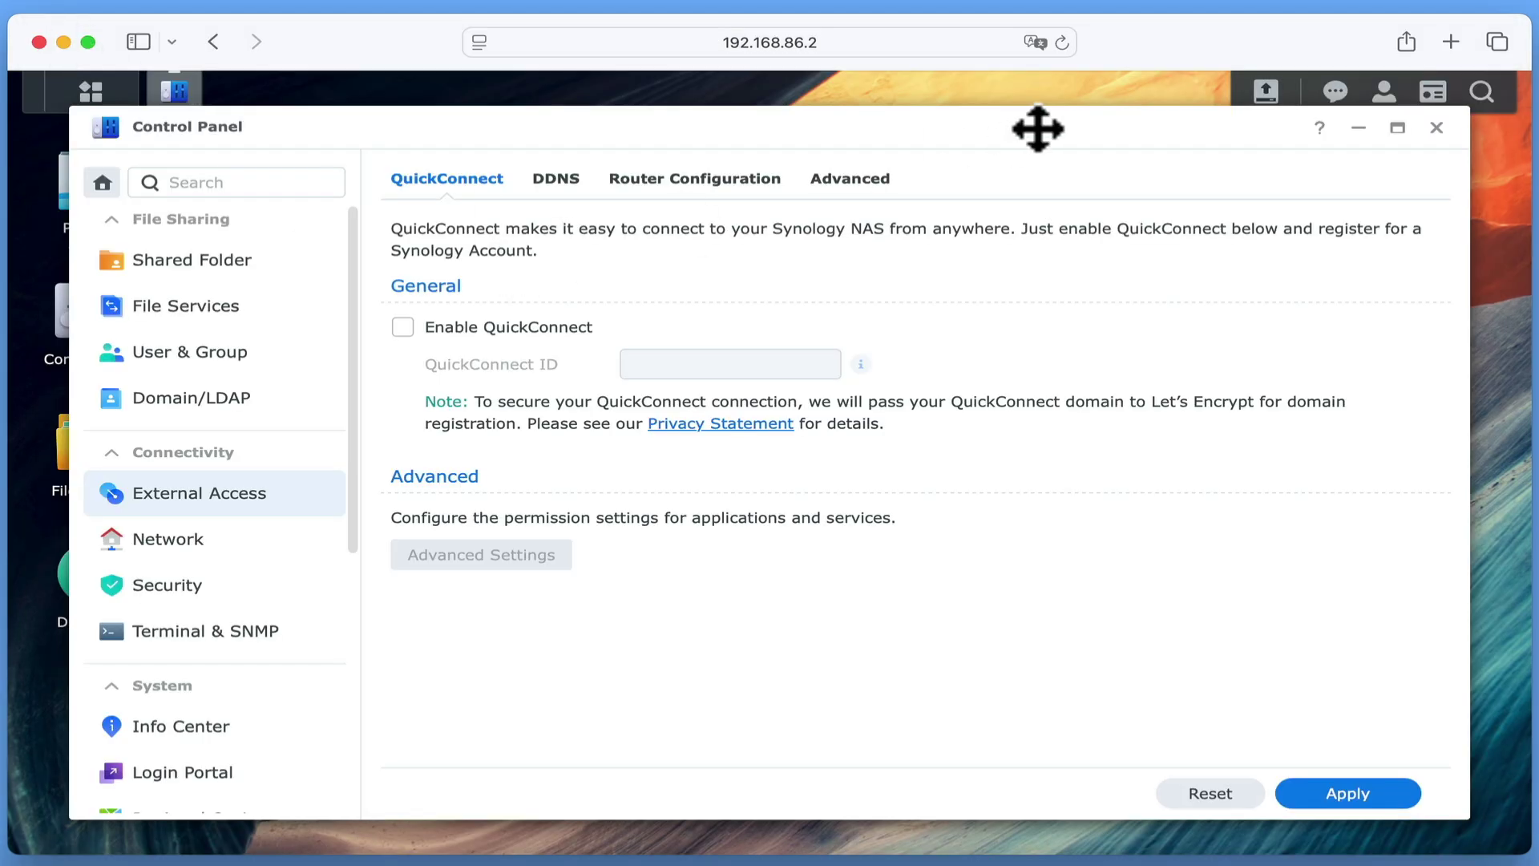
{"action": "left_click", "coordinate": [567, 334]}
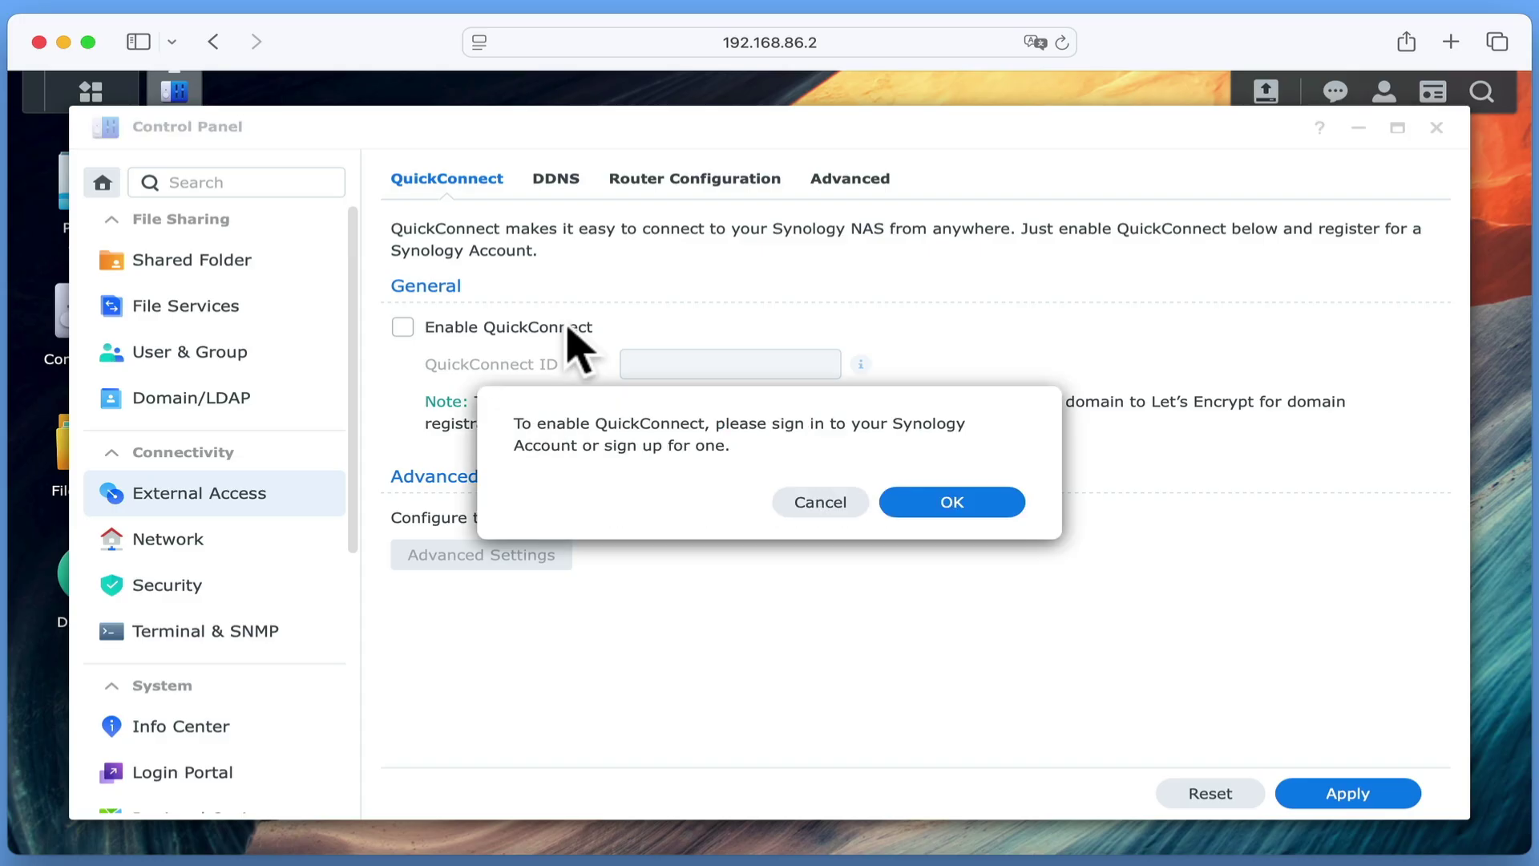
{"action": "left_click", "coordinate": [978, 502]}
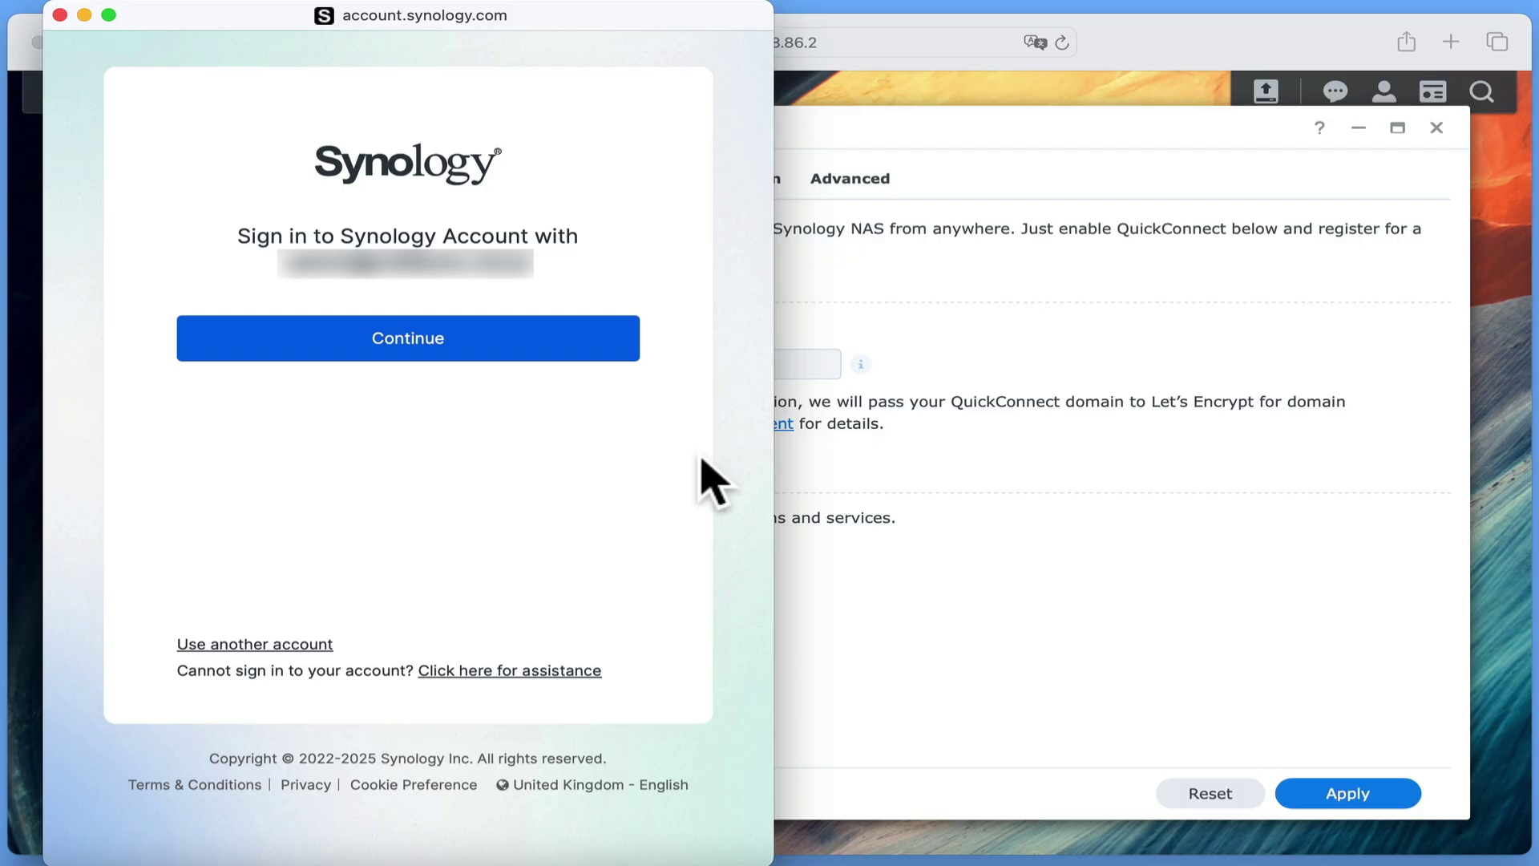
{"action": "left_click", "coordinate": [589, 345]}
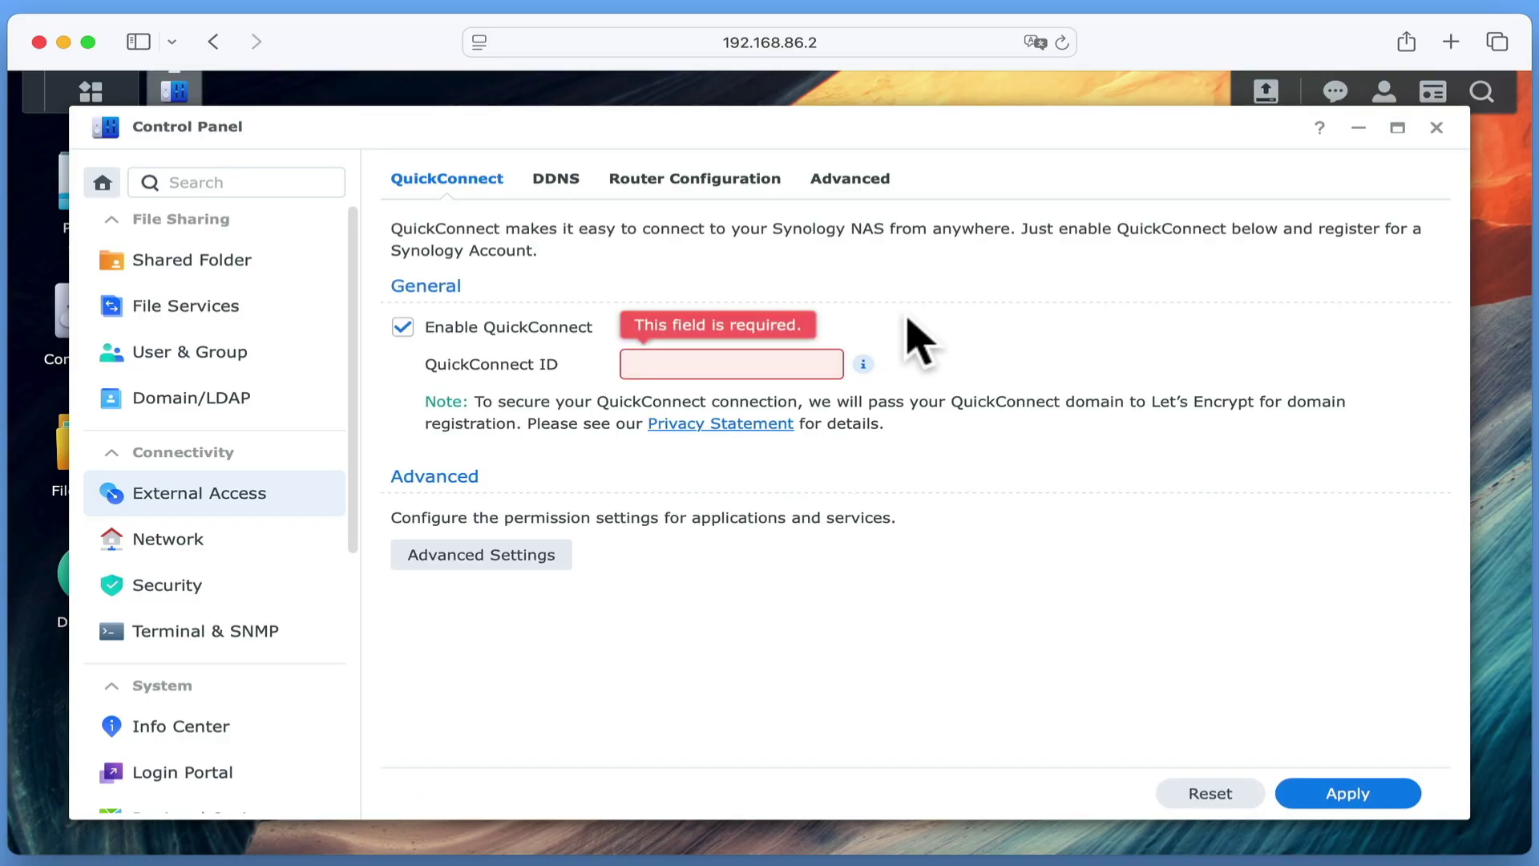
- Enter mydoodads as the QuickConnect ID, rejecting the autocorrect suggestion, and apply the settings
{"action": "left_click", "coordinate": [790, 368]}
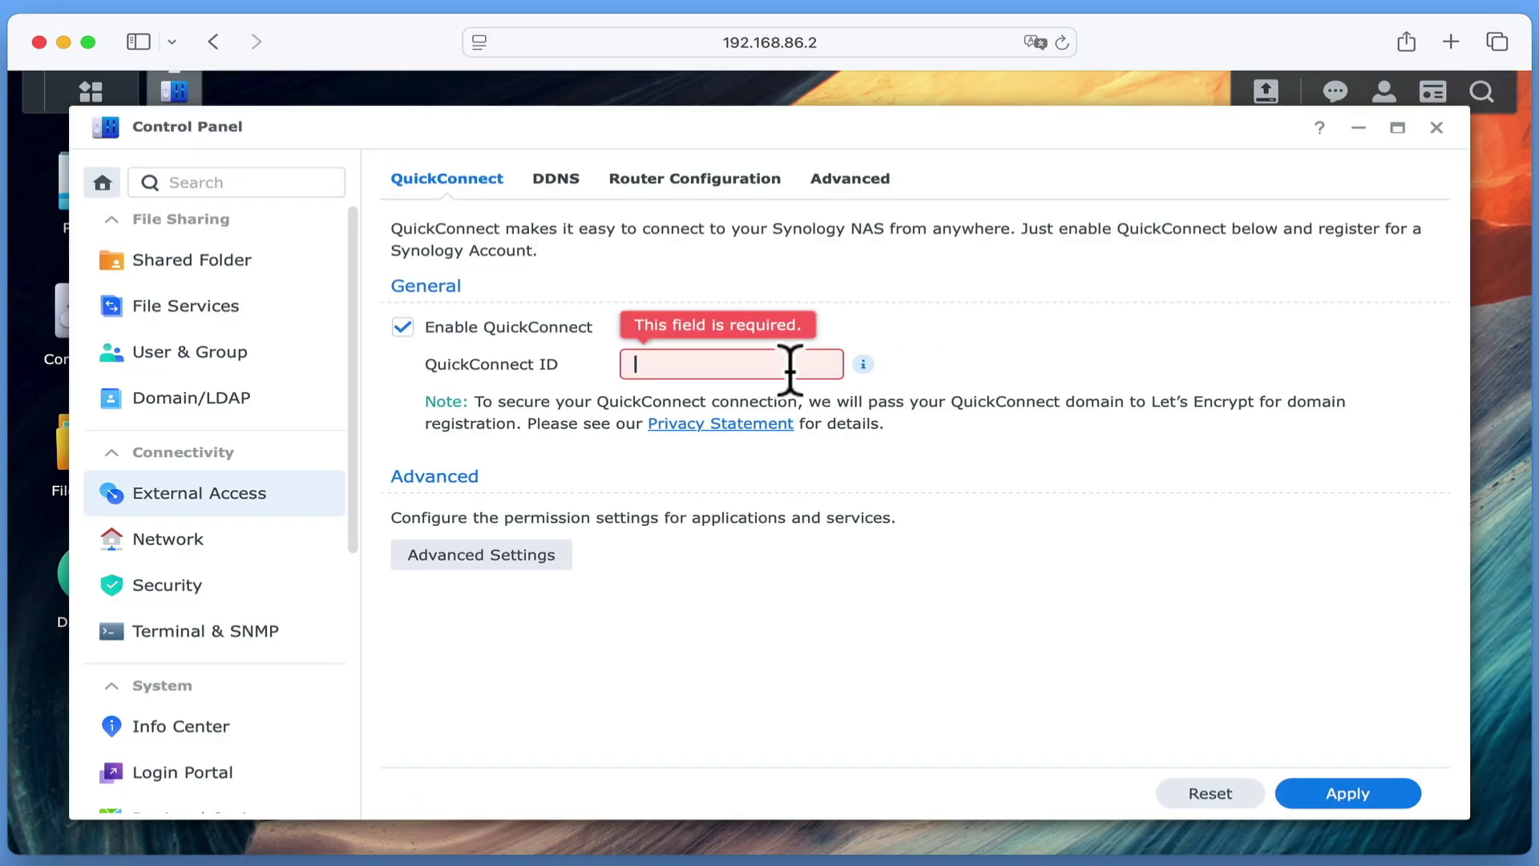
{"action": "mouse_move", "coordinate": [864, 370]}
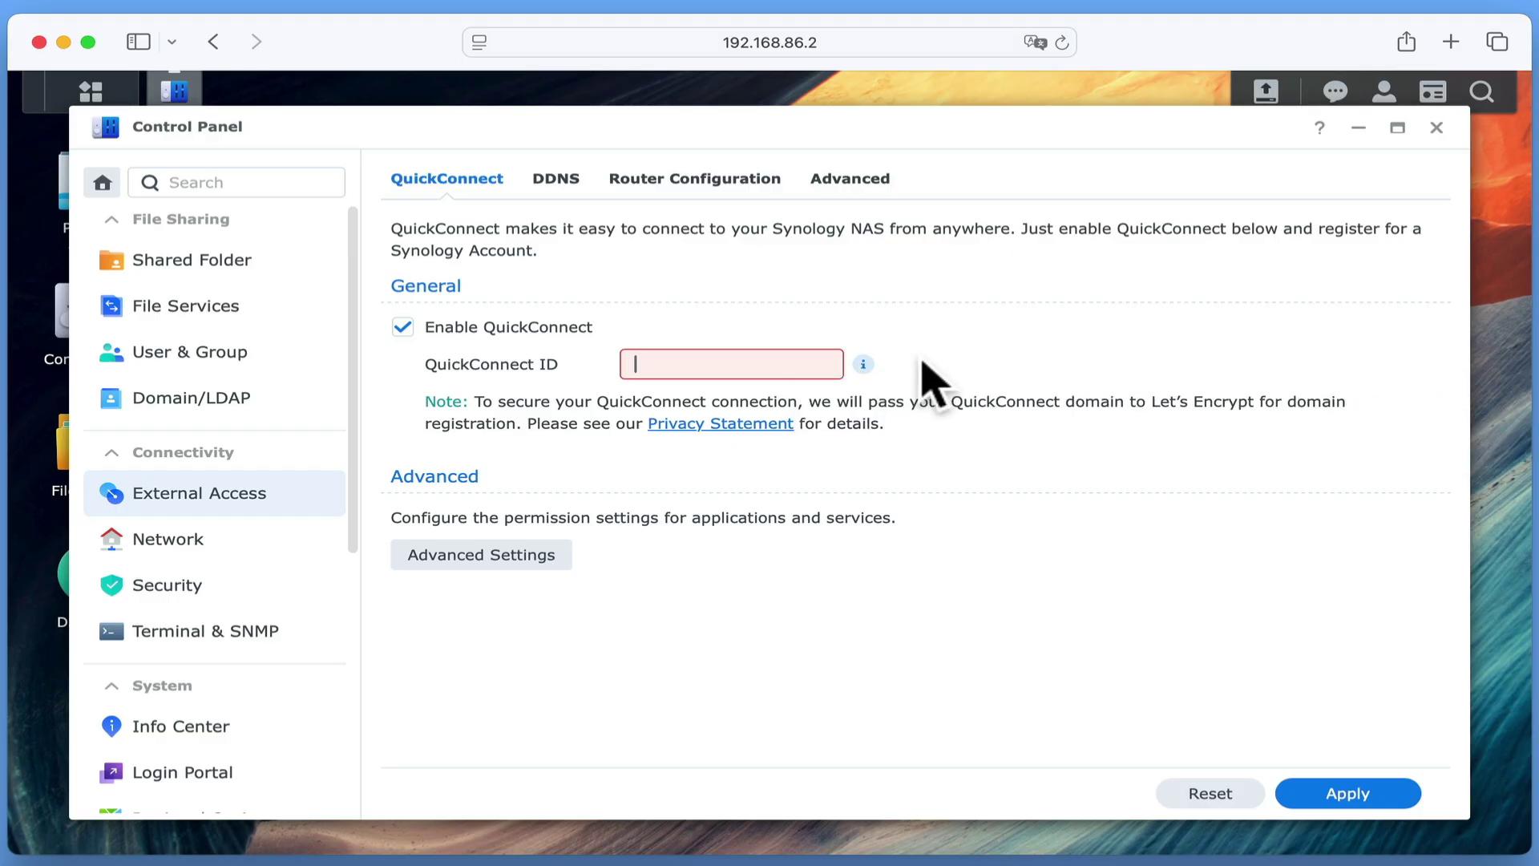
{"action": "type", "text": "mydoodads"}
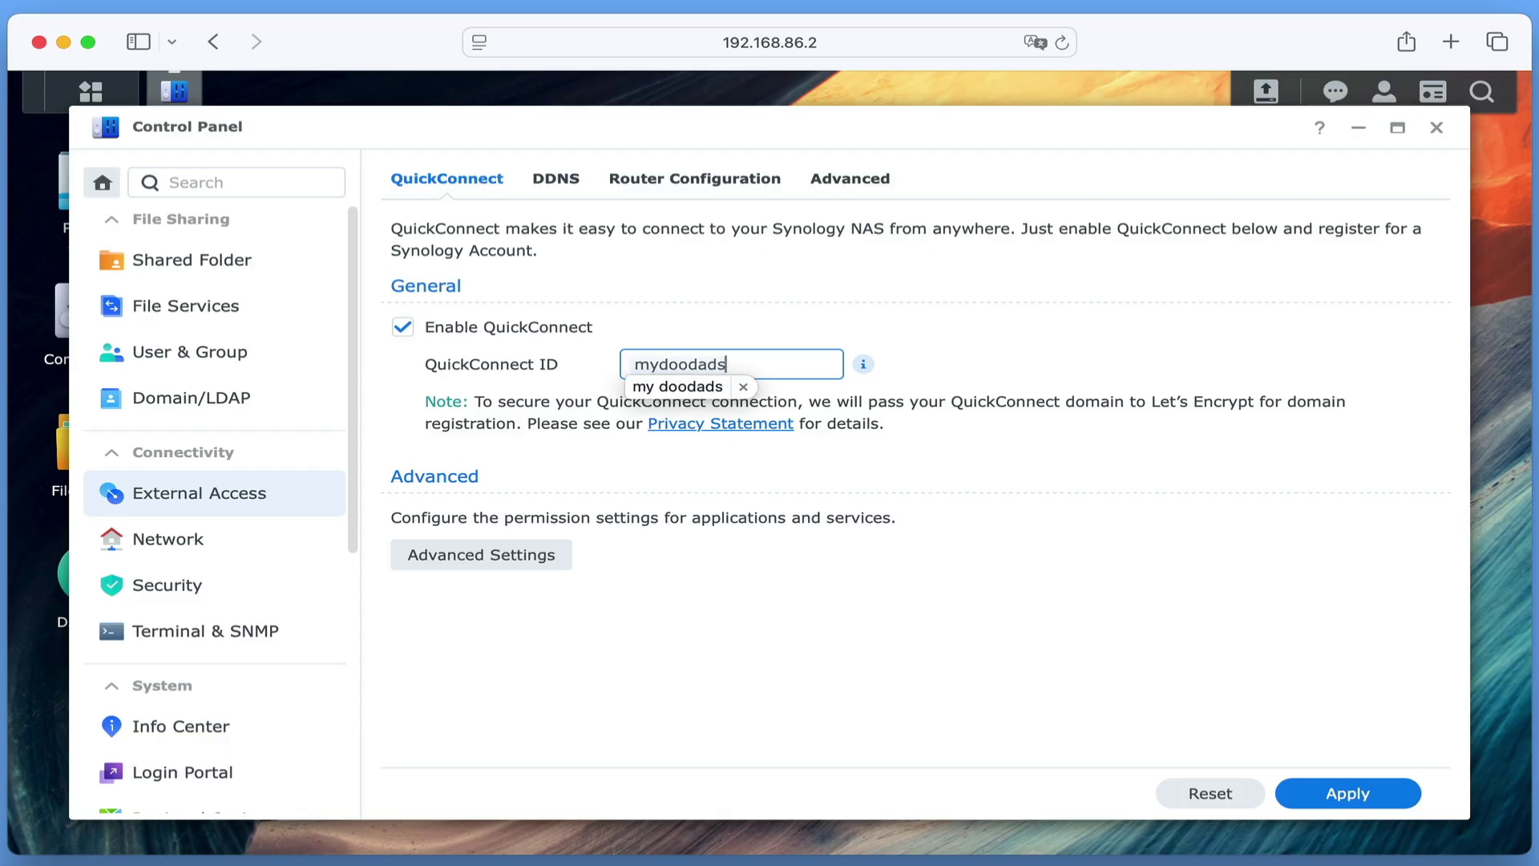
{"action": "key", "text": "Escape"}
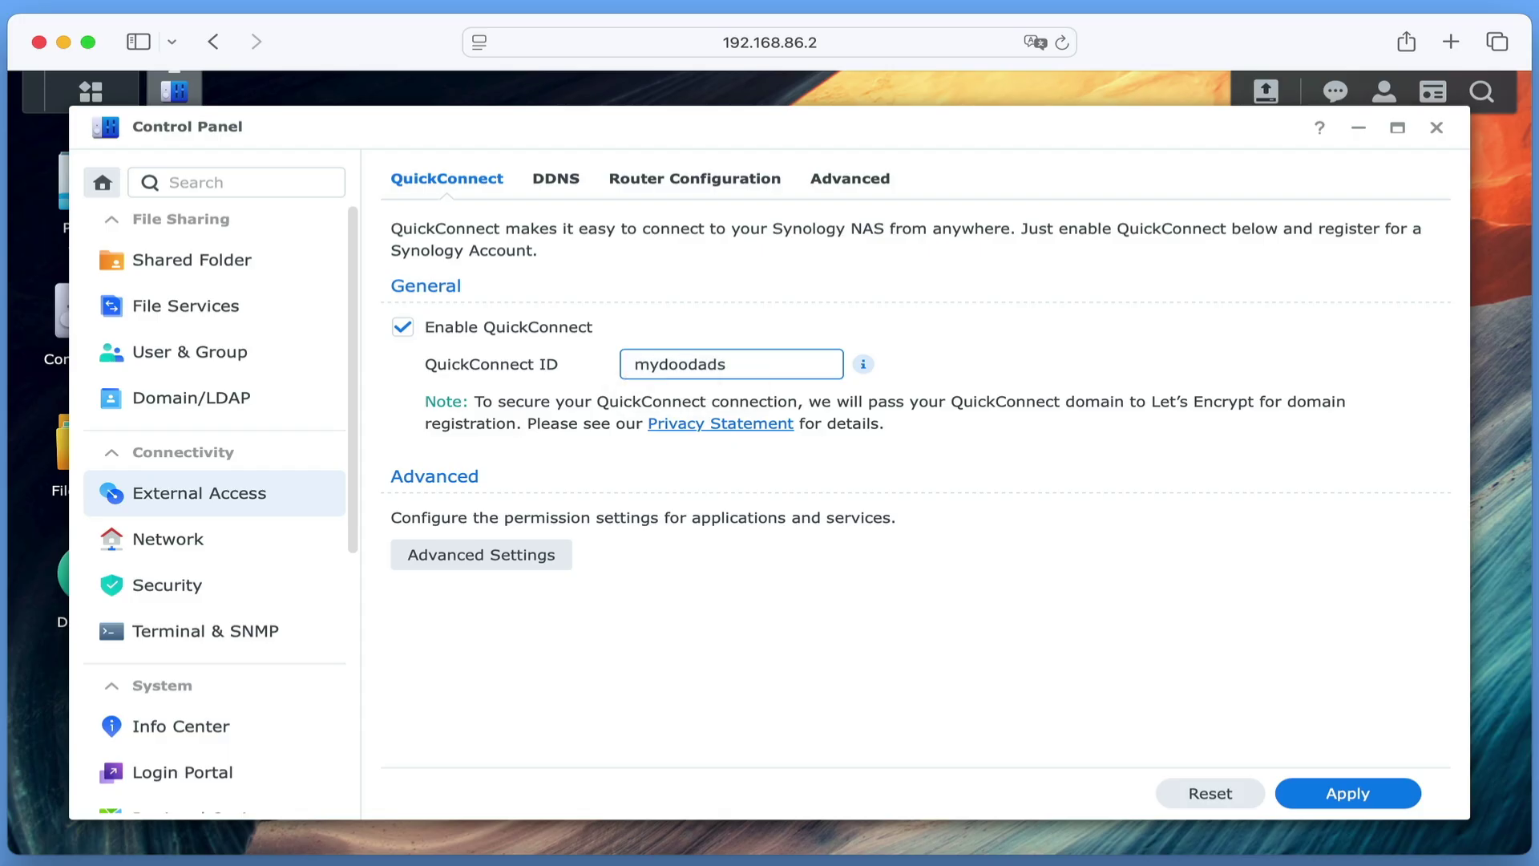
{"action": "left_click", "coordinate": [1376, 796]}
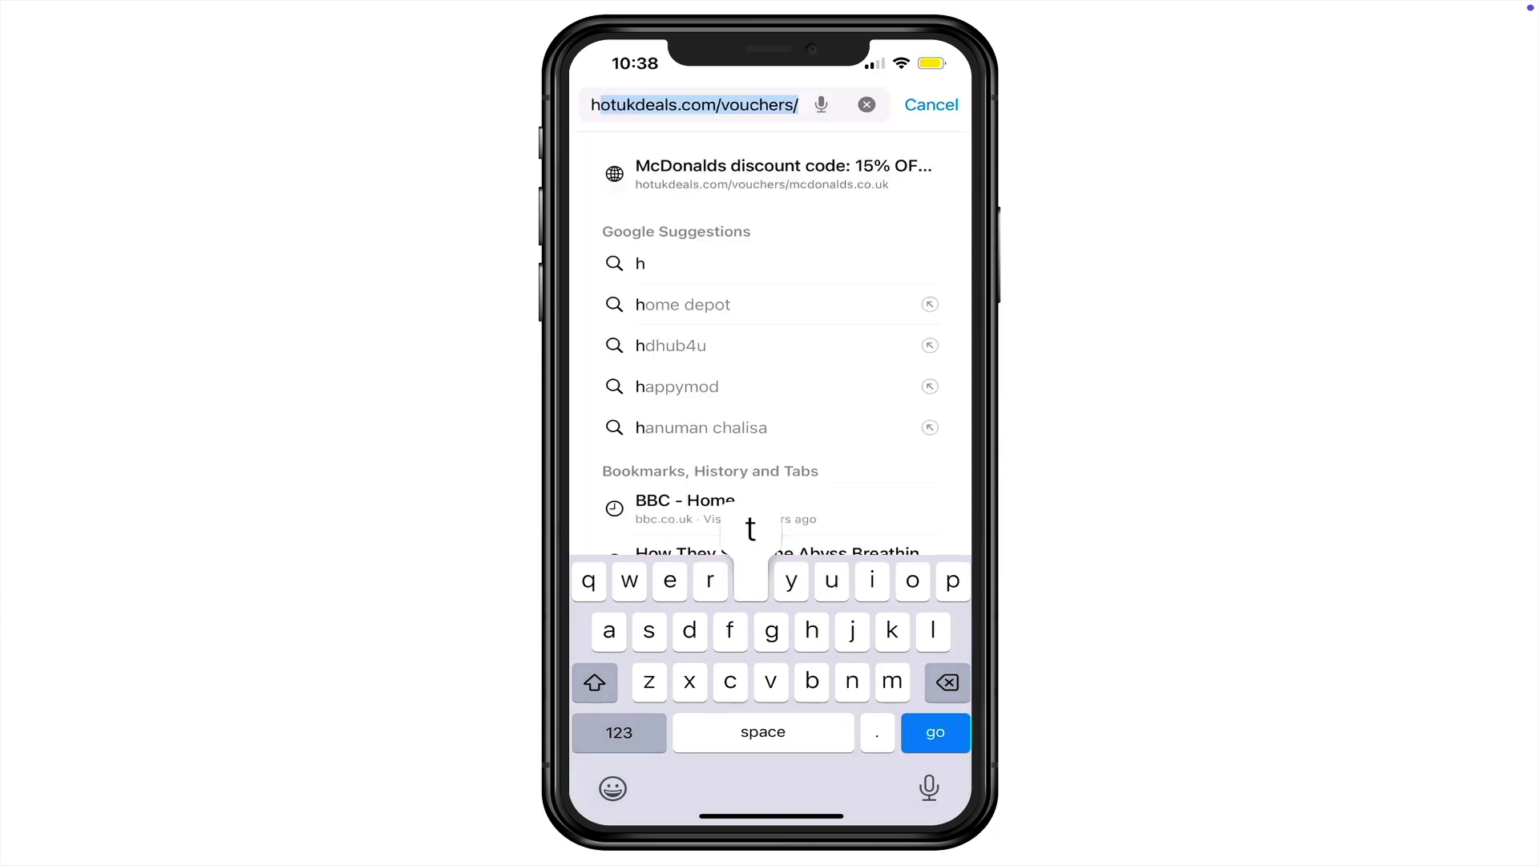
{"action": "type", "text": "p"}
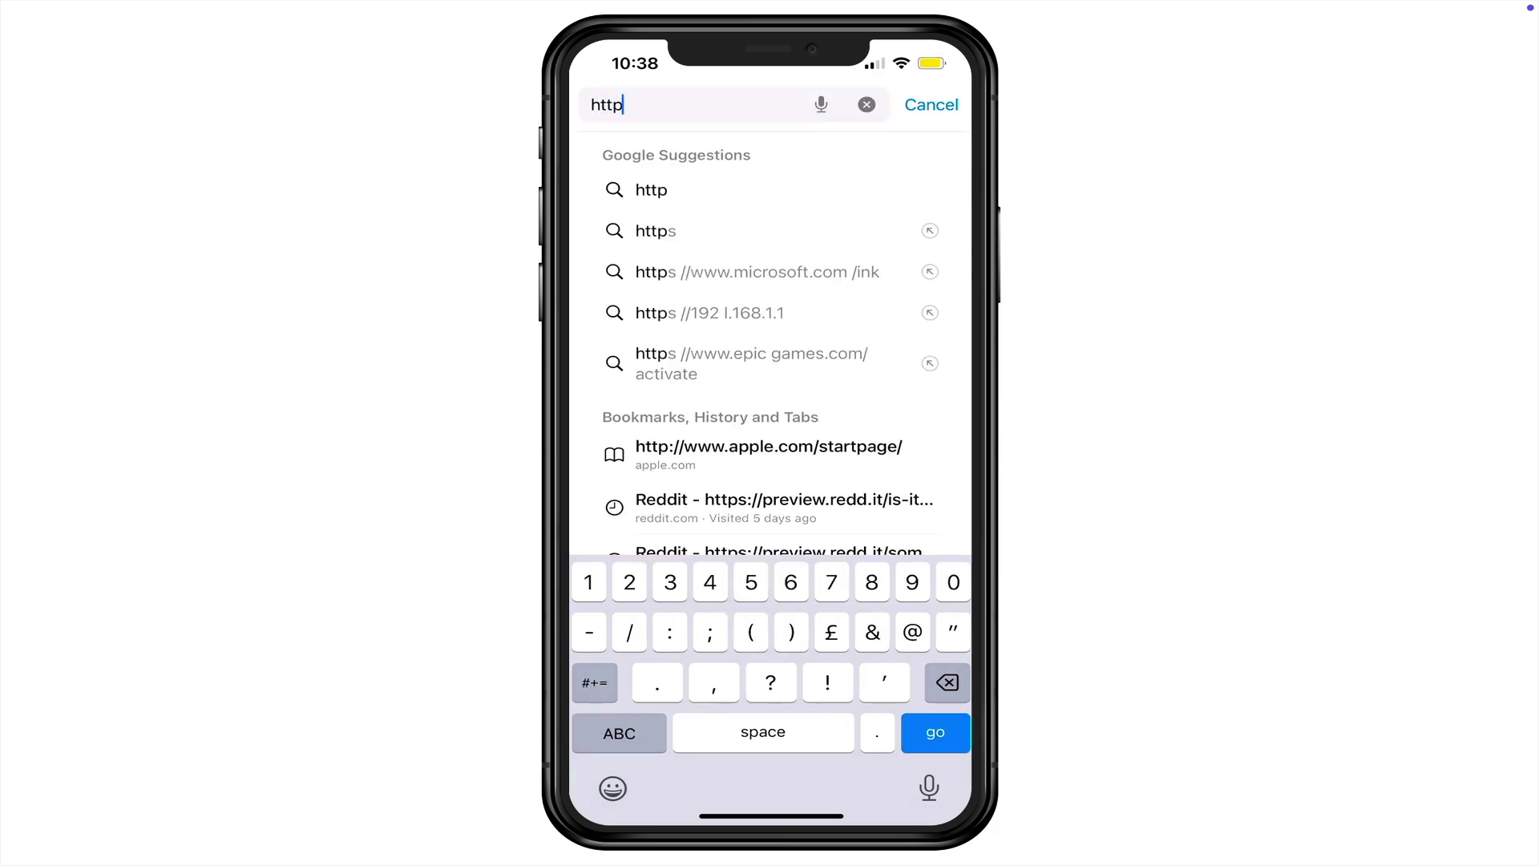
{"action": "type", "text": "://"}
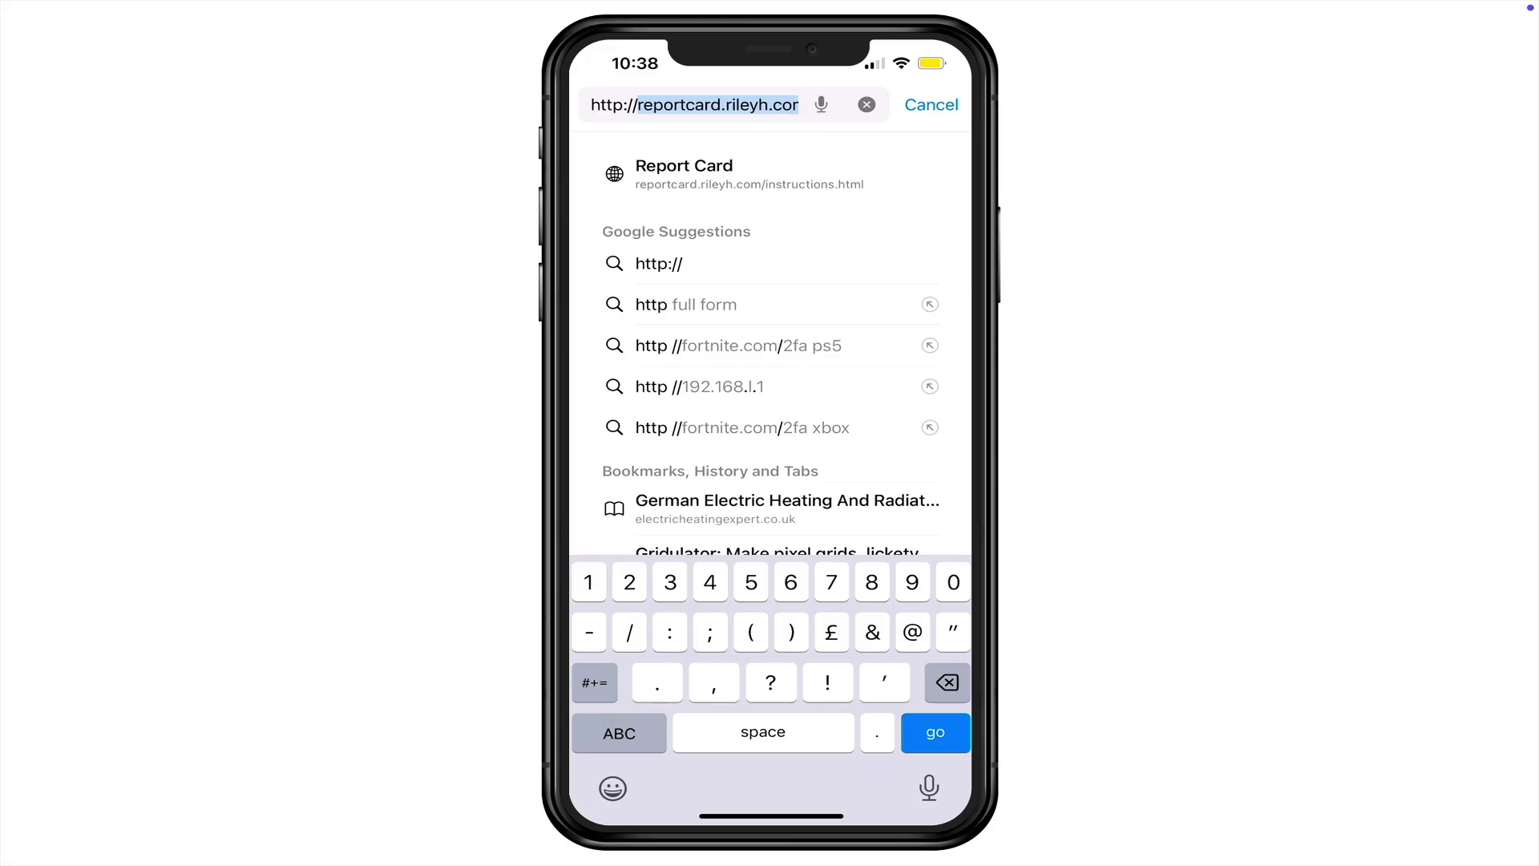
{"action": "type", "text": "quickcon"}
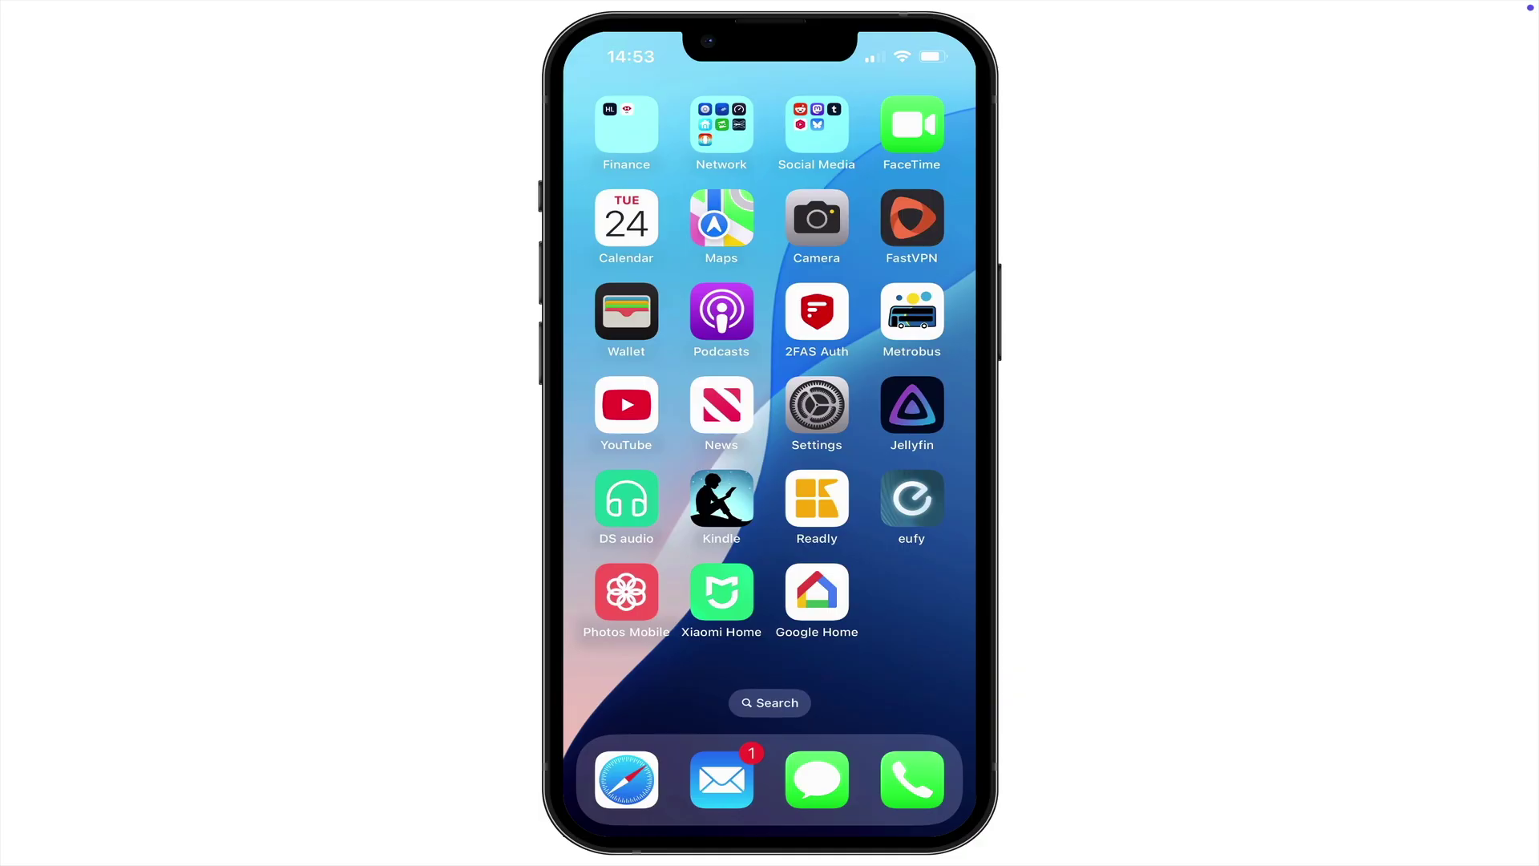
- Log in to DS audio using QuickConnect ID mydoodads, keeping the iPhone as the music player
{"action": "left_click", "coordinate": [626, 498]}
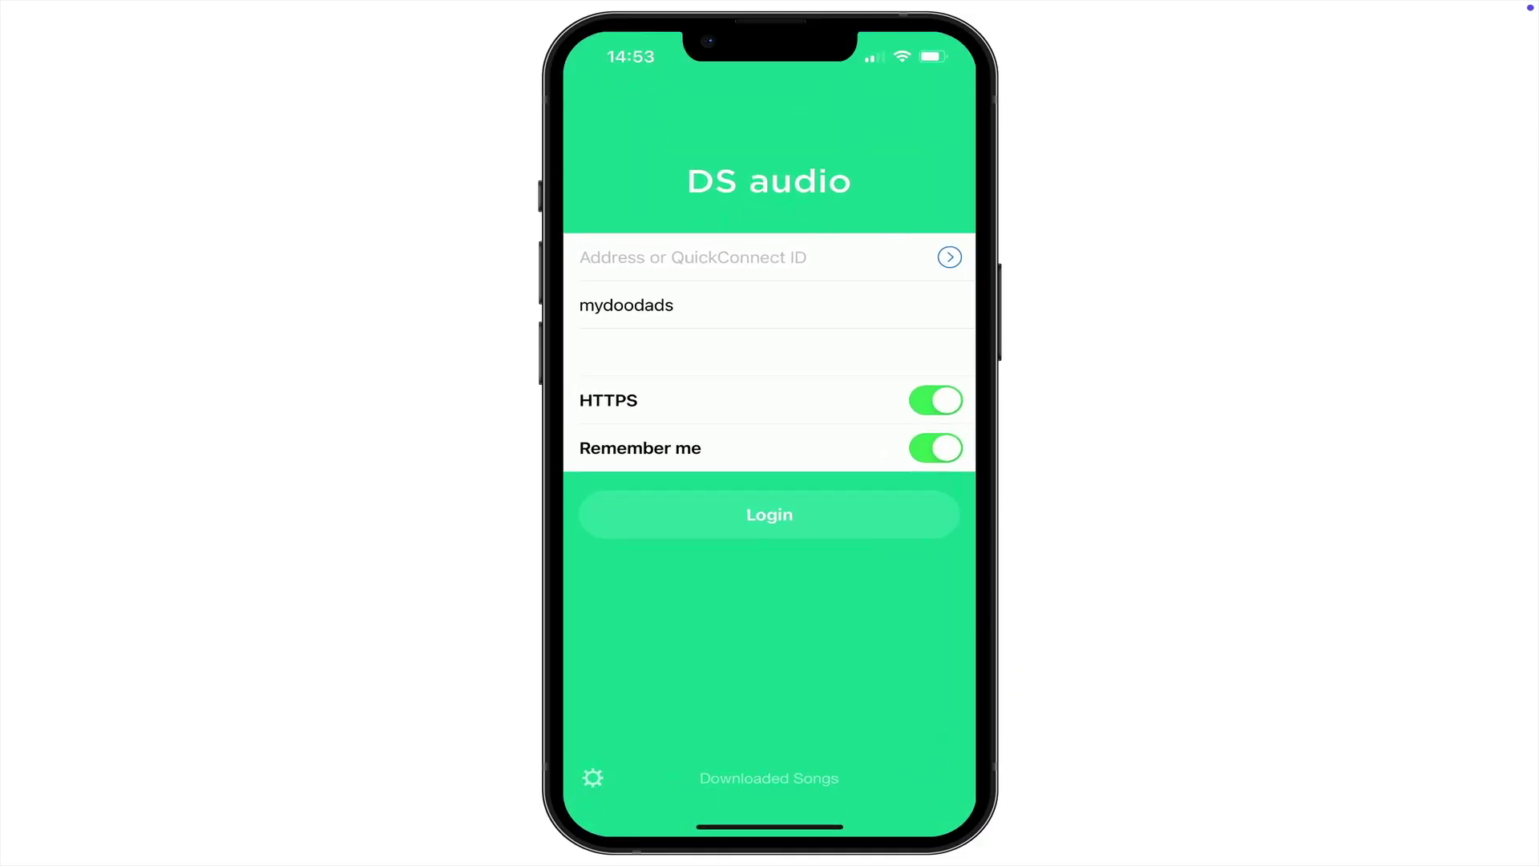
{"action": "left_click", "coordinate": [689, 258]}
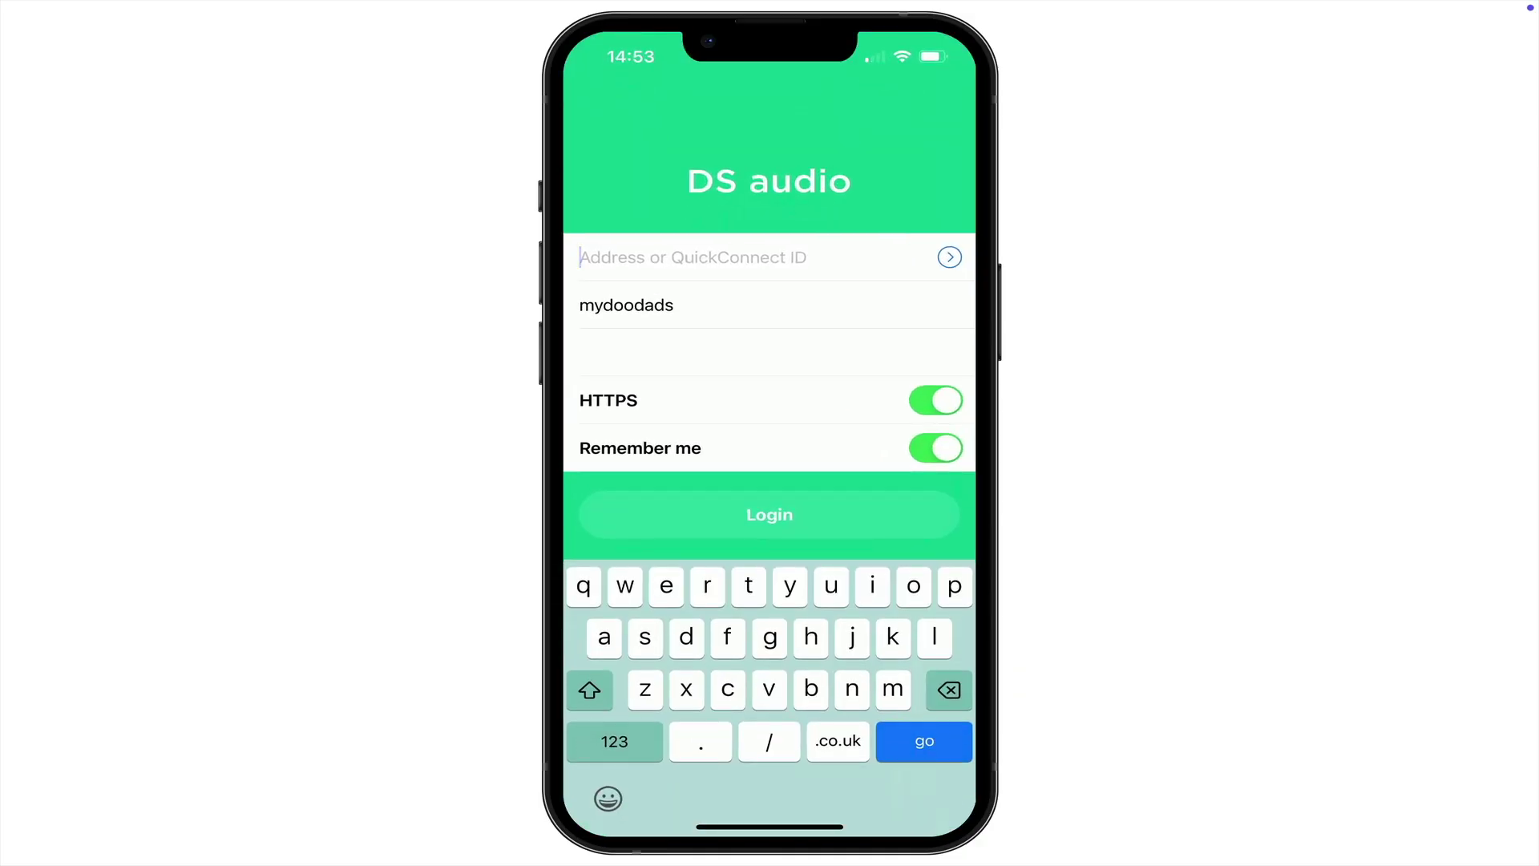
{"action": "type", "text": "mydoodads"}
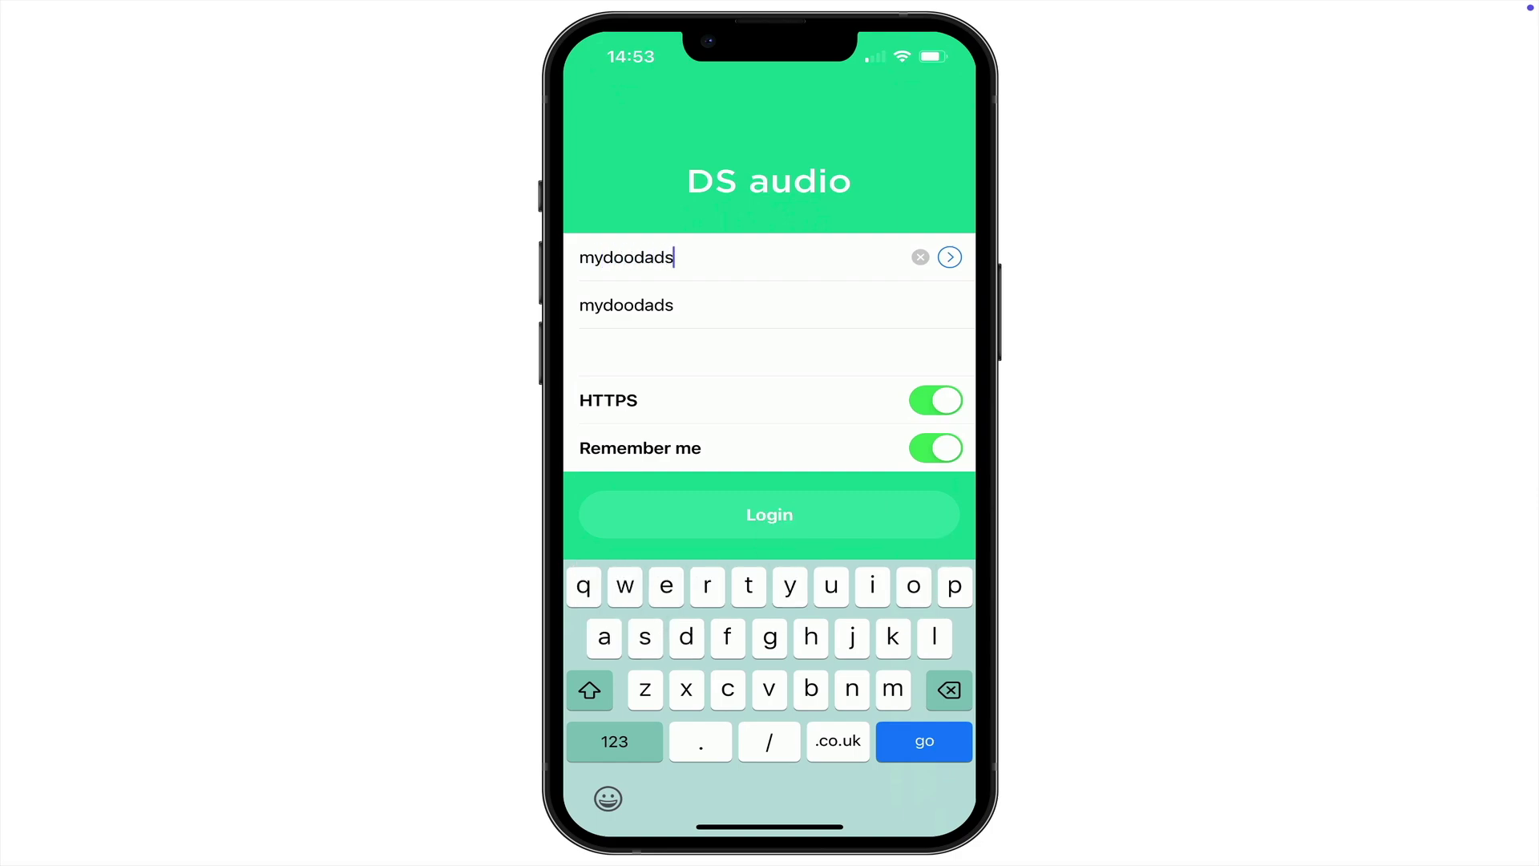
{"action": "key", "text": "Return"}
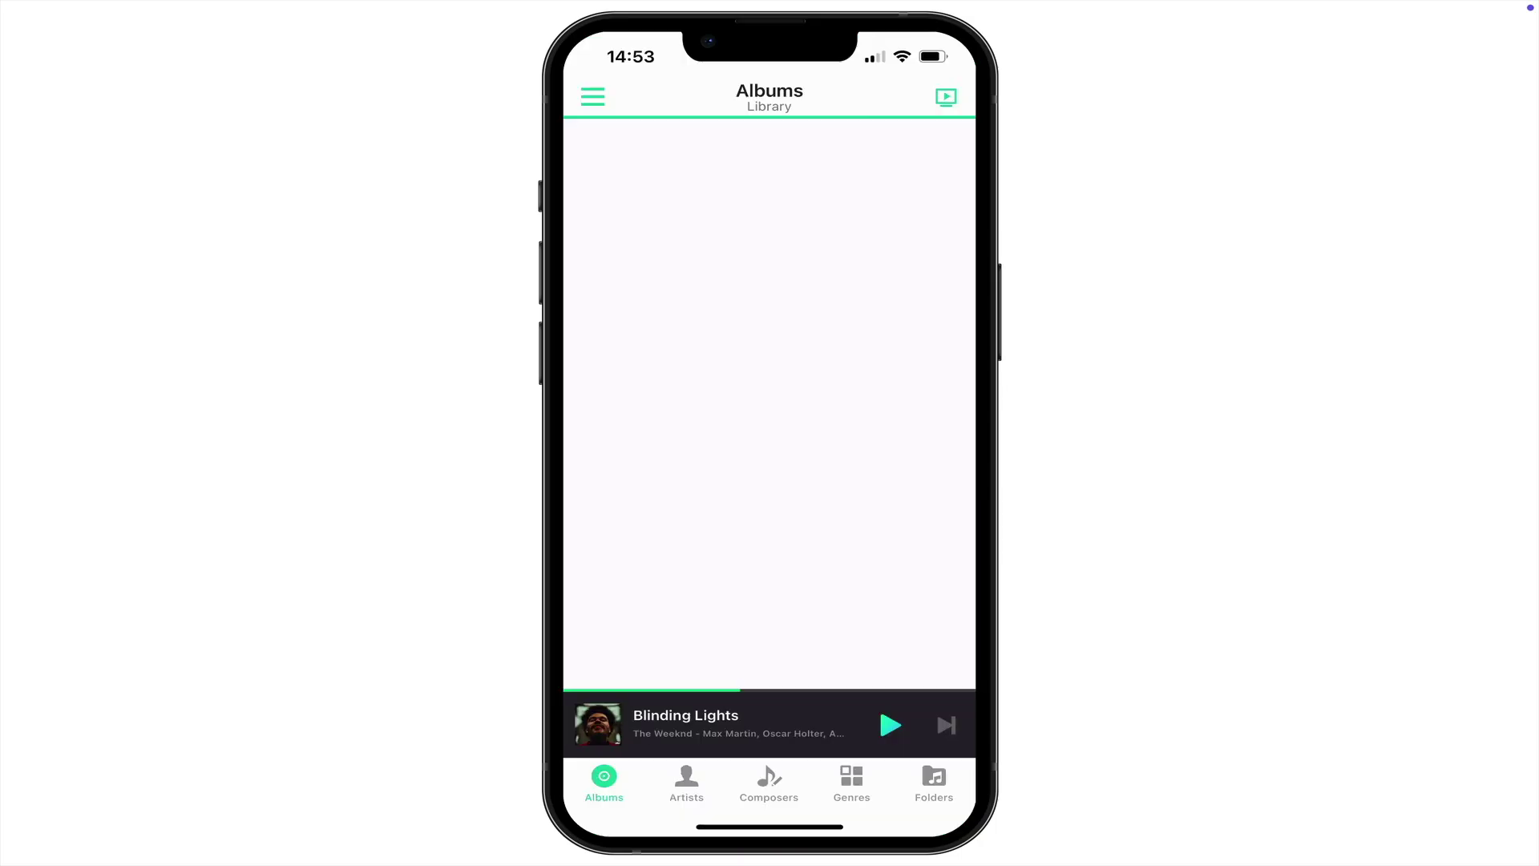
{"action": "left_click", "coordinate": [946, 97]}
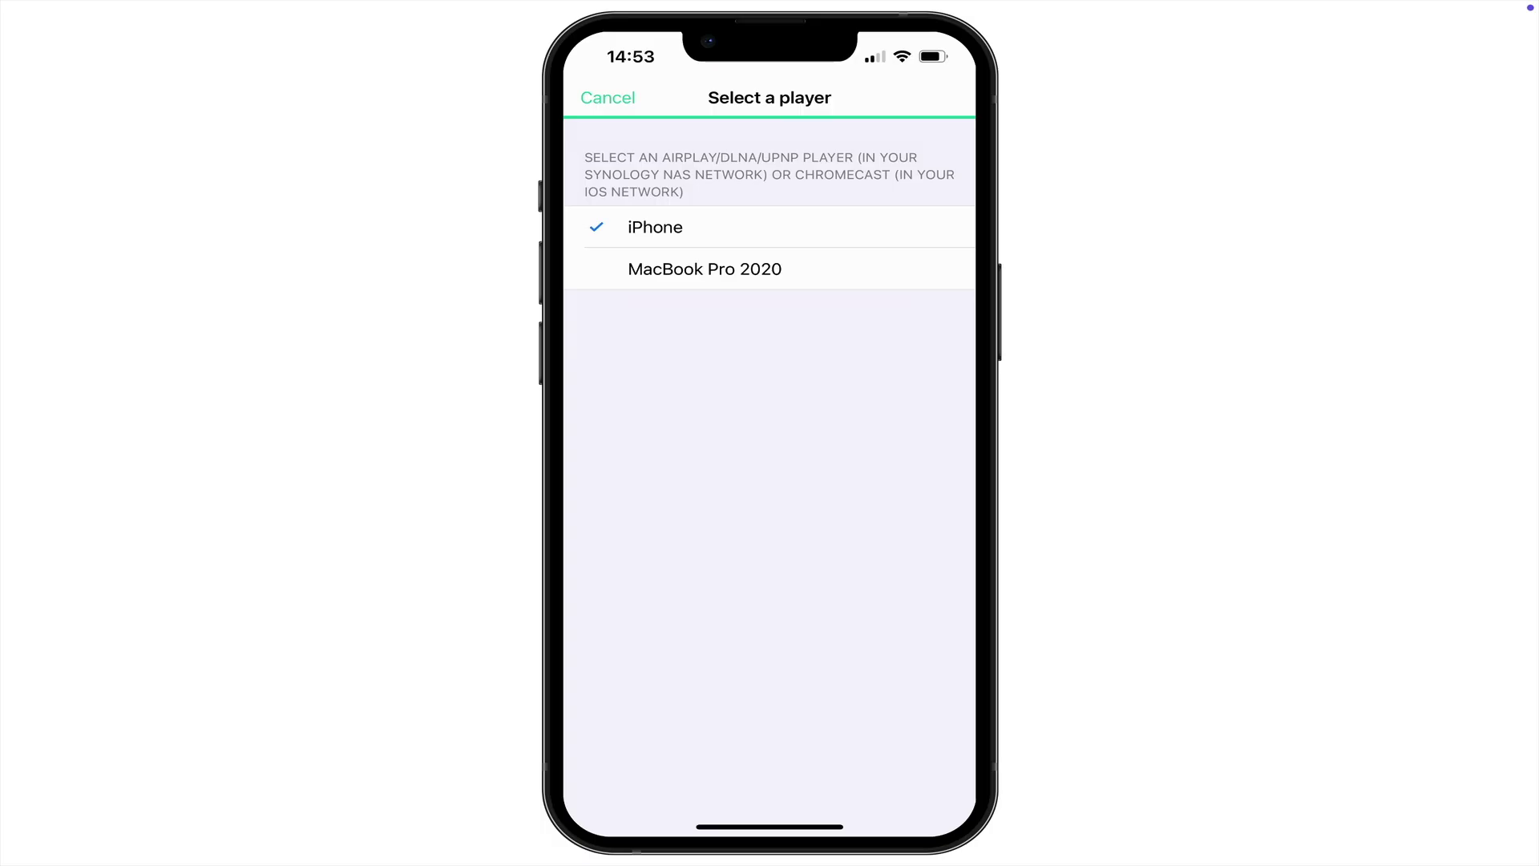
{"action": "left_click", "coordinate": [607, 97]}
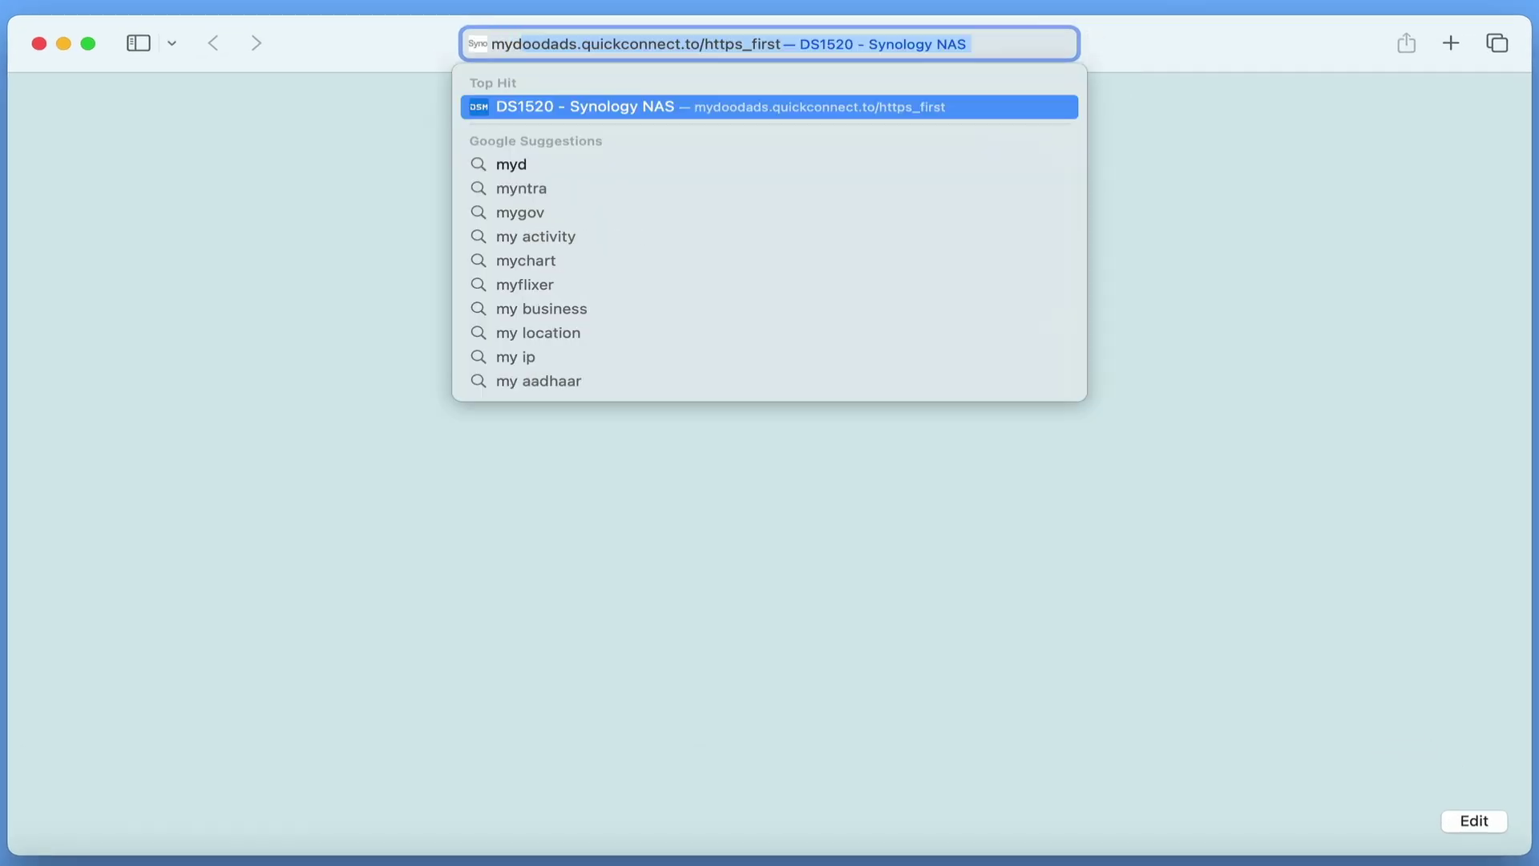
- Load mydoodads.quickconnect.to/file for File Station, then Audio Station in a new tab
{"action": "type", "text": "s."}
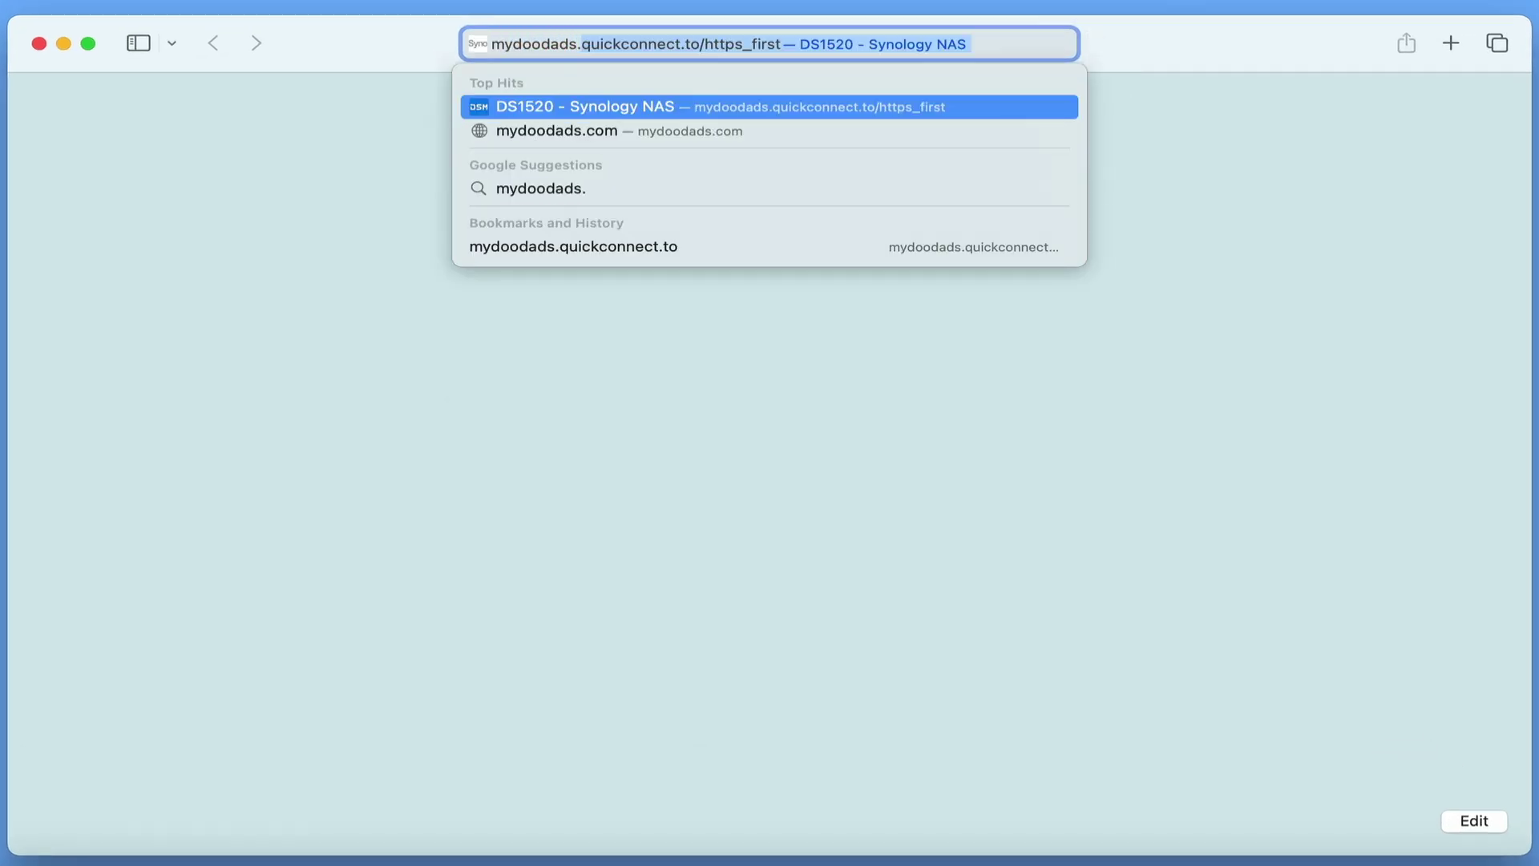
{"action": "type", "text": "quickconne"}
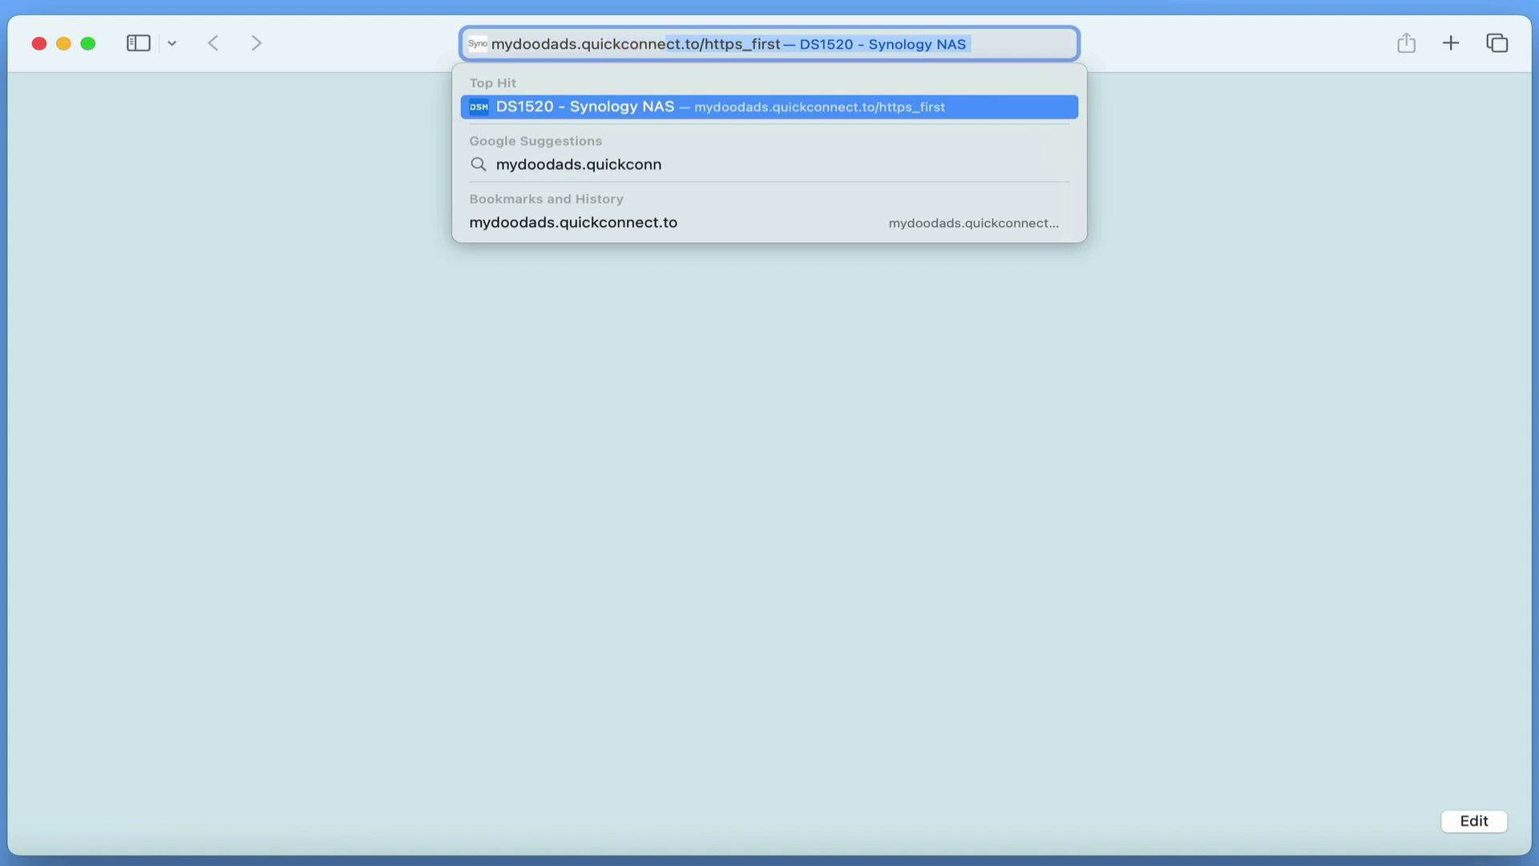
{"action": "type", "text": "ct.to/"}
{"action": "key", "text": "BackSpace"}
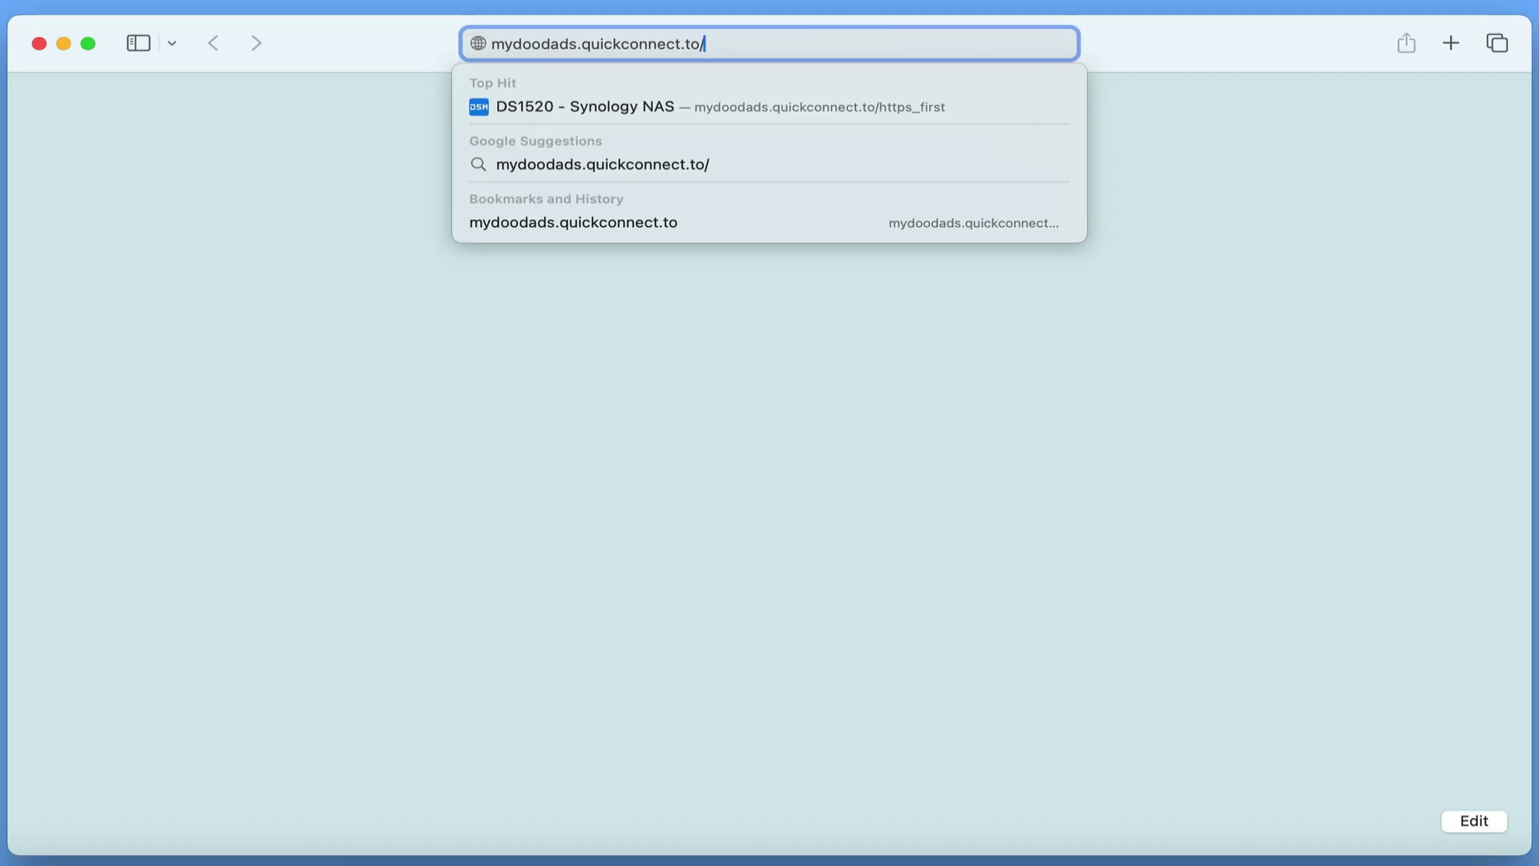
{"action": "type", "text": "file"}
{"action": "key", "text": "Return"}
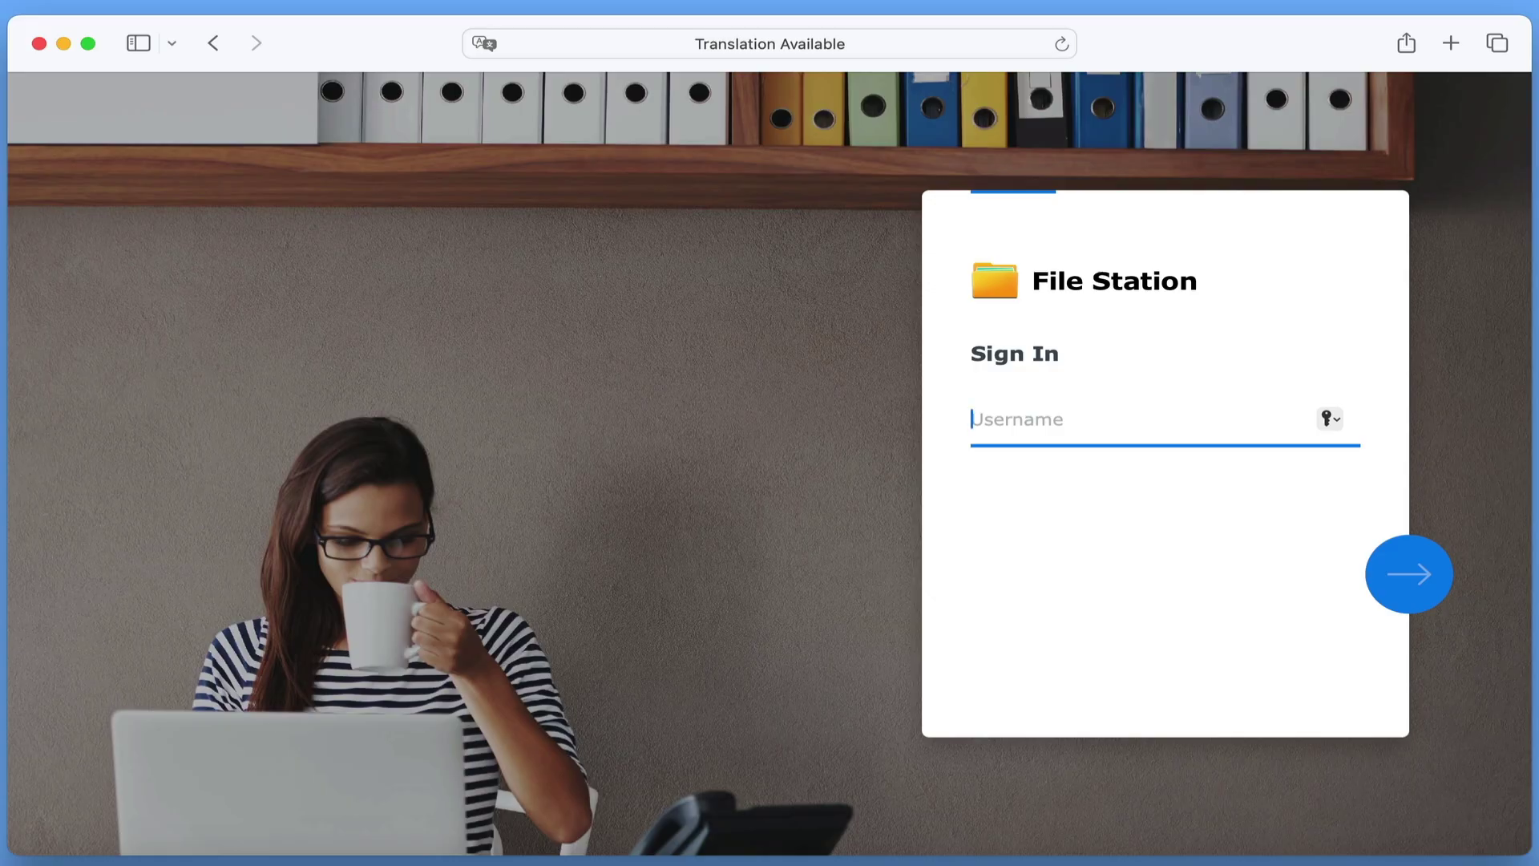
{"action": "left_click", "coordinate": [1452, 43]}
{"action": "type", "text": "mydoo"}
{"action": "key", "text": "Right"}
{"action": "key", "text": "BackSpace"}
{"action": "key", "text": "BackSpace"}
{"action": "key", "text": "BackSpace"}
{"action": "key", "text": "BackSpace"}
{"action": "key", "text": "BackSpace"}
{"action": "key", "text": "BackSpace"}
{"action": "key", "text": "BackSpace"}
{"action": "key", "text": "BackSpace"}
{"action": "key", "text": "BackSpace"}
{"action": "key", "text": "BackSpace"}
{"action": "key", "text": "BackSpace"}
{"action": "key", "text": "Return"}
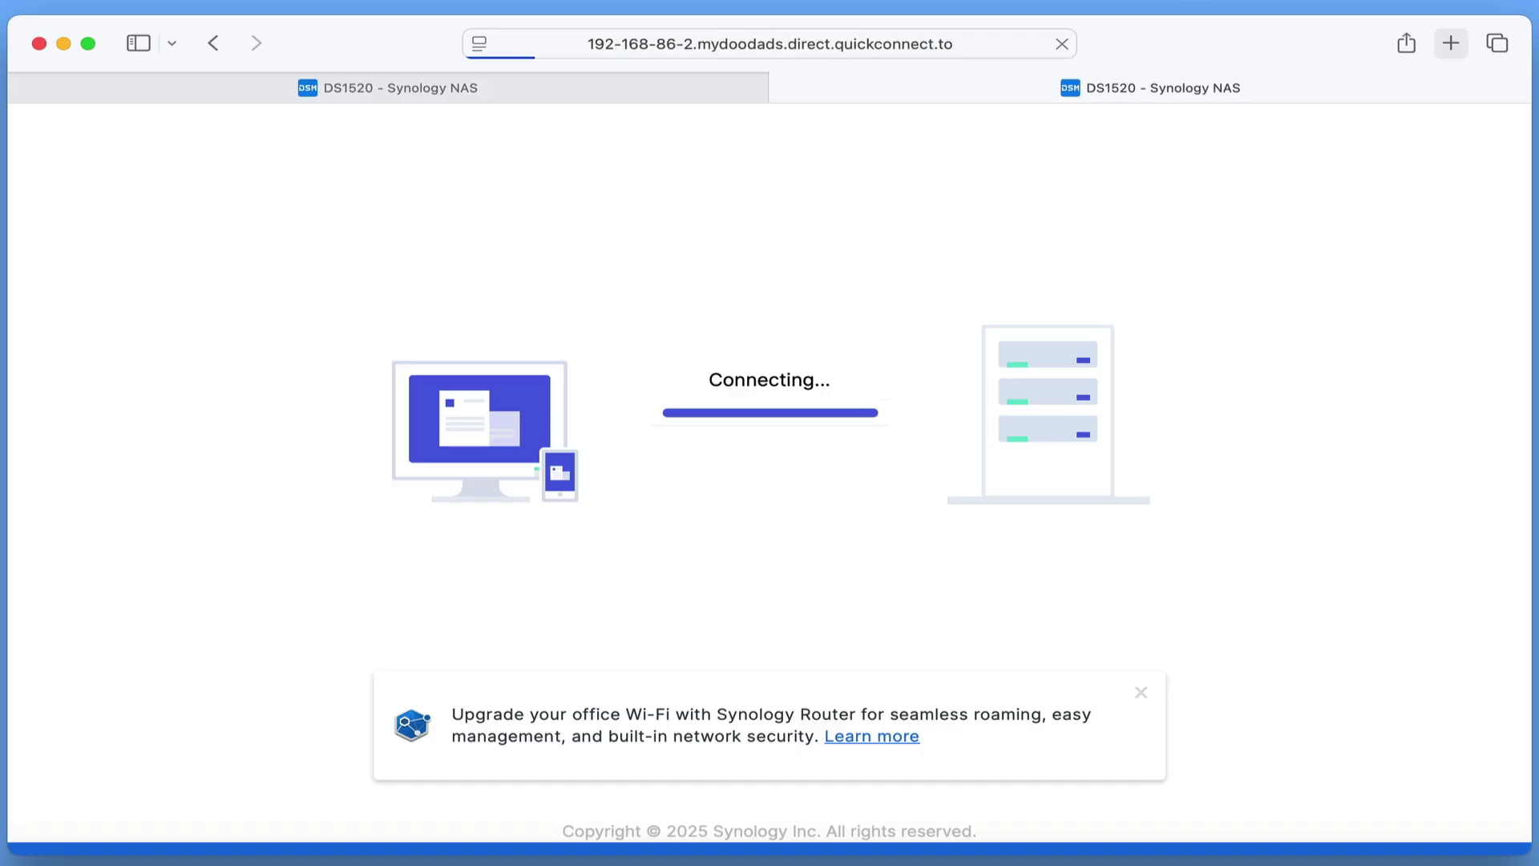
- Open mydoodads.quickconnect.to/photos and the bare DSM address in new tabs, confirming port 5001
{"action": "left_click", "coordinate": [1451, 43]}
{"action": "type", "text": "mydoo"}
{"action": "key", "text": "Right"}
{"action": "key", "text": "BackSpace"}
{"action": "key", "text": "BackSpace"}
{"action": "key", "text": "BackSpace"}
{"action": "key", "text": "BackSpace"}
{"action": "key", "text": "BackSpace"}
{"action": "key", "text": "BackSpace"}
{"action": "key", "text": "BackSpace"}
{"action": "key", "text": "BackSpace"}
{"action": "key", "text": "BackSpace"}
{"action": "key", "text": "BackSpace"}
{"action": "key", "text": "BackSpace"}
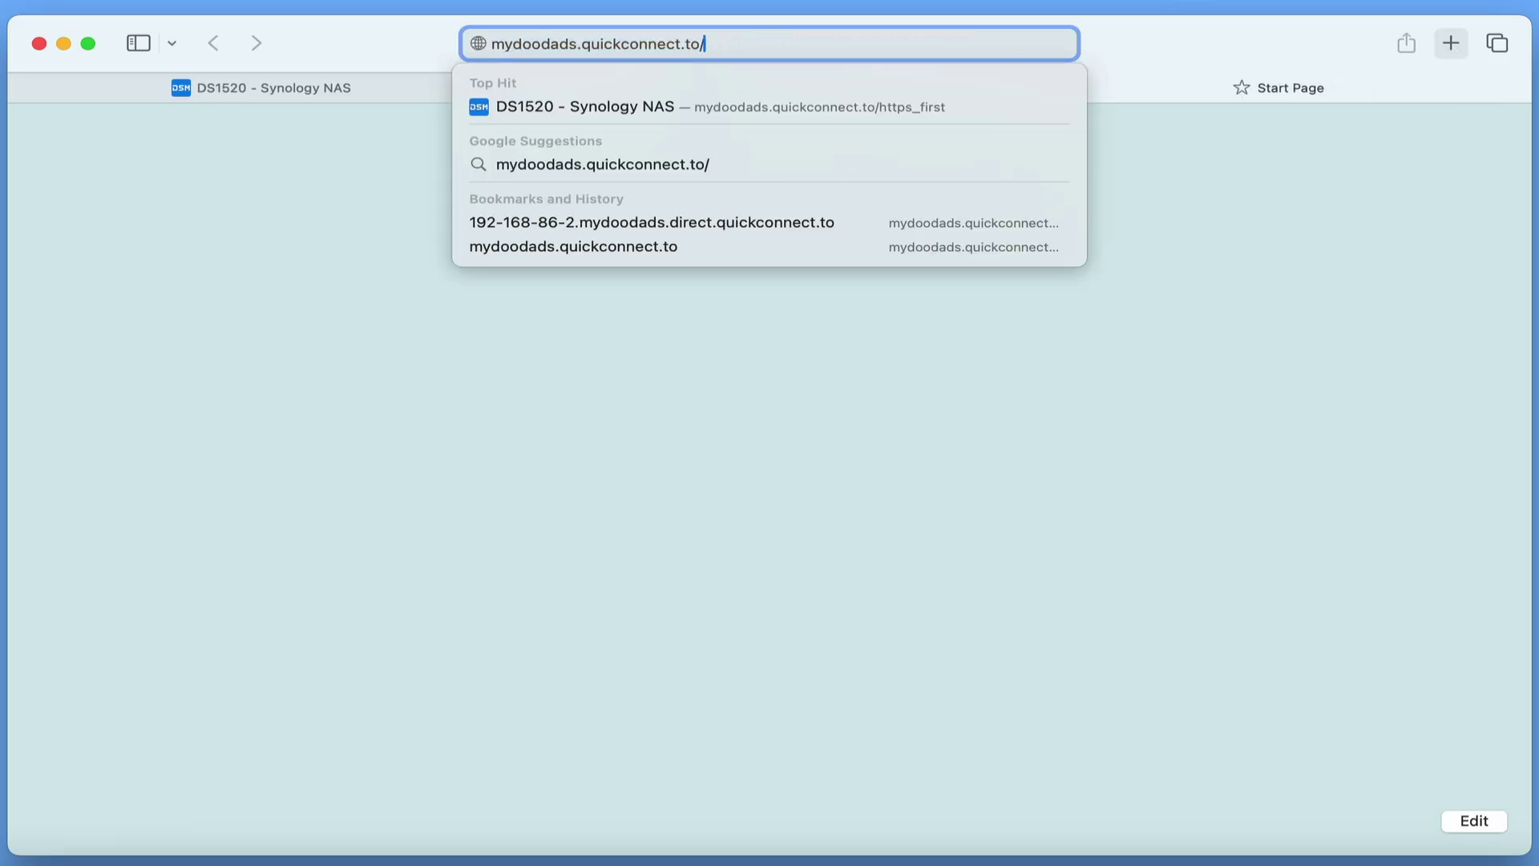
{"action": "type", "text": "photos"}
{"action": "key", "text": "Return"}
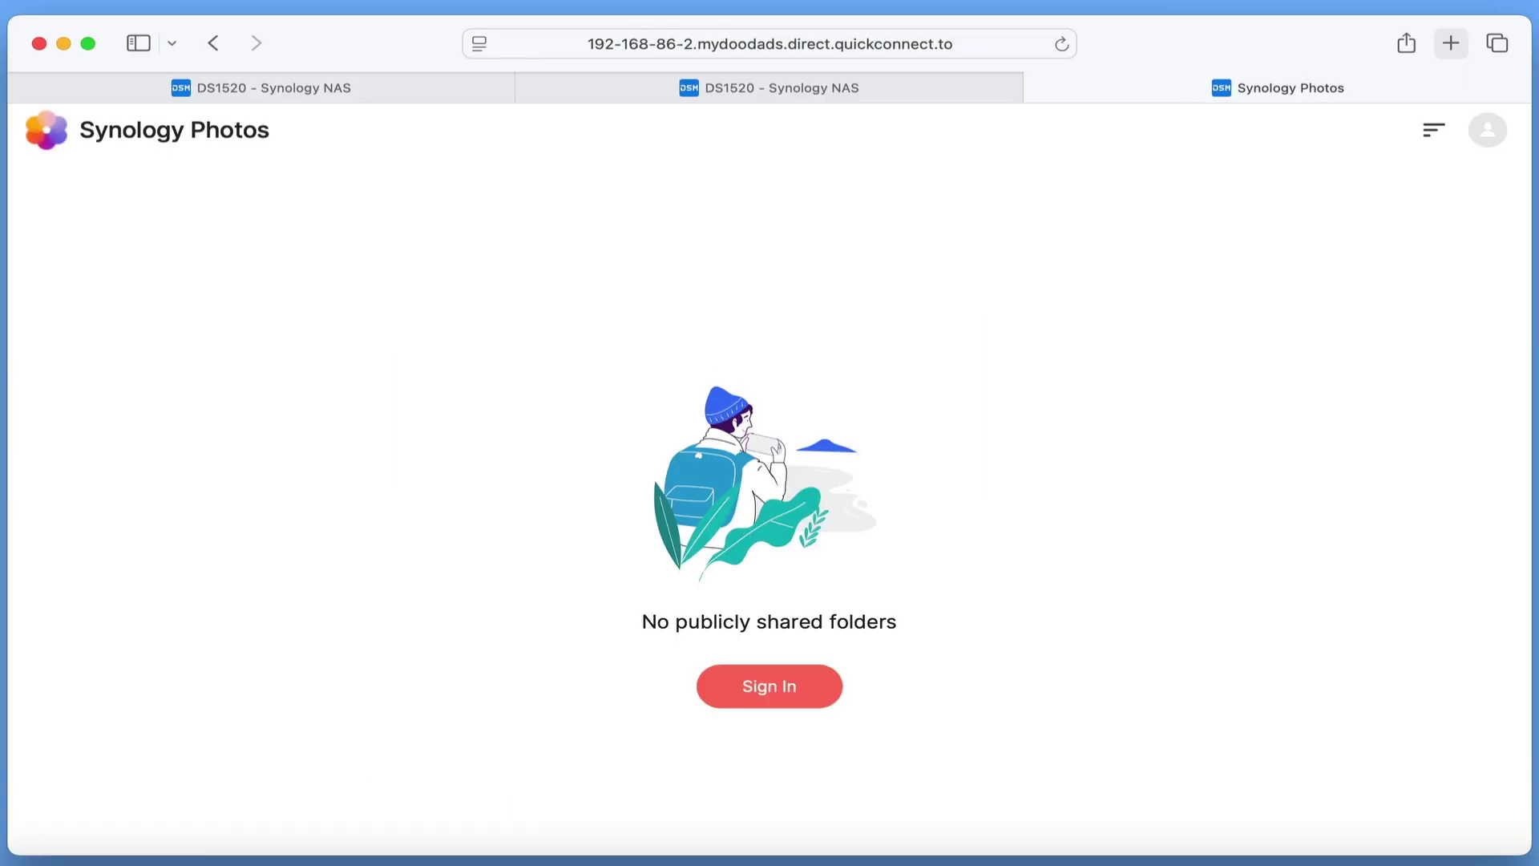
{"action": "left_click", "coordinate": [1450, 42]}
{"action": "type", "text": "my"}
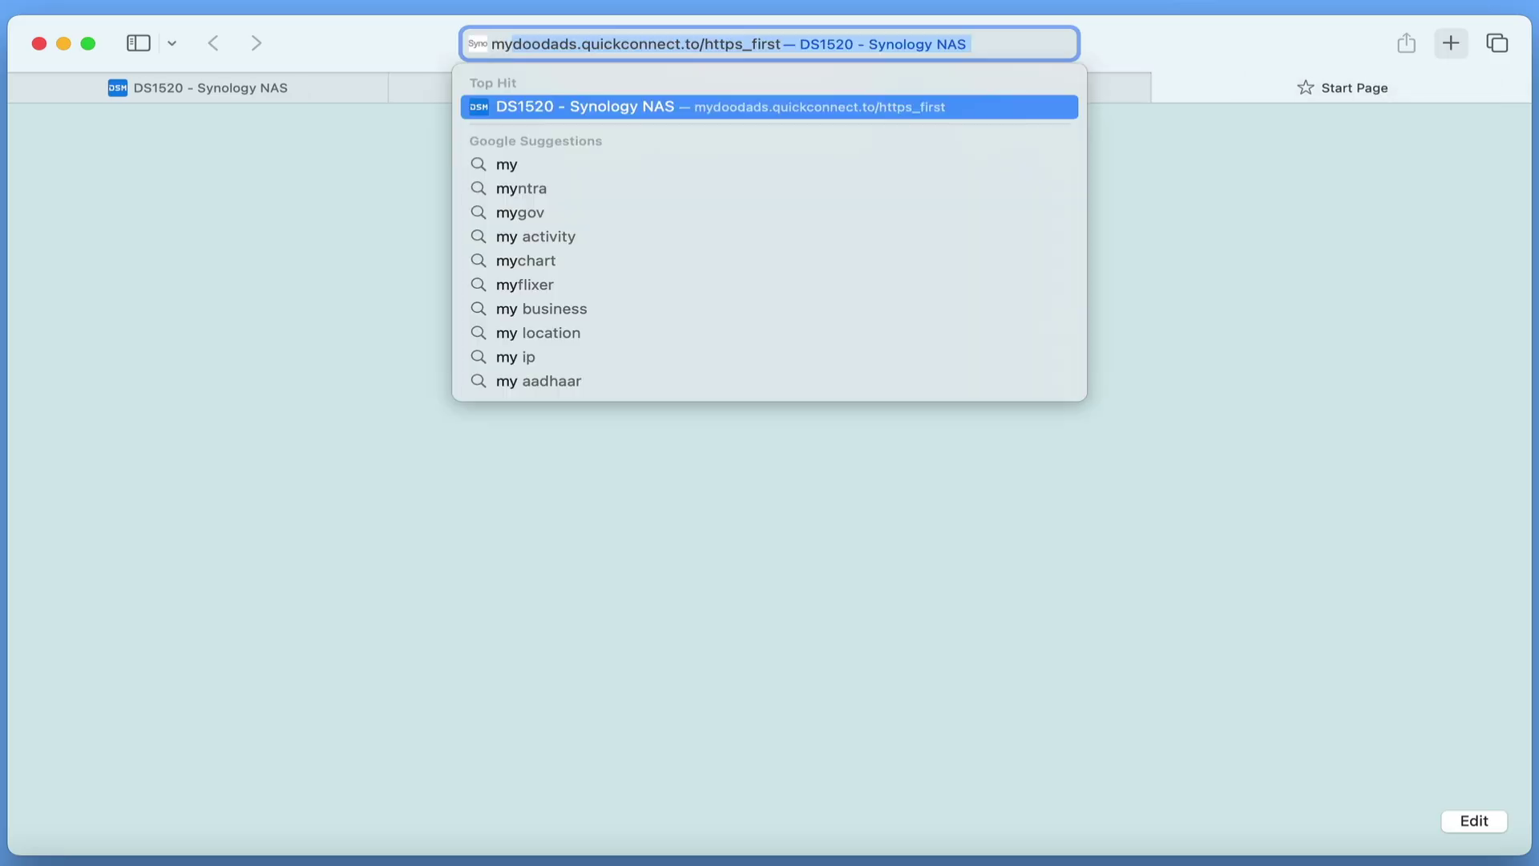
{"action": "key", "text": "Right"}
{"action": "key", "text": "BackSpace"}
{"action": "key", "text": "BackSpace"}
{"action": "key", "text": "BackSpace"}
{"action": "key", "text": "BackSpace"}
{"action": "key", "text": "BackSpace"}
{"action": "key", "text": "BackSpace"}
{"action": "key", "text": "BackSpace"}
{"action": "key", "text": "BackSpace"}
{"action": "key", "text": "BackSpace"}
{"action": "key", "text": "BackSpace"}
{"action": "key", "text": "BackSpace"}
{"action": "key", "text": "Return"}
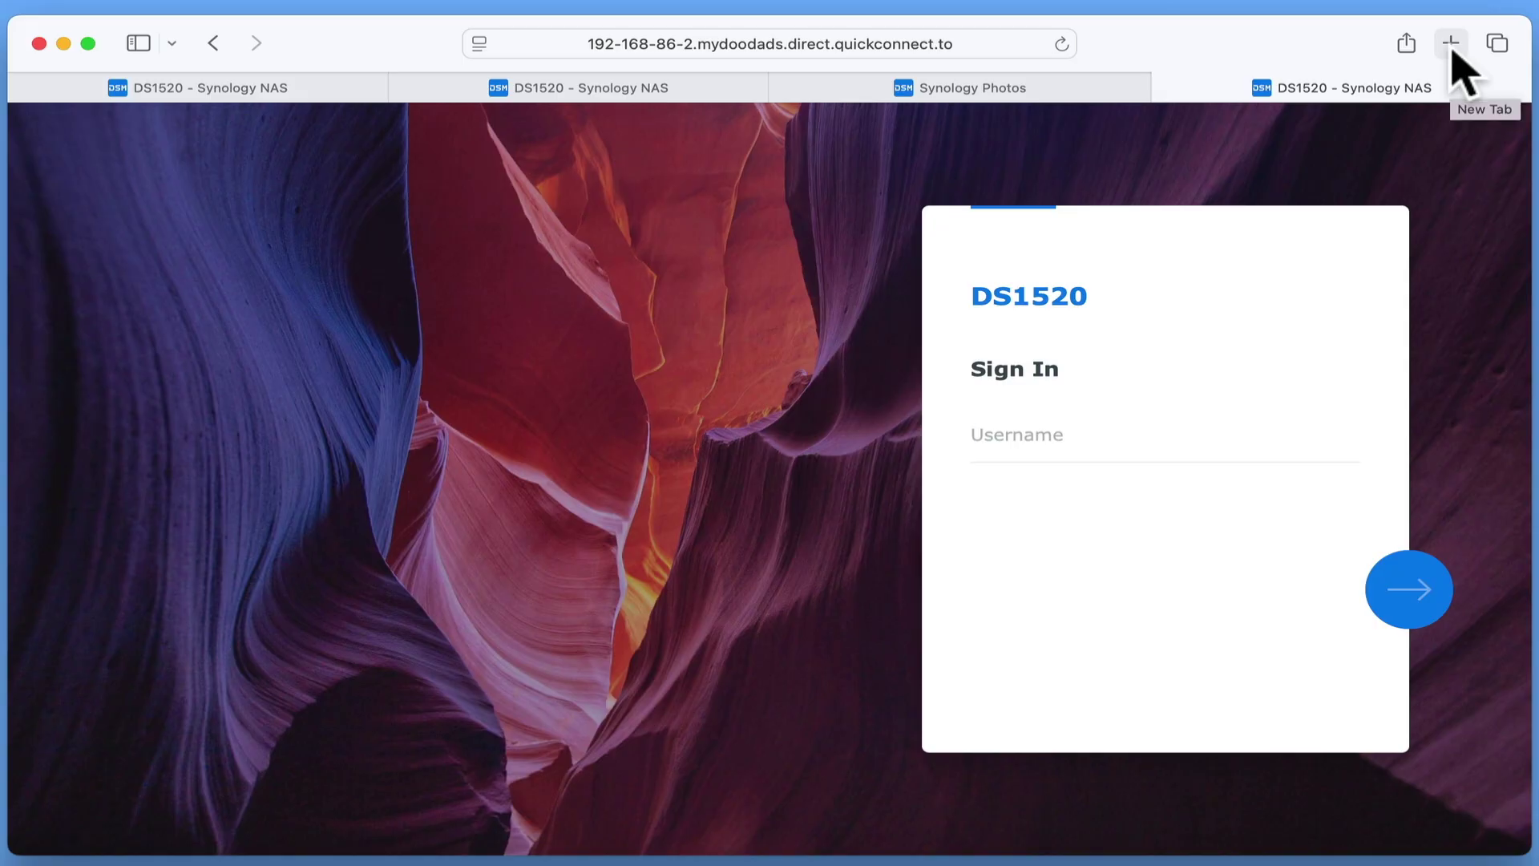
{"action": "left_click", "coordinate": [969, 44]}
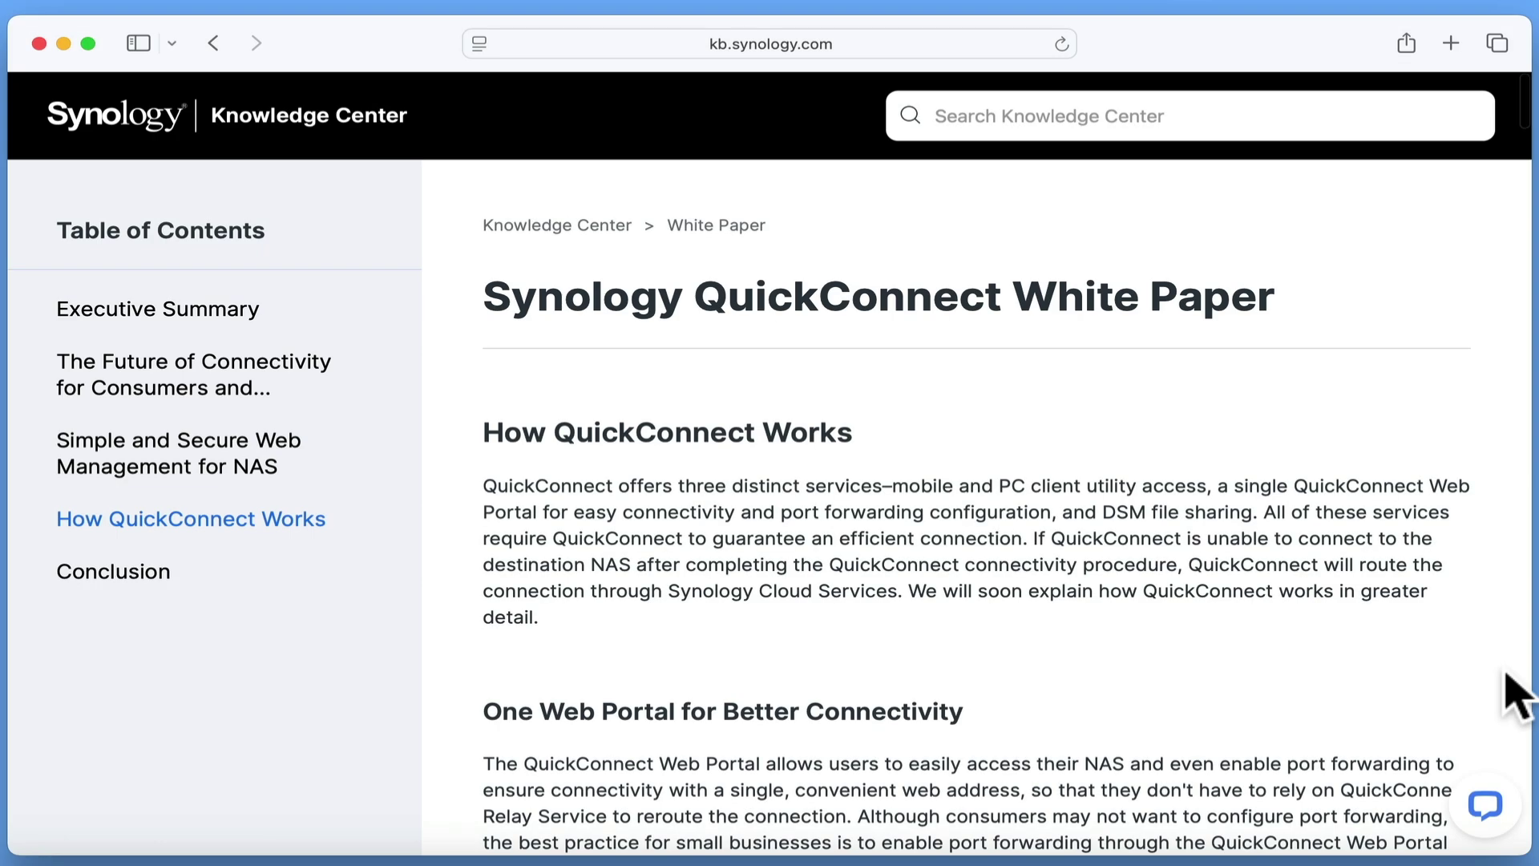
{"action": "scroll", "coordinate": [1518, 695], "scroll_direction": "down", "scroll_amount": 3}
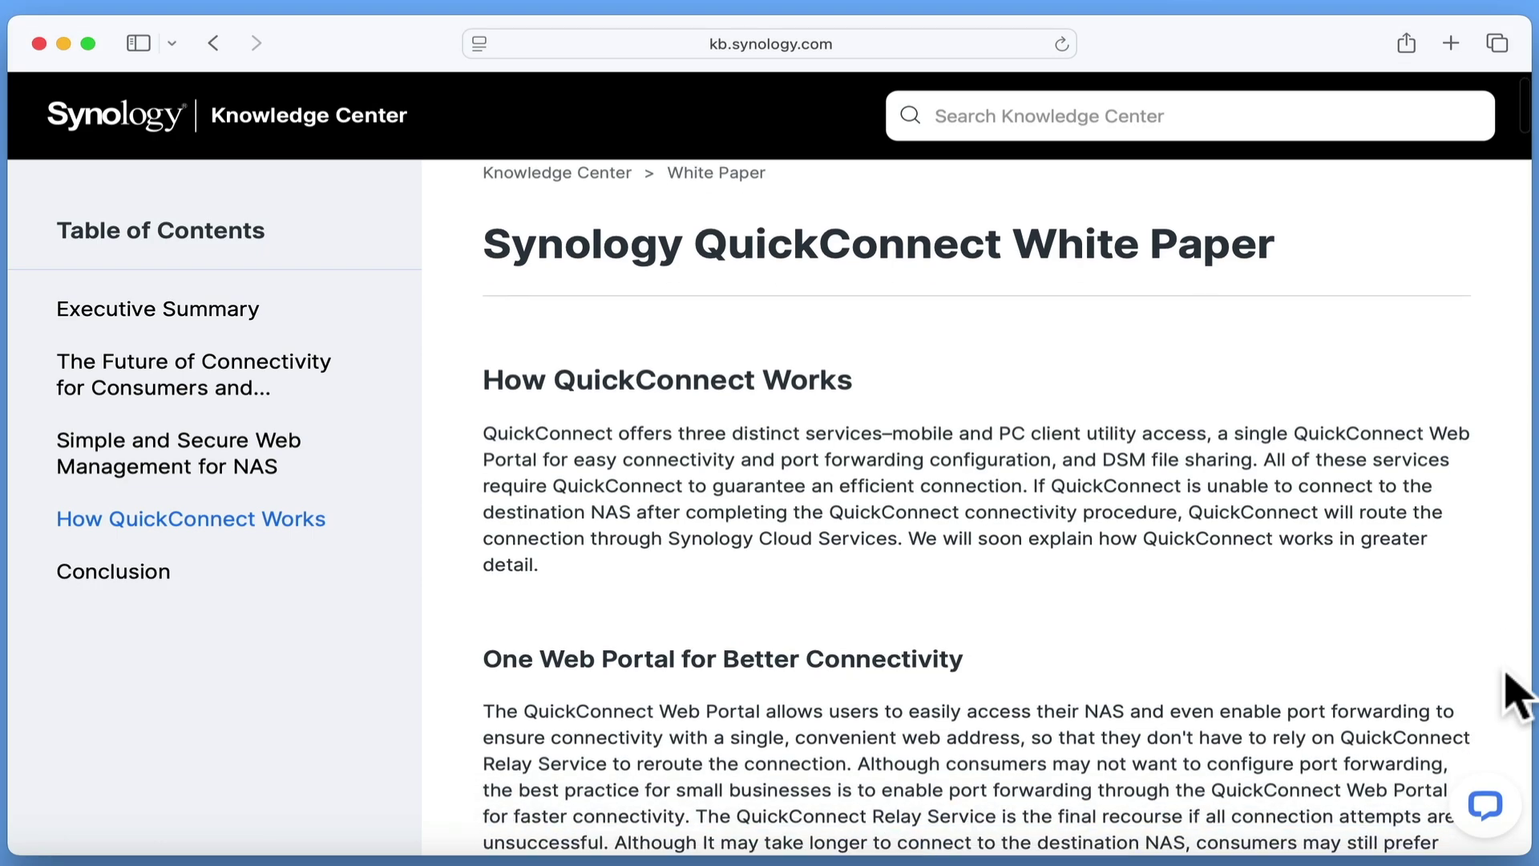
{"action": "scroll", "coordinate": [1517, 696], "scroll_direction": "down", "scroll_amount": 7}
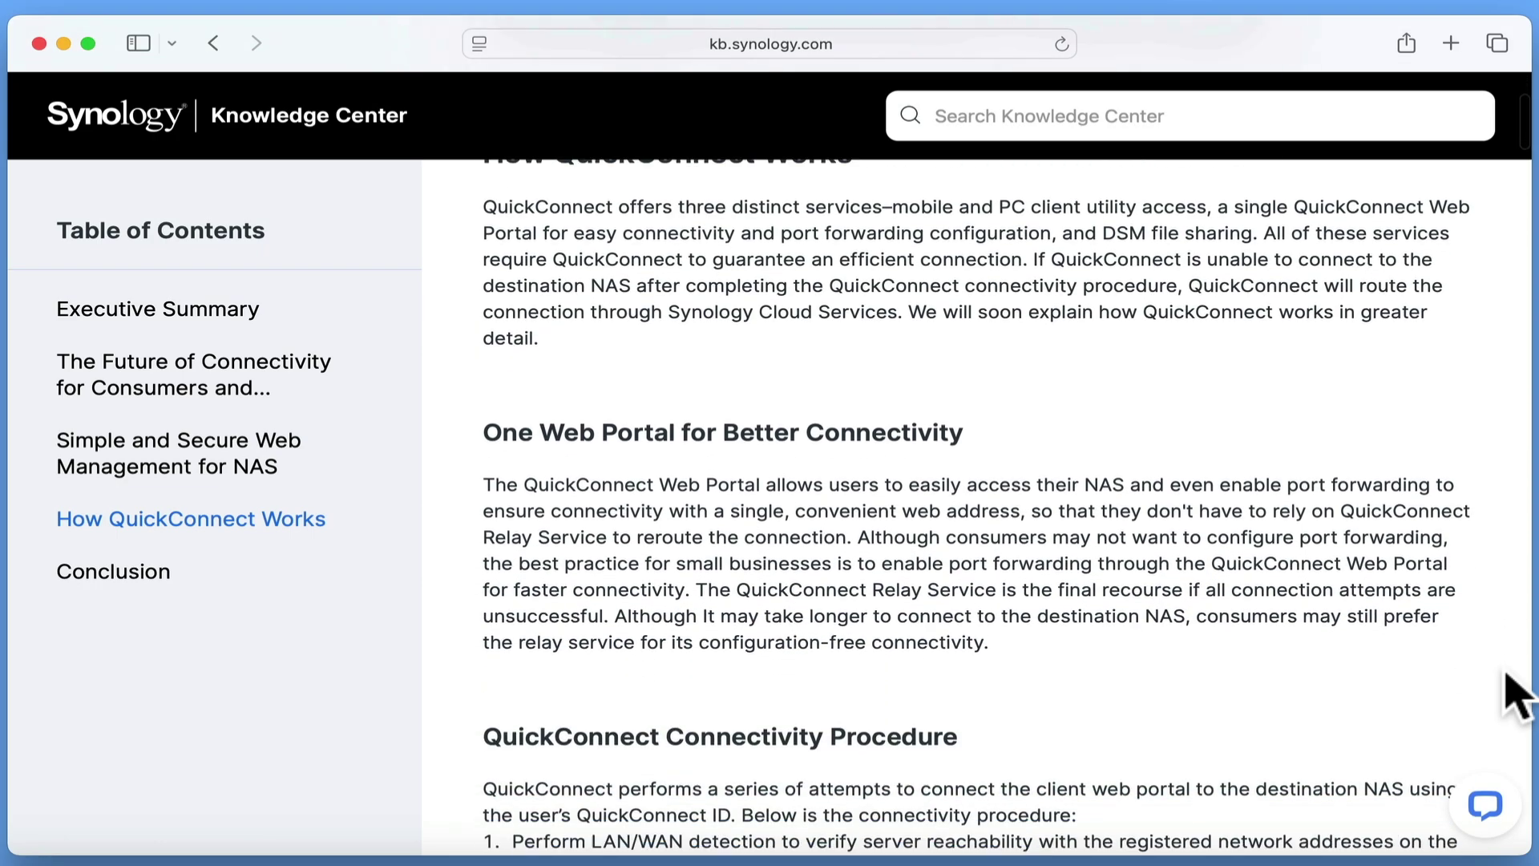
{"action": "scroll", "coordinate": [1517, 696], "scroll_direction": "down", "scroll_amount": 7}
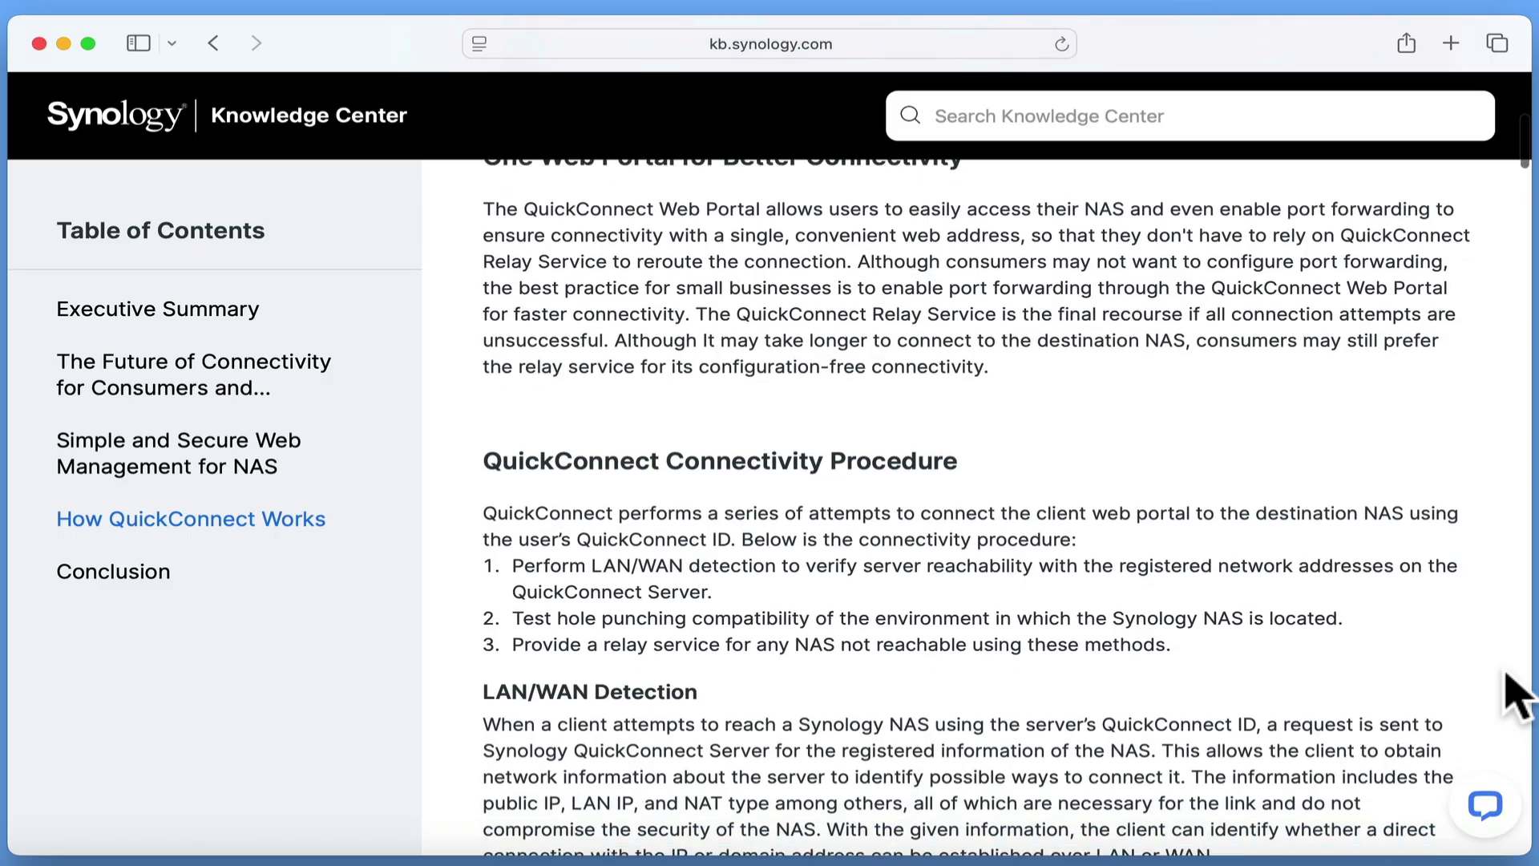
{"action": "scroll", "coordinate": [1518, 695], "scroll_direction": "down", "scroll_amount": 9}
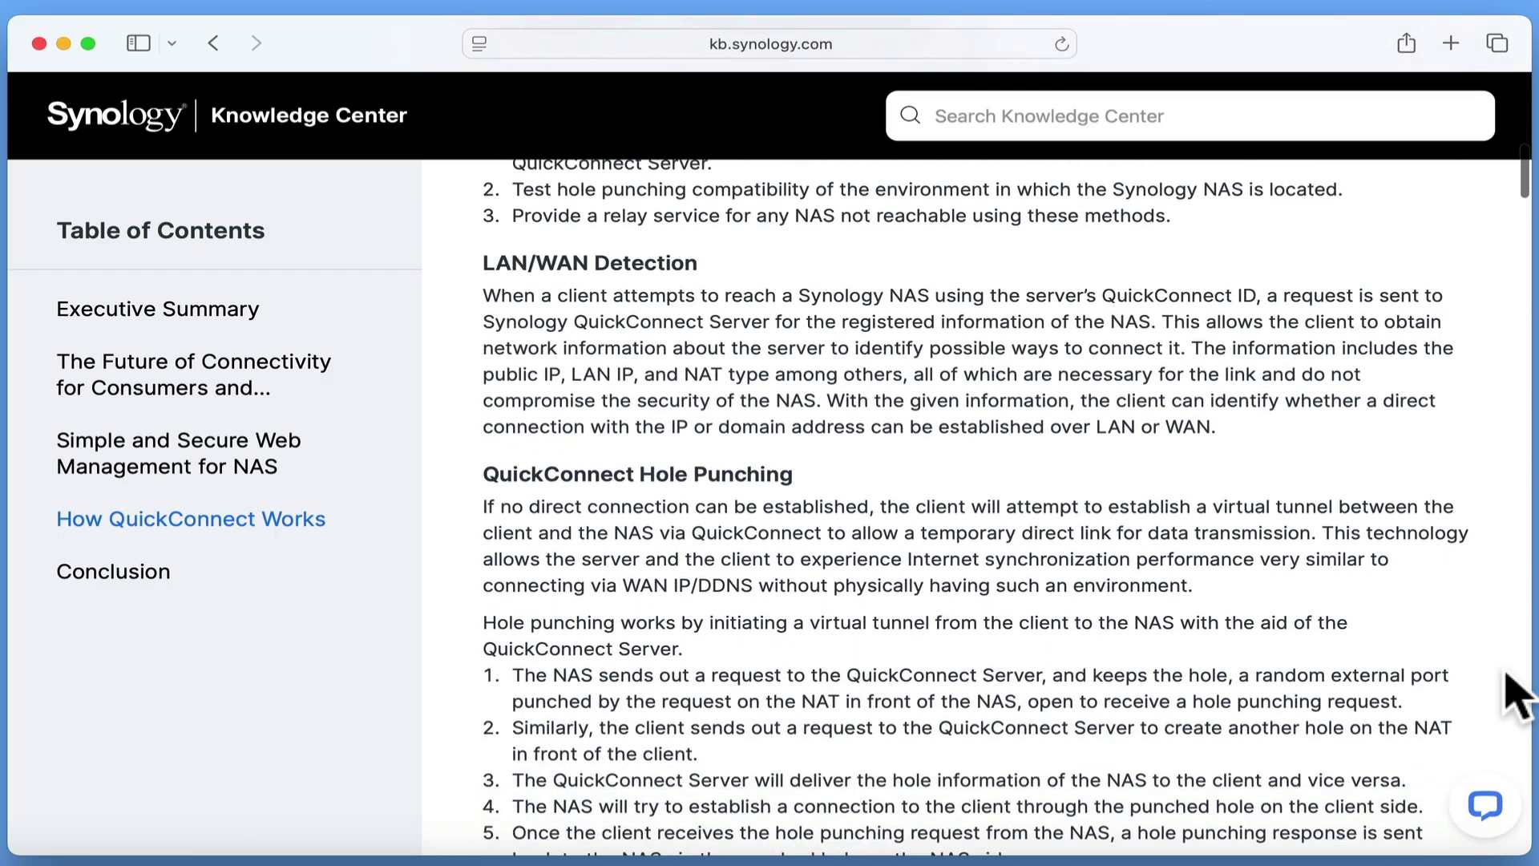
{"action": "scroll", "coordinate": [1518, 696], "scroll_direction": "down", "scroll_amount": 2}
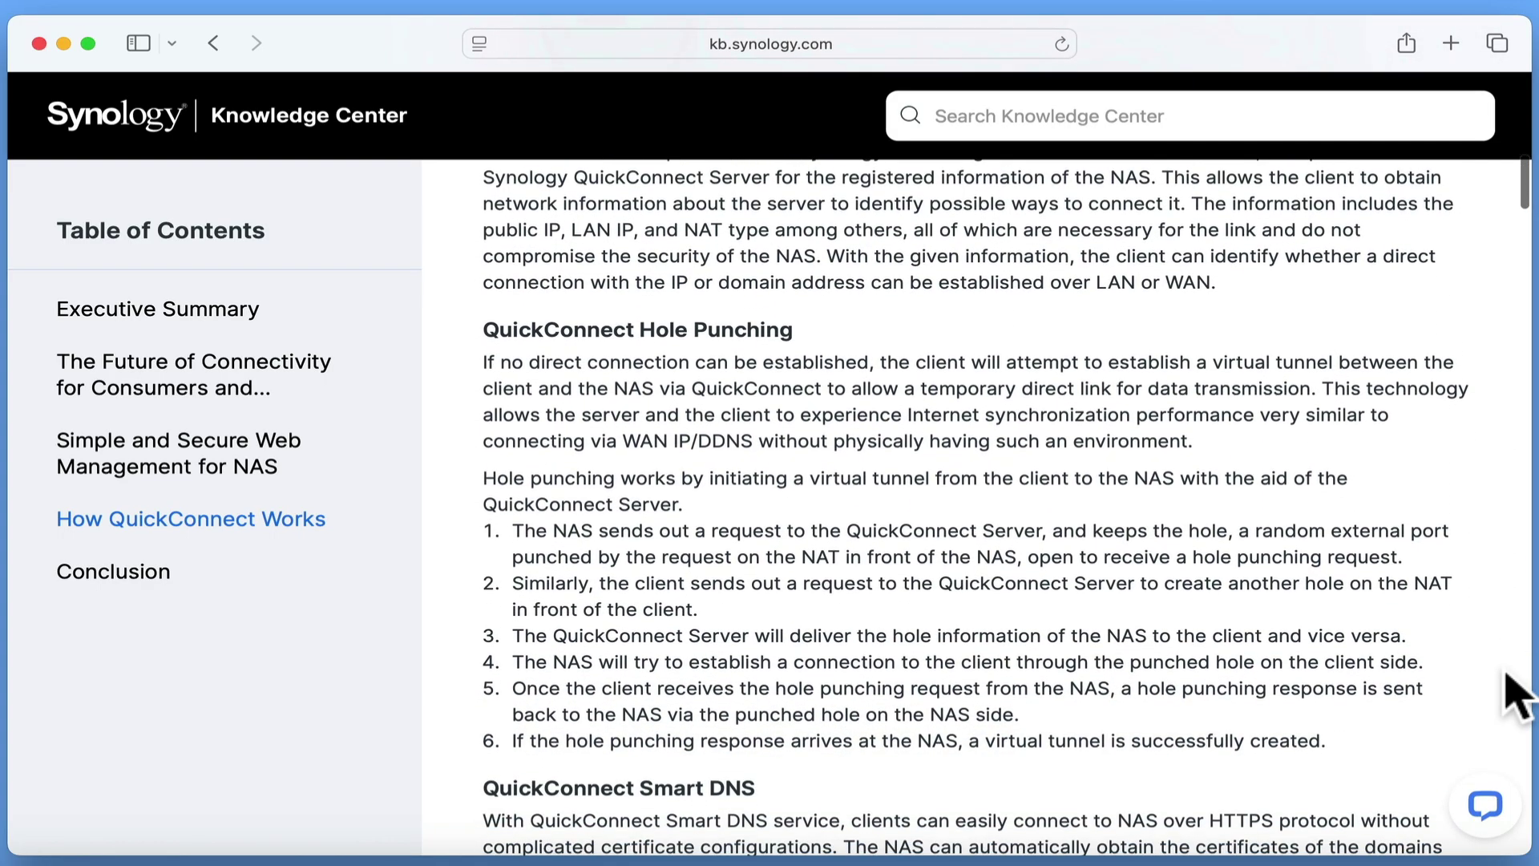
{"action": "scroll", "coordinate": [1517, 695], "scroll_direction": "down", "scroll_amount": 11}
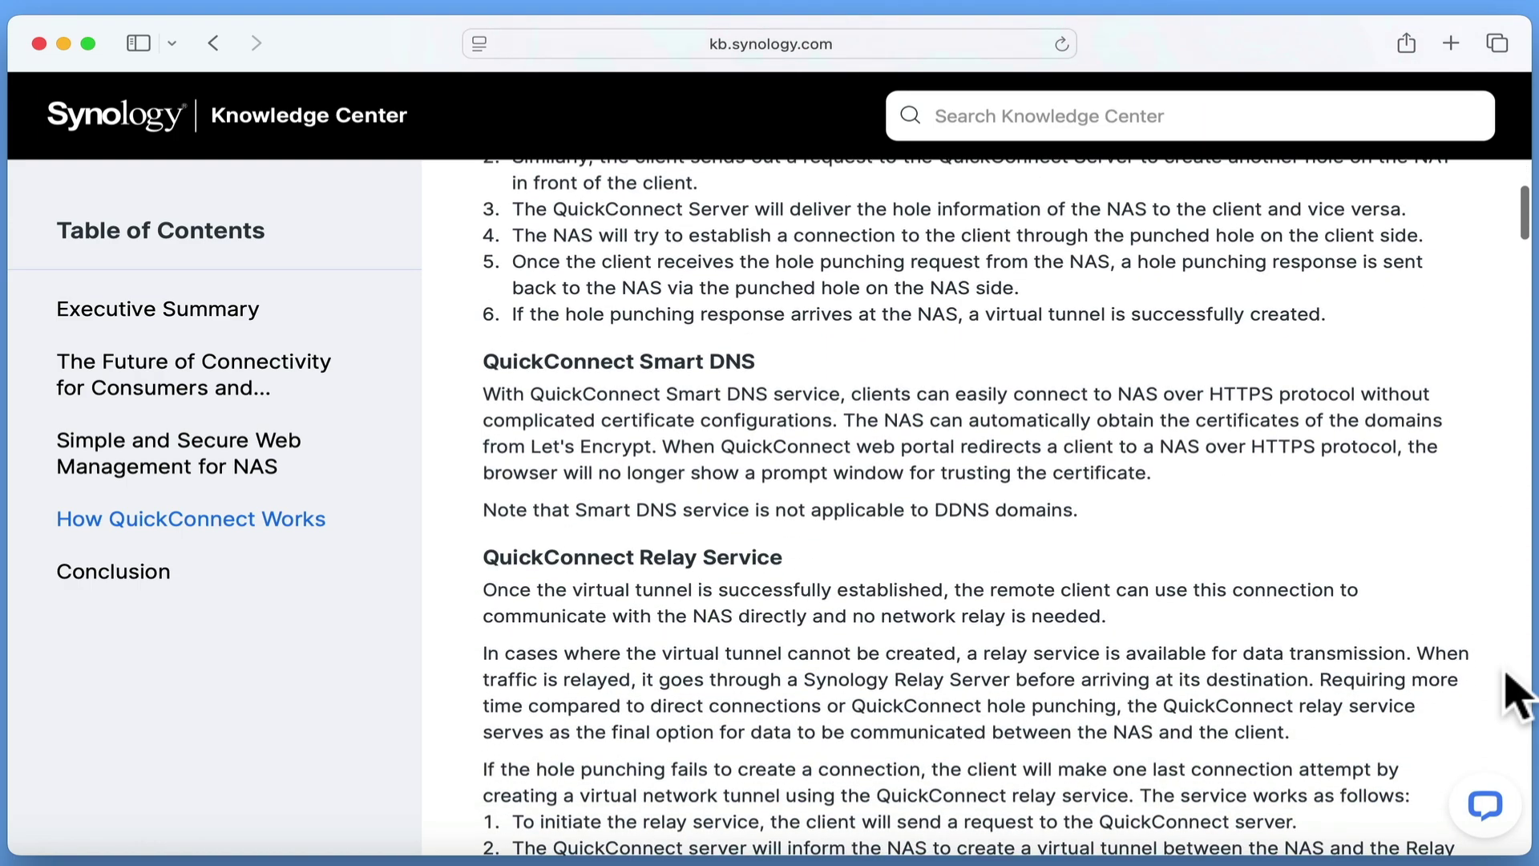
{"action": "scroll", "coordinate": [1518, 696], "scroll_direction": "down", "scroll_amount": 5}
{"action": "scroll", "coordinate": [1517, 696], "scroll_direction": "down", "scroll_amount": 10}
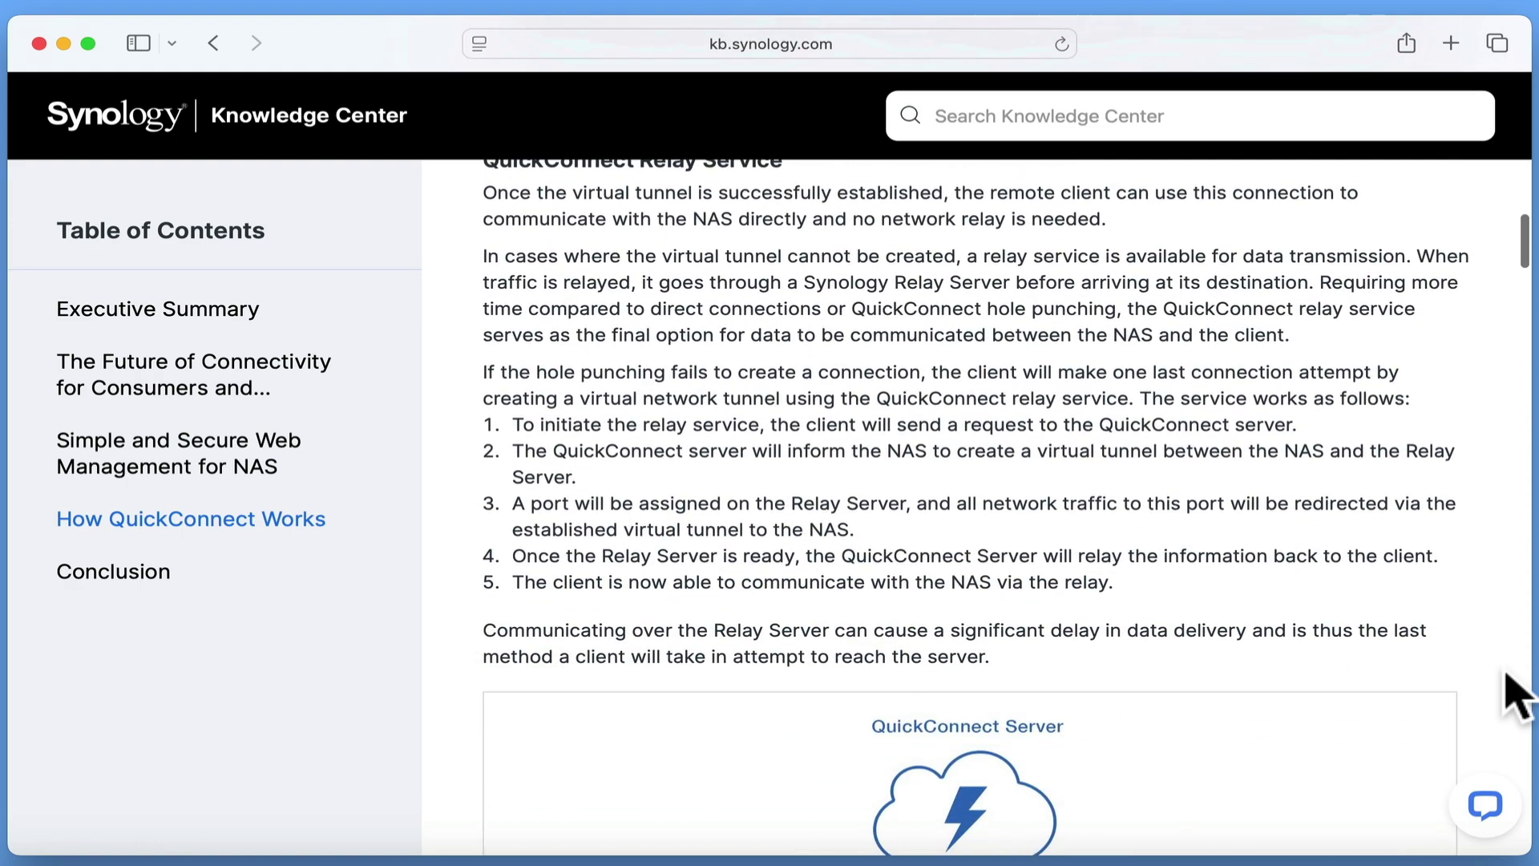
{"action": "scroll", "coordinate": [1517, 696], "scroll_direction": "down", "scroll_amount": 4}
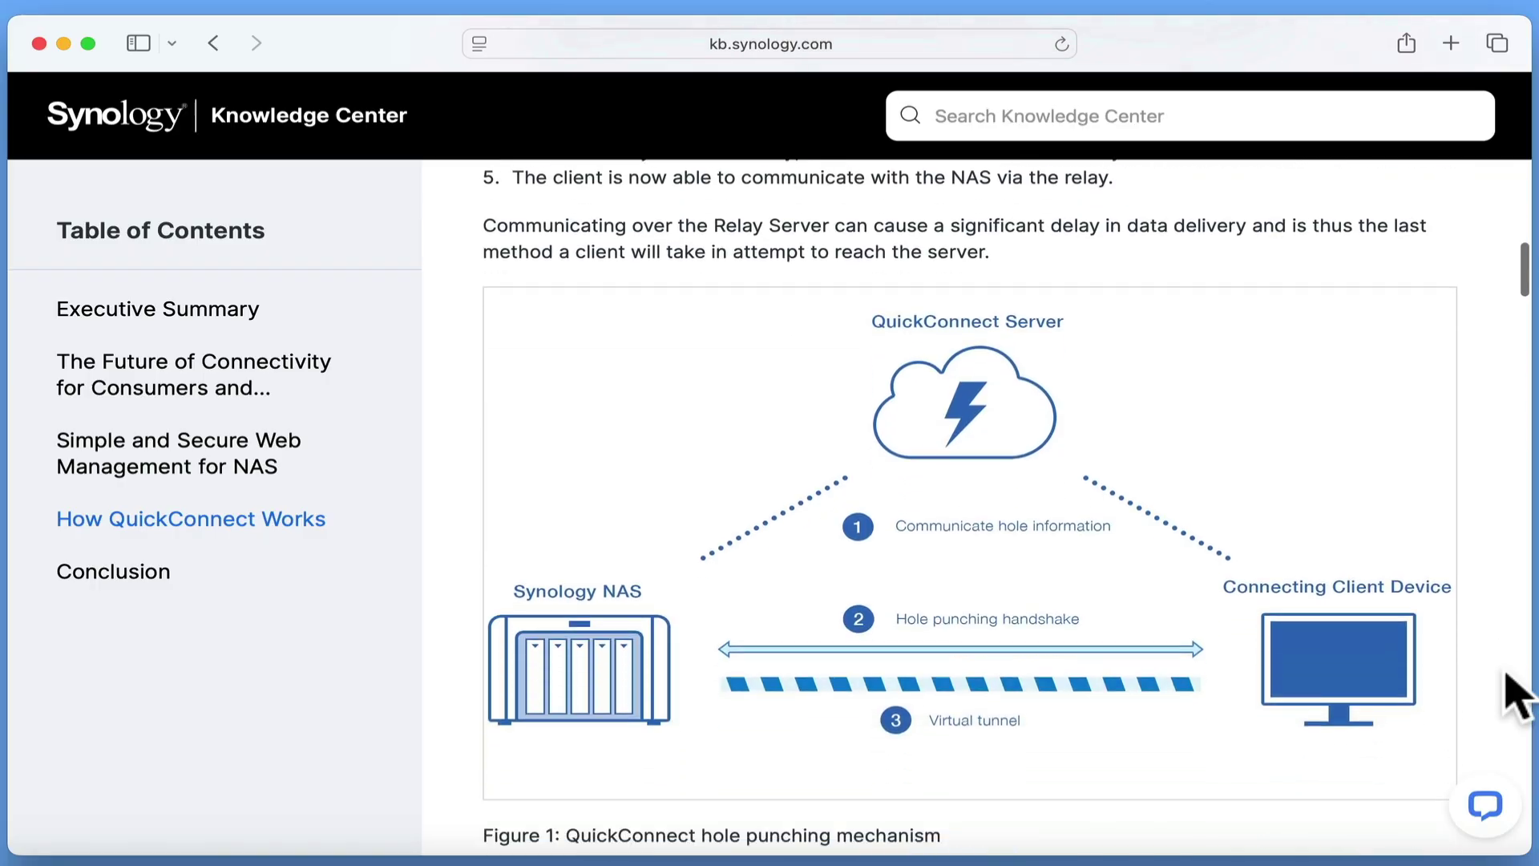
{"action": "scroll", "coordinate": [1517, 696], "scroll_direction": "down", "scroll_amount": 6}
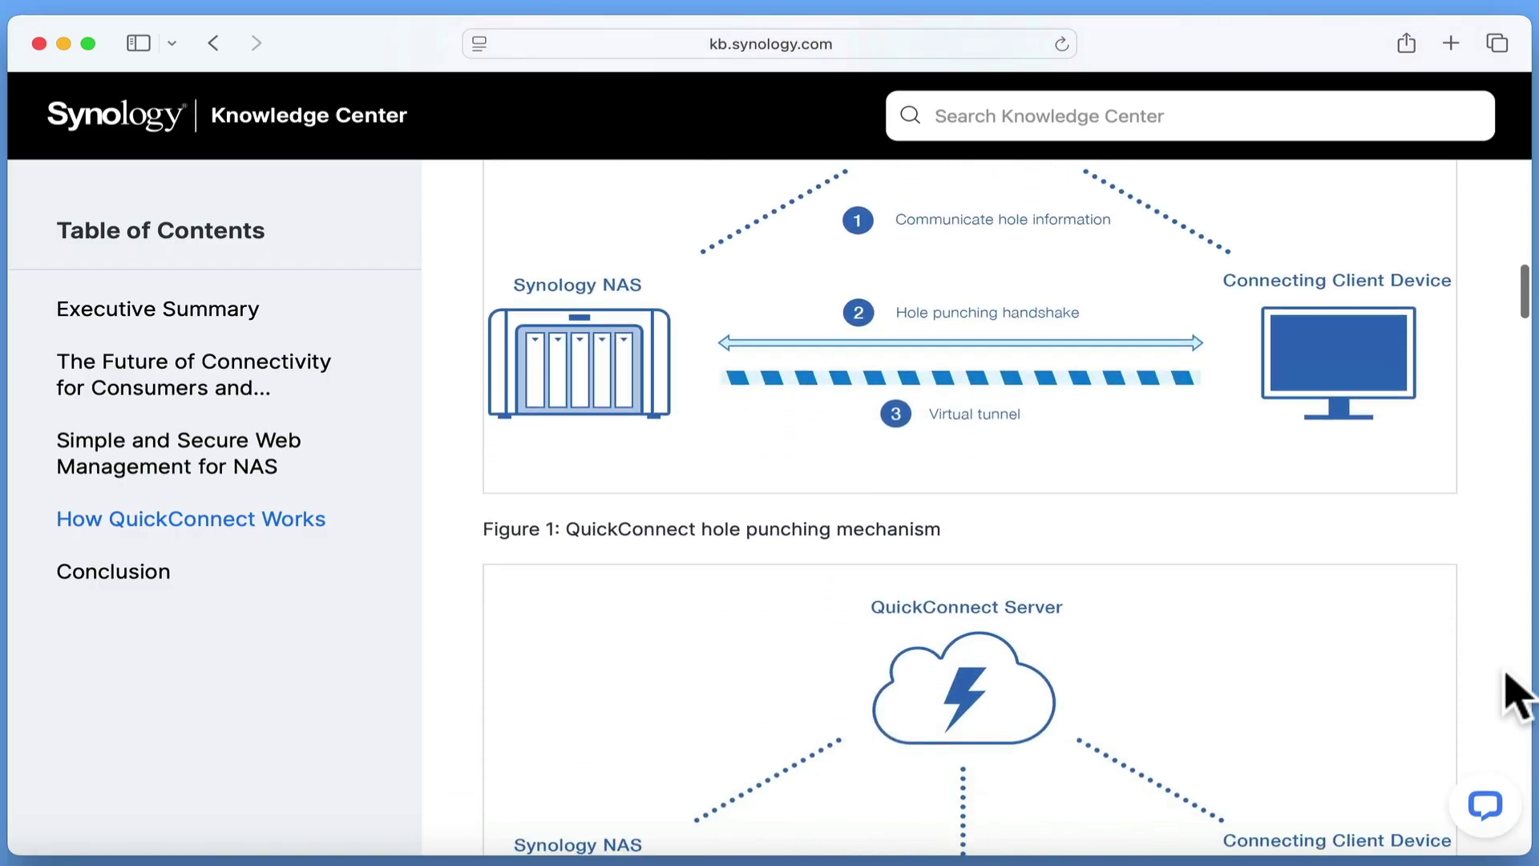
{"action": "scroll", "coordinate": [1517, 696], "scroll_direction": "down", "scroll_amount": 11}
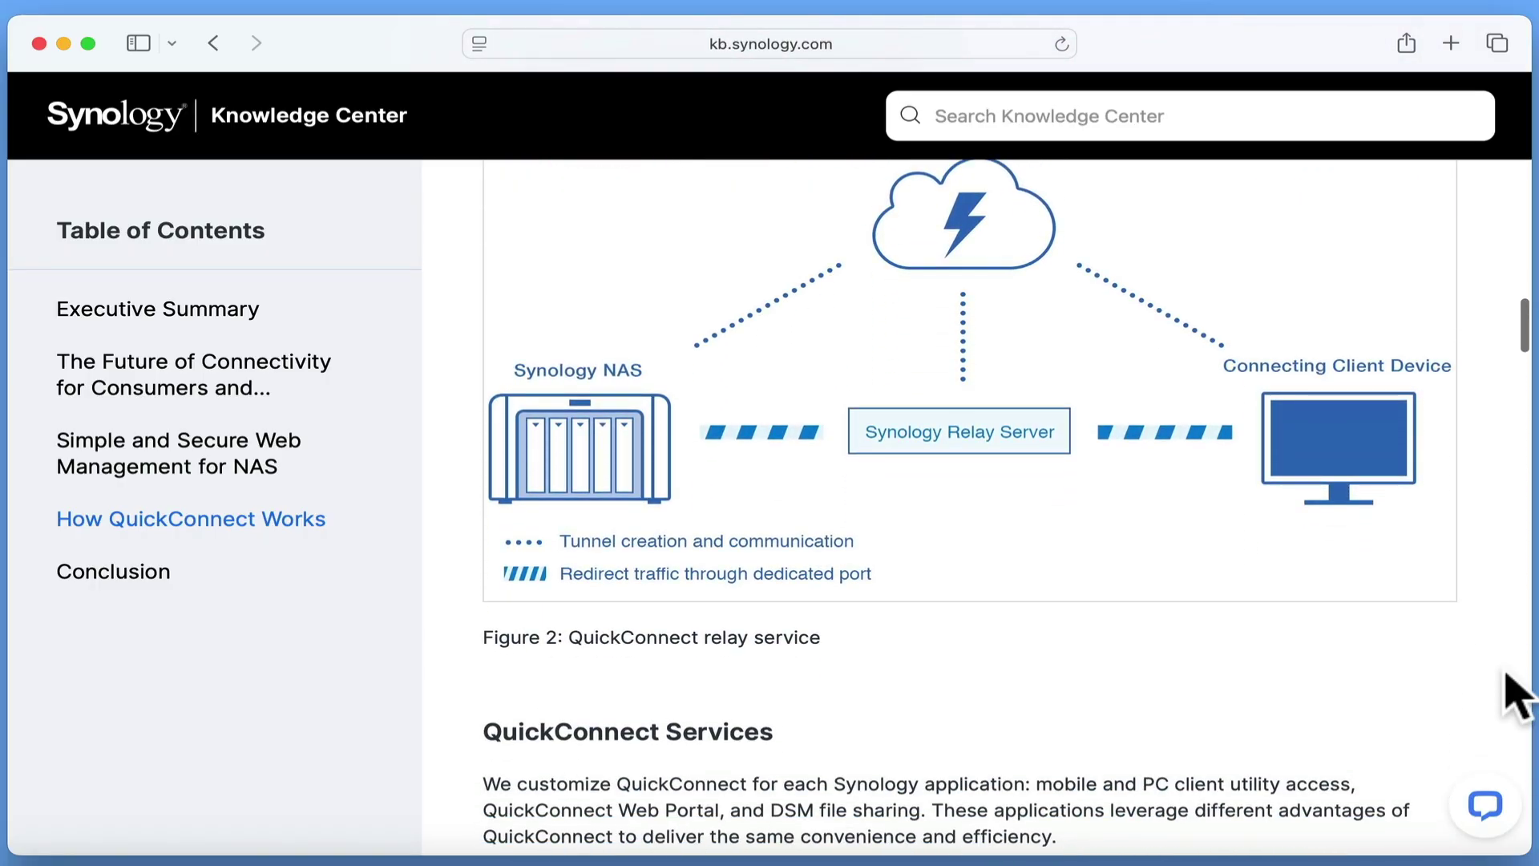
{"action": "scroll", "coordinate": [1517, 696], "scroll_direction": "down", "scroll_amount": 5}
{"action": "scroll", "coordinate": [1517, 696], "scroll_direction": "down", "scroll_amount": 9}
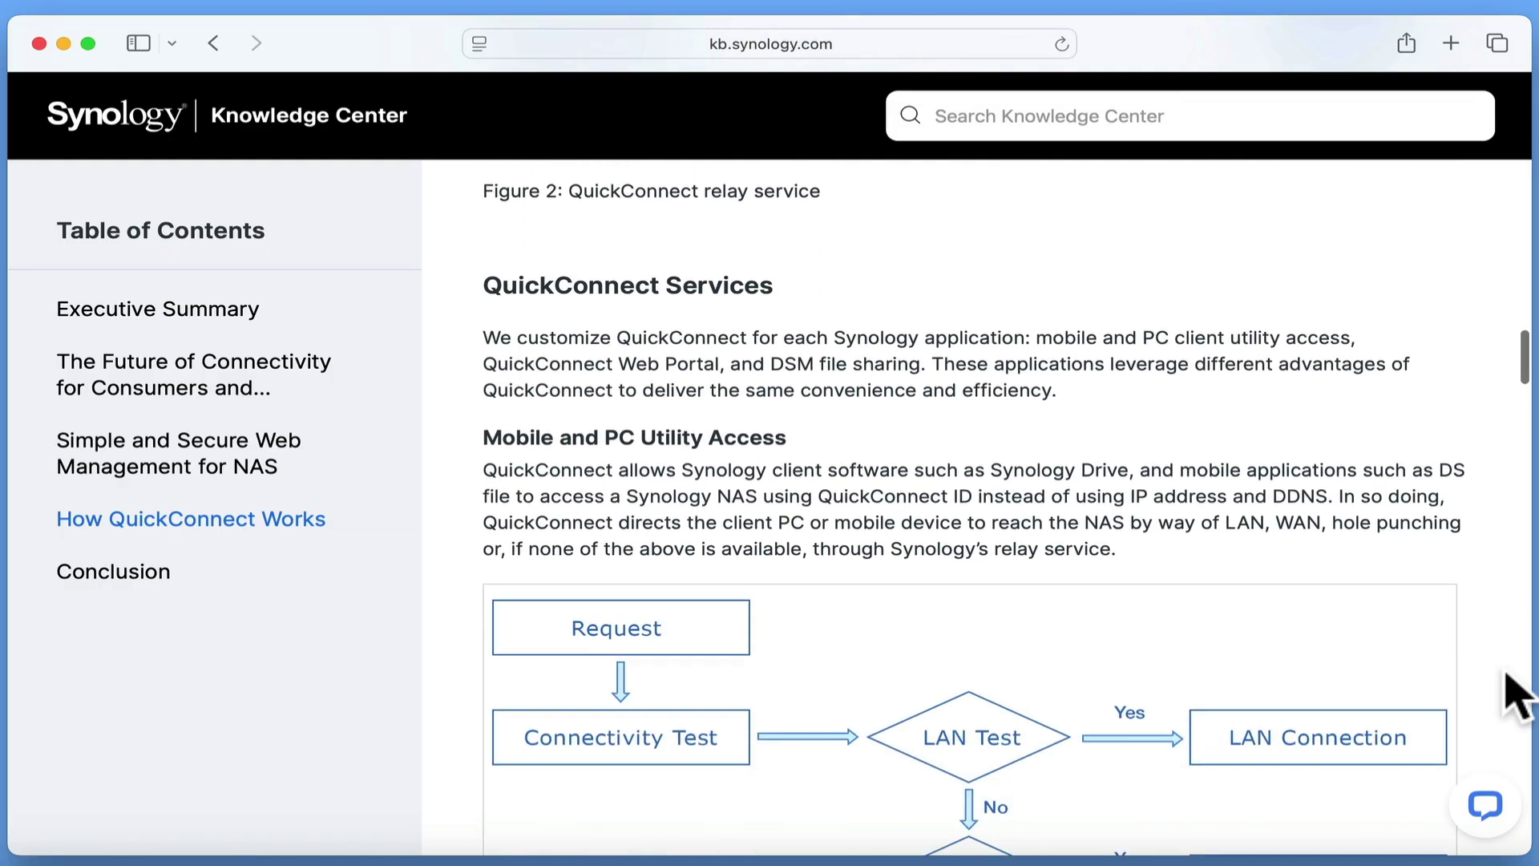
{"action": "scroll", "coordinate": [1518, 695], "scroll_direction": "down", "scroll_amount": 15}
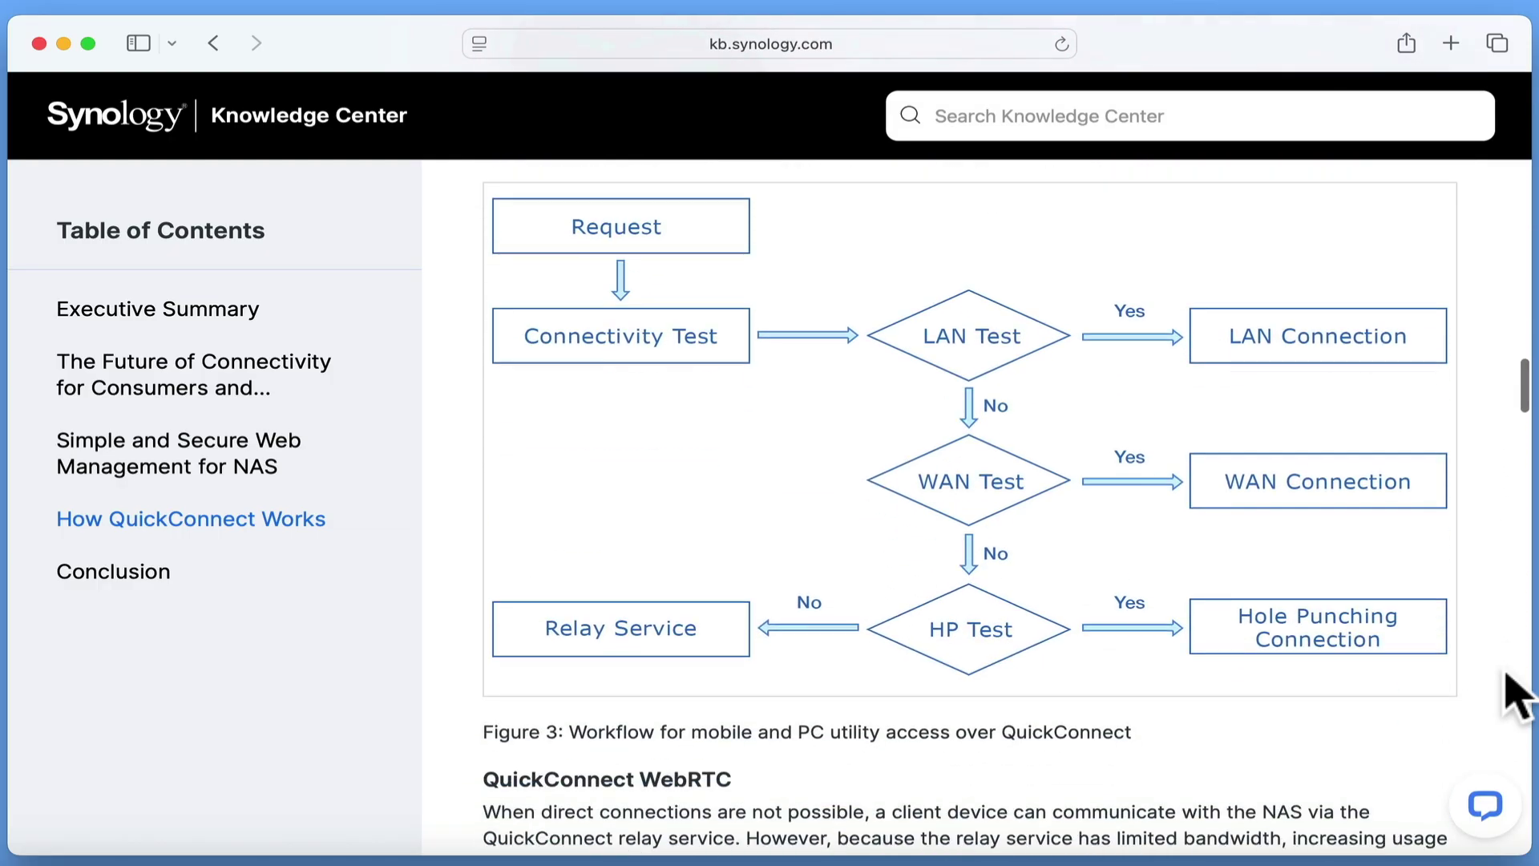
{"action": "scroll", "coordinate": [1517, 696], "scroll_direction": "down", "scroll_amount": 15}
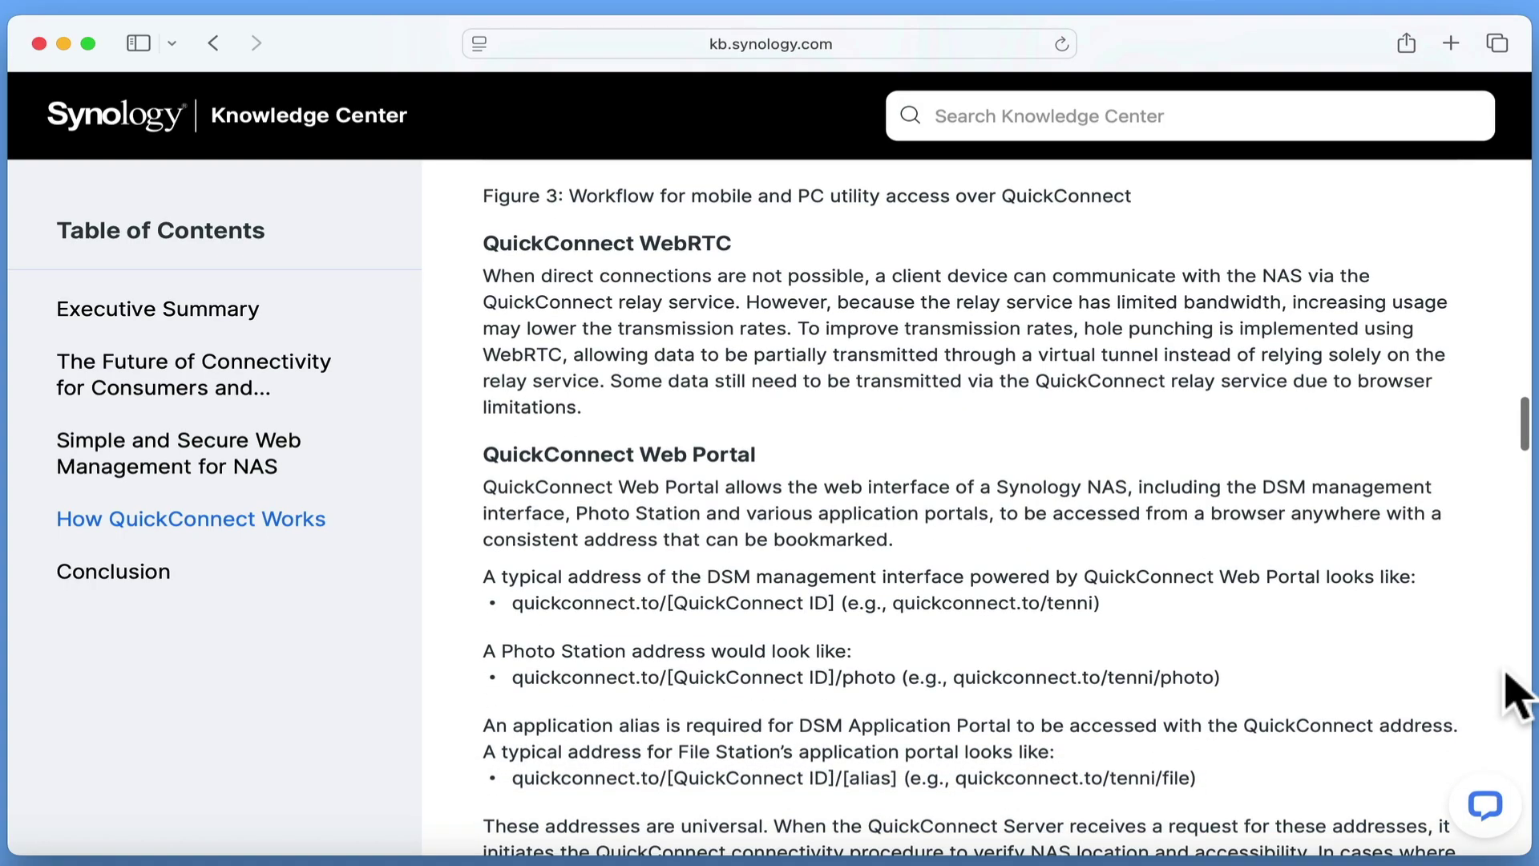
{"action": "scroll", "coordinate": [1518, 696], "scroll_direction": "down", "scroll_amount": 14}
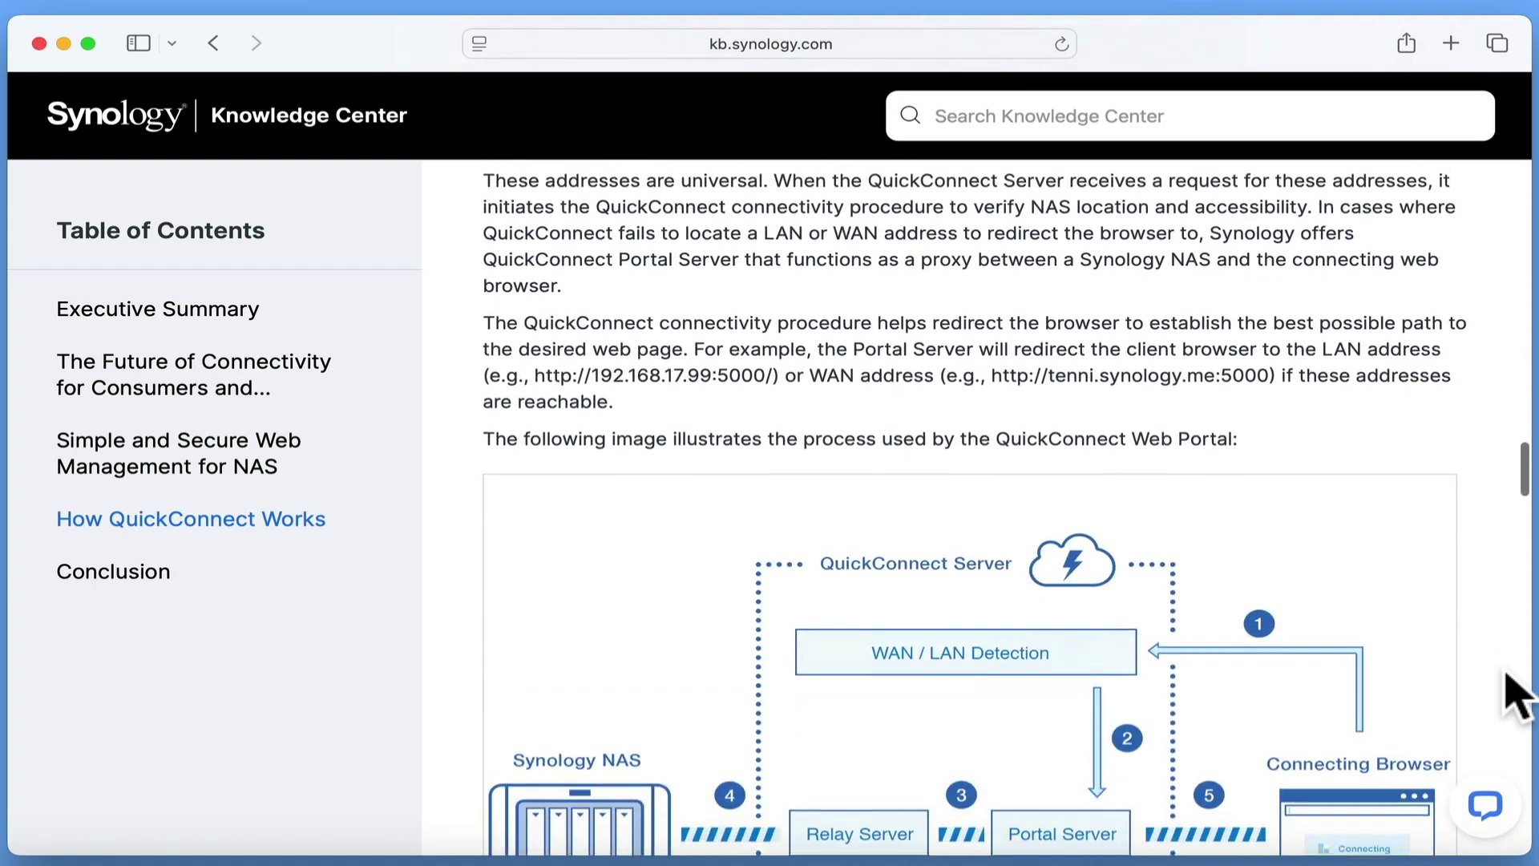
{"action": "scroll", "coordinate": [1518, 696], "scroll_direction": "down", "scroll_amount": 16}
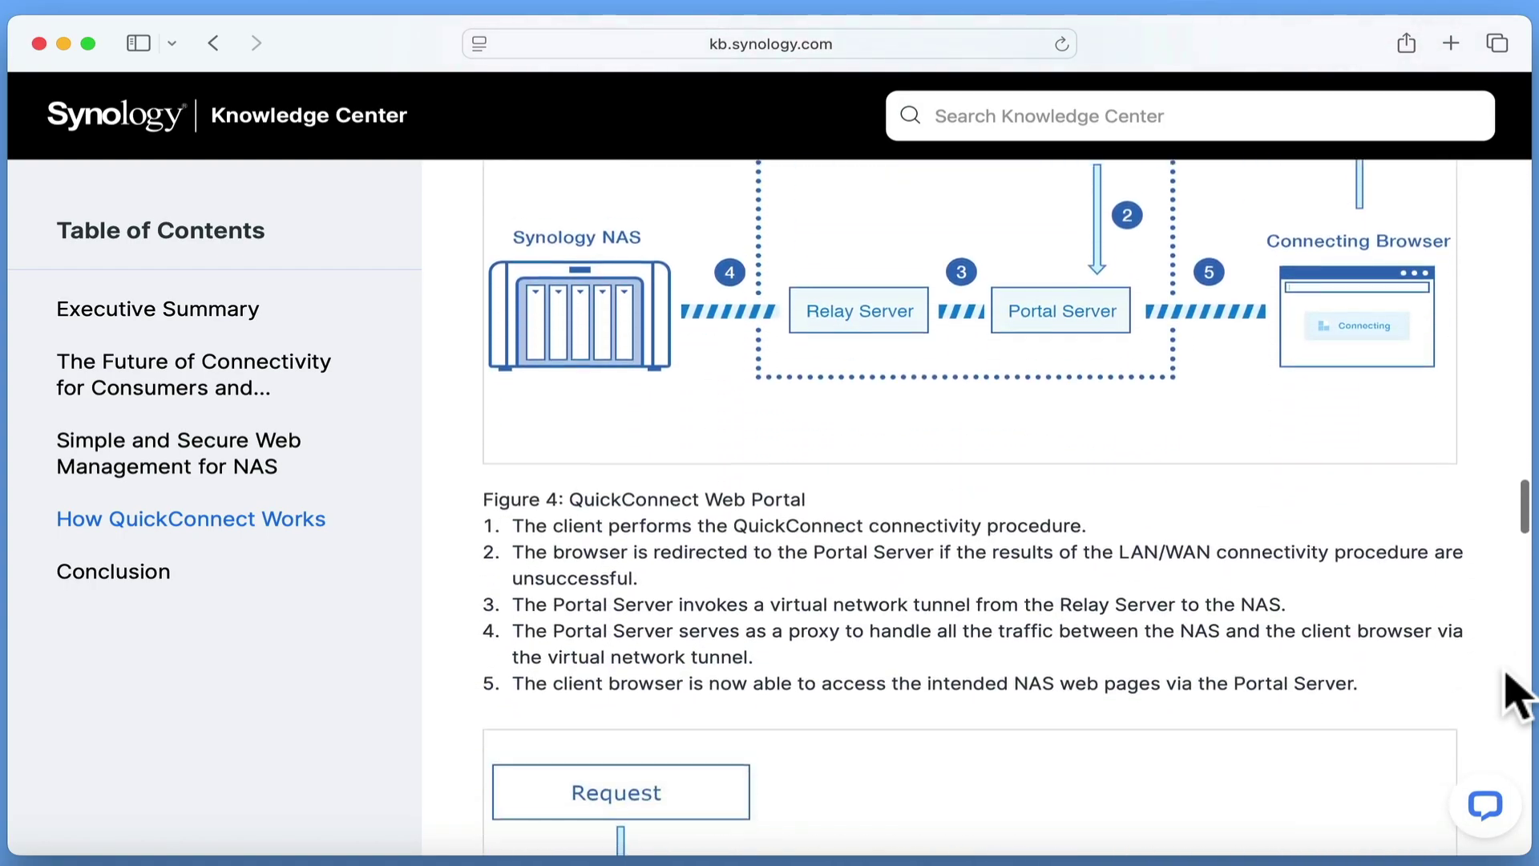
{"action": "scroll", "coordinate": [1517, 695], "scroll_direction": "down", "scroll_amount": 11}
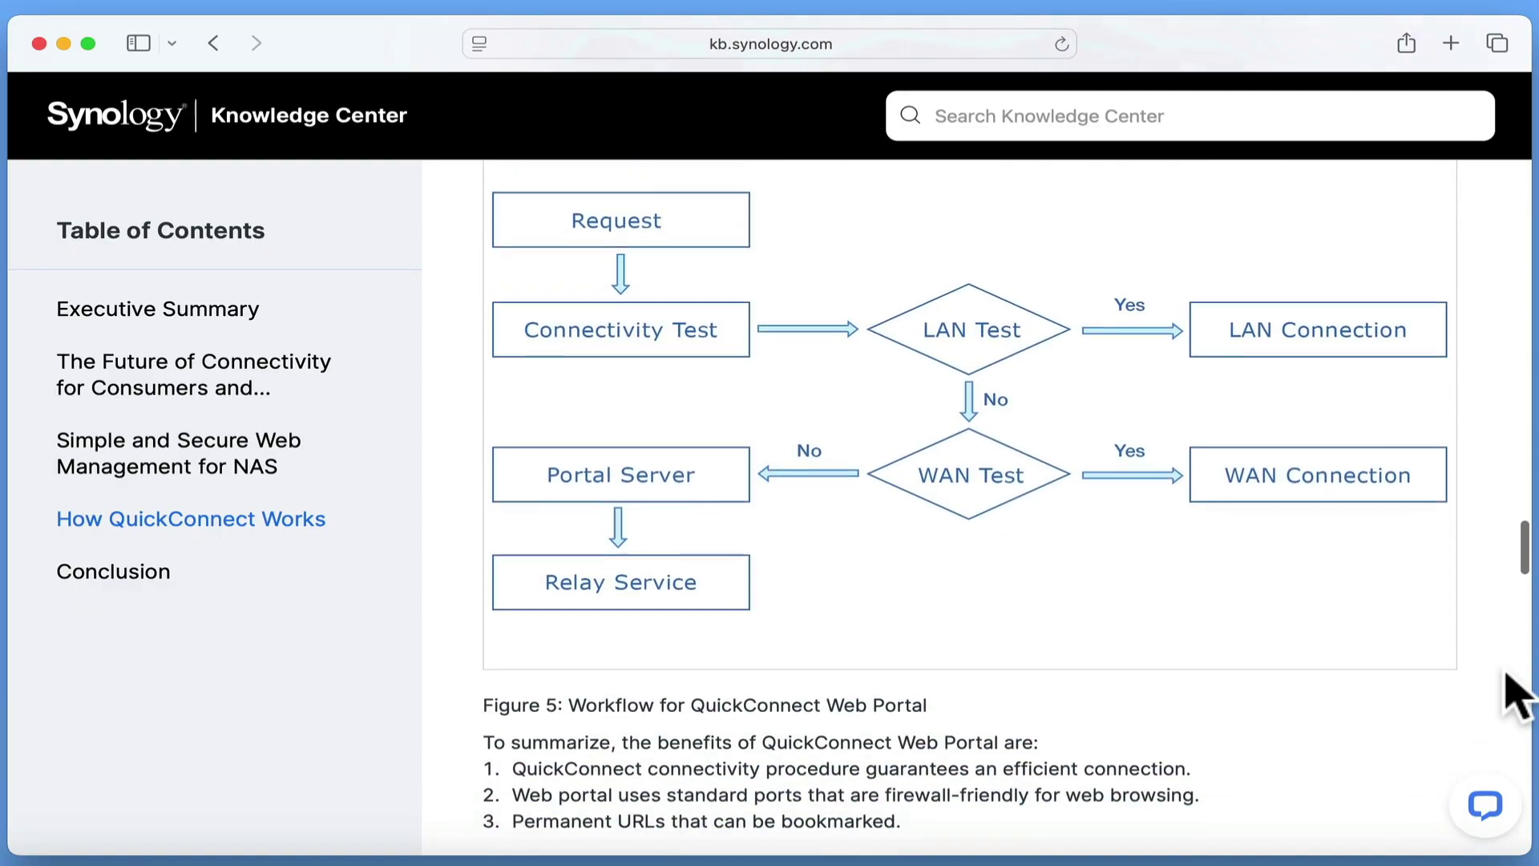
{"action": "scroll", "coordinate": [1517, 696], "scroll_direction": "down", "scroll_amount": 17}
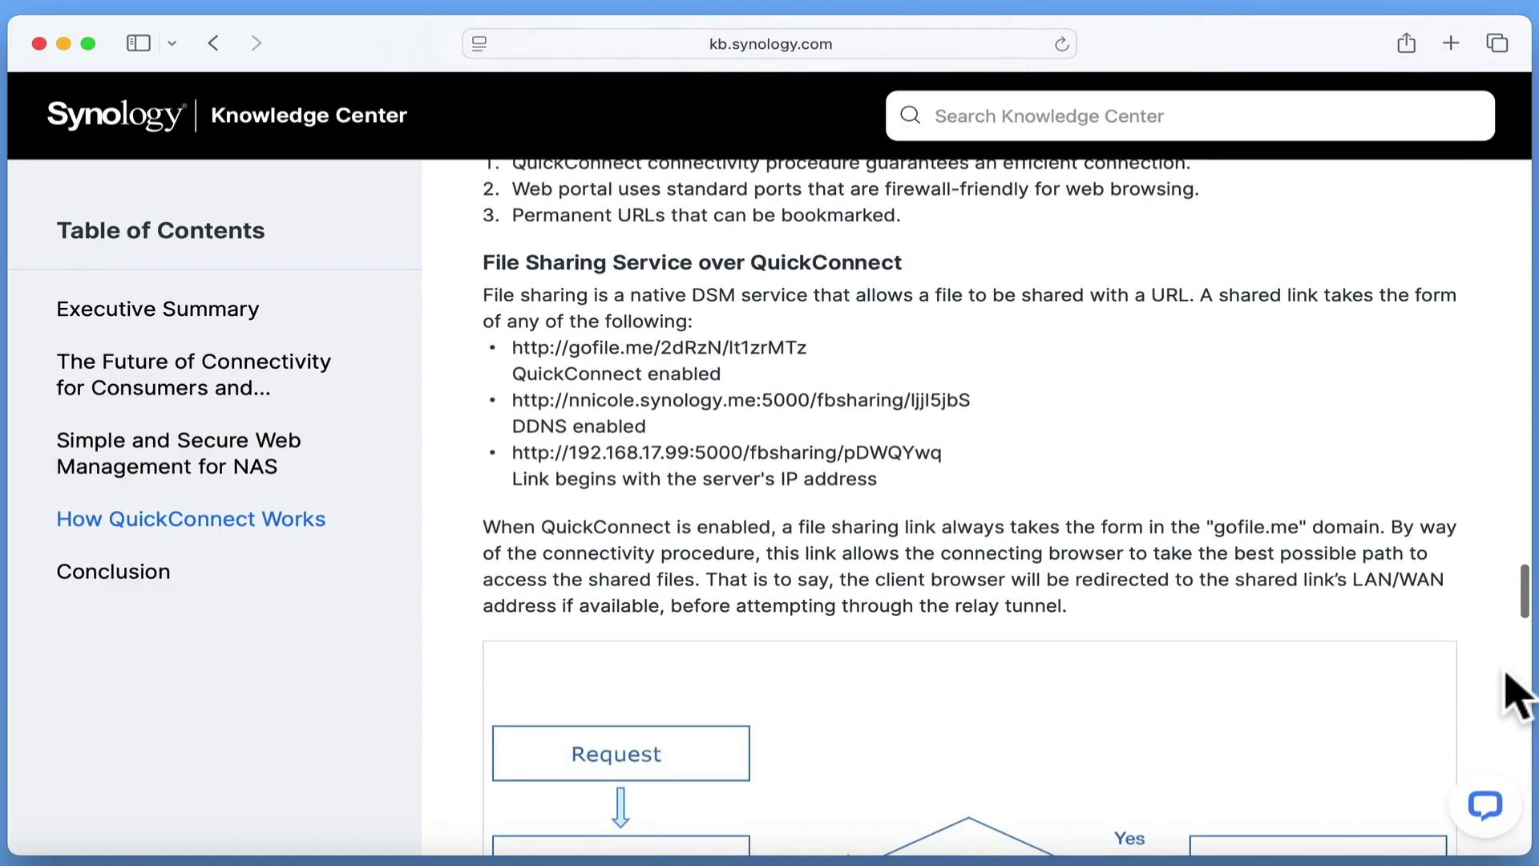
{"action": "scroll", "coordinate": [1517, 696], "scroll_direction": "down", "scroll_amount": 20}
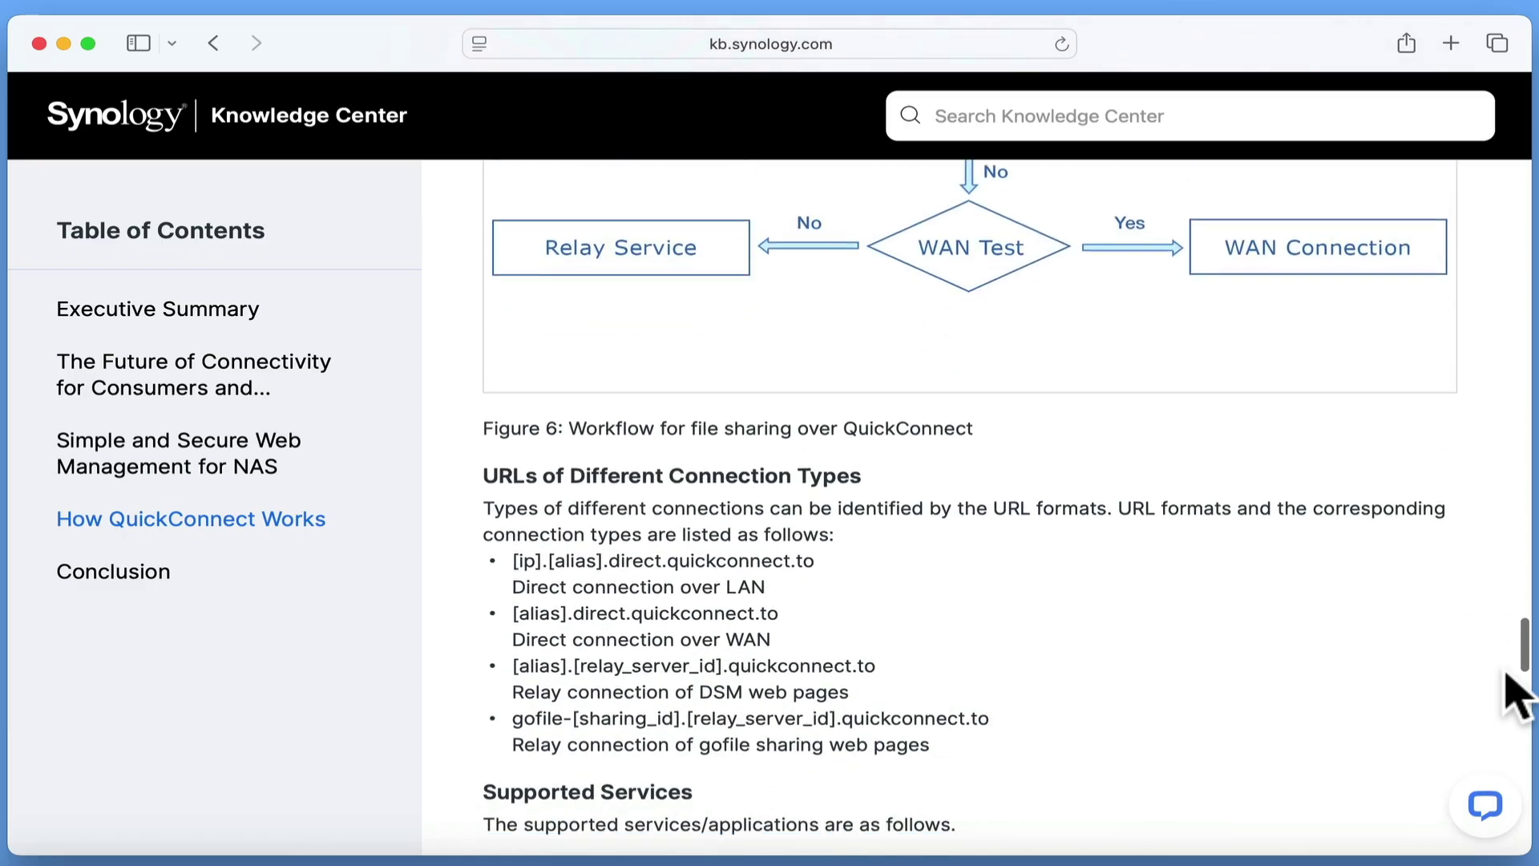
{"action": "scroll", "coordinate": [1517, 696], "scroll_direction": "down", "scroll_amount": 5}
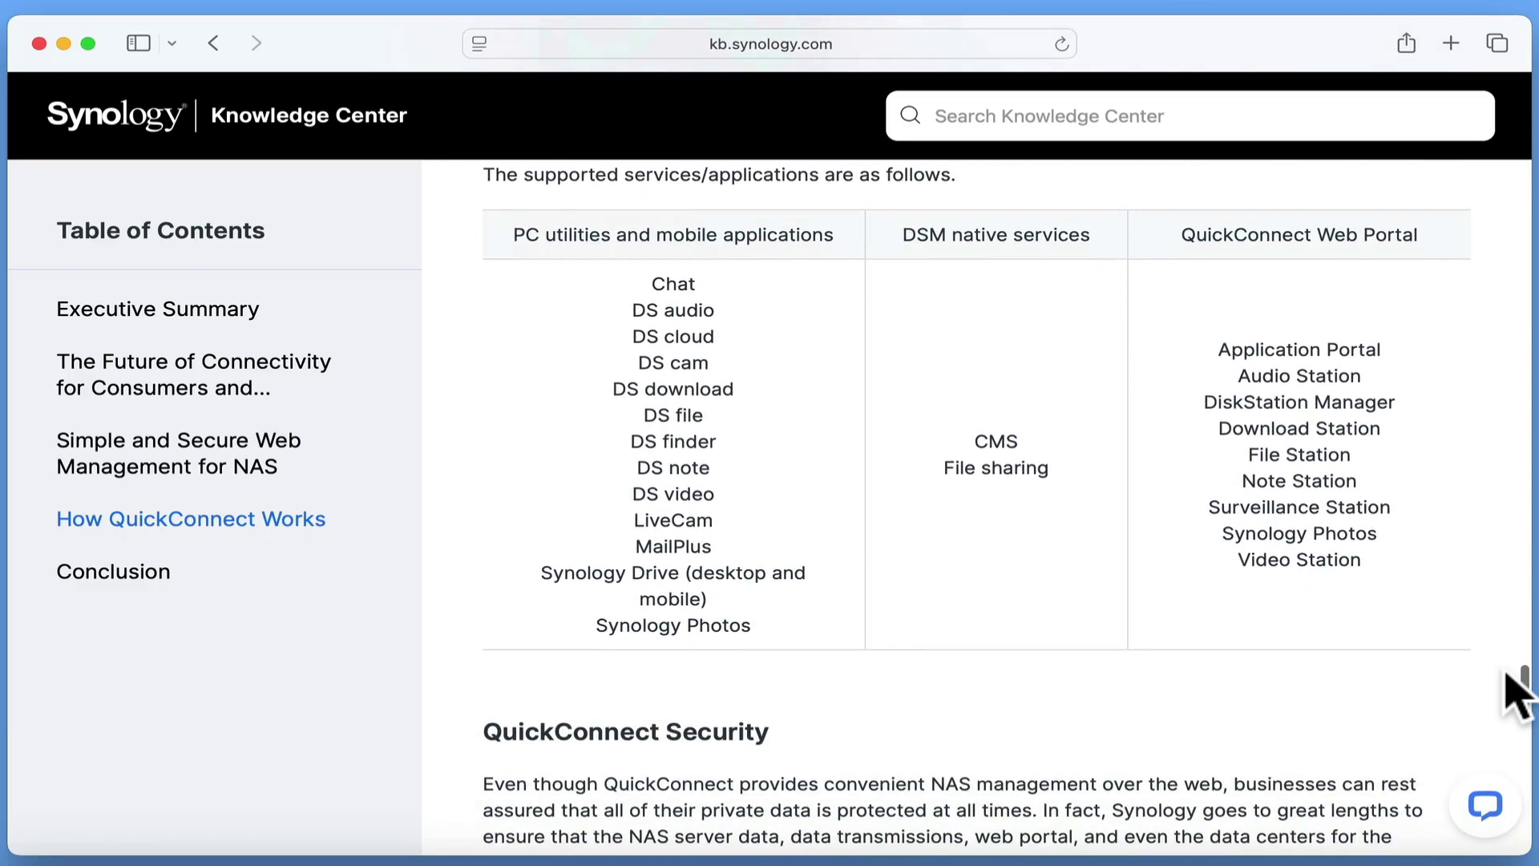
{"action": "scroll", "coordinate": [1517, 696], "scroll_direction": "down", "scroll_amount": 9}
{"action": "scroll", "coordinate": [1517, 696], "scroll_direction": "down", "scroll_amount": 12}
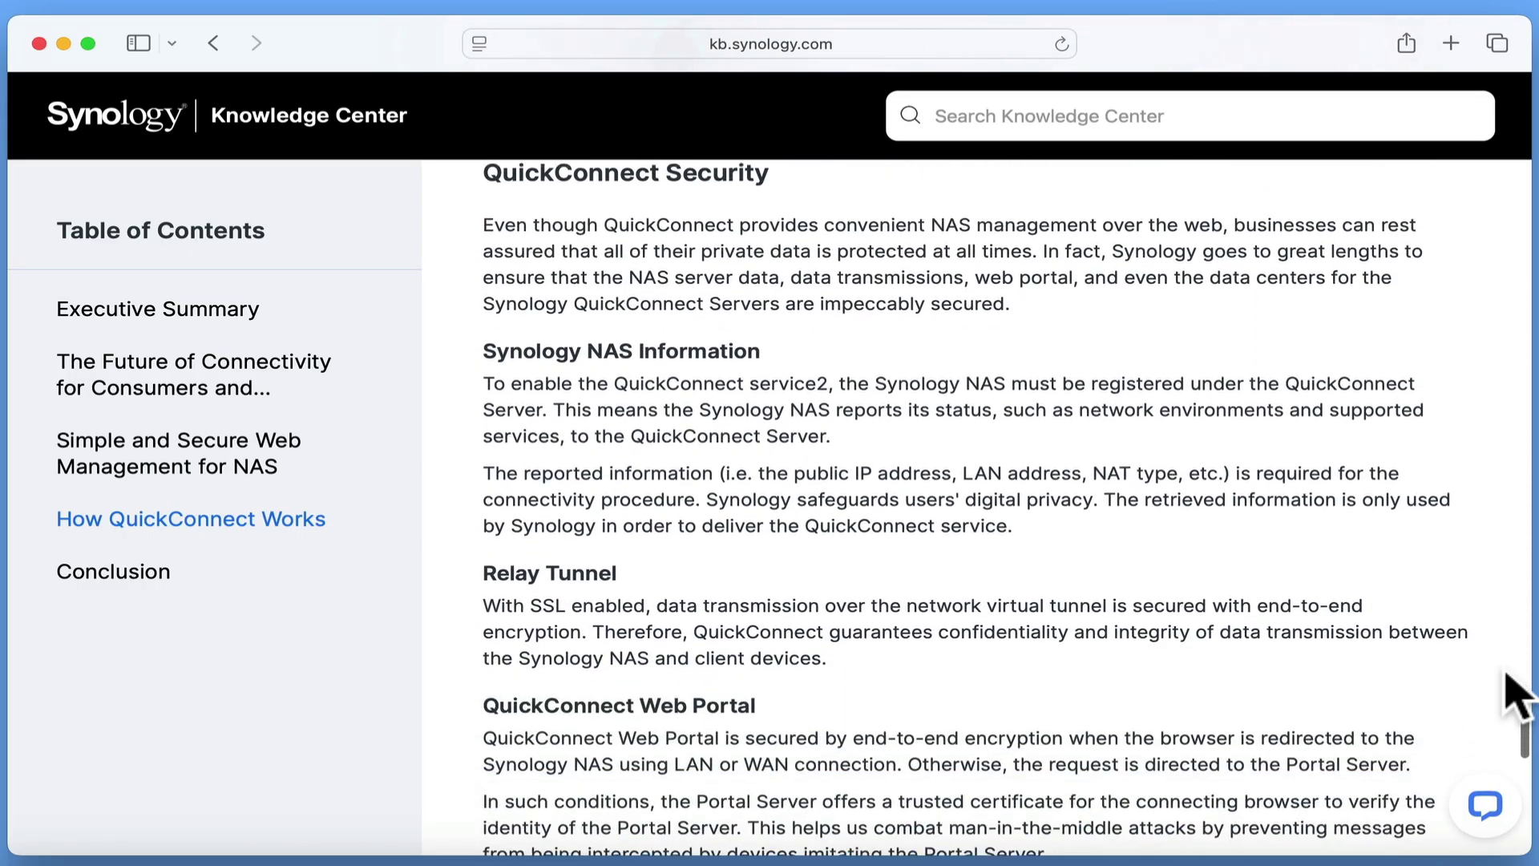
{"action": "scroll", "coordinate": [1518, 696], "scroll_direction": "down", "scroll_amount": 12}
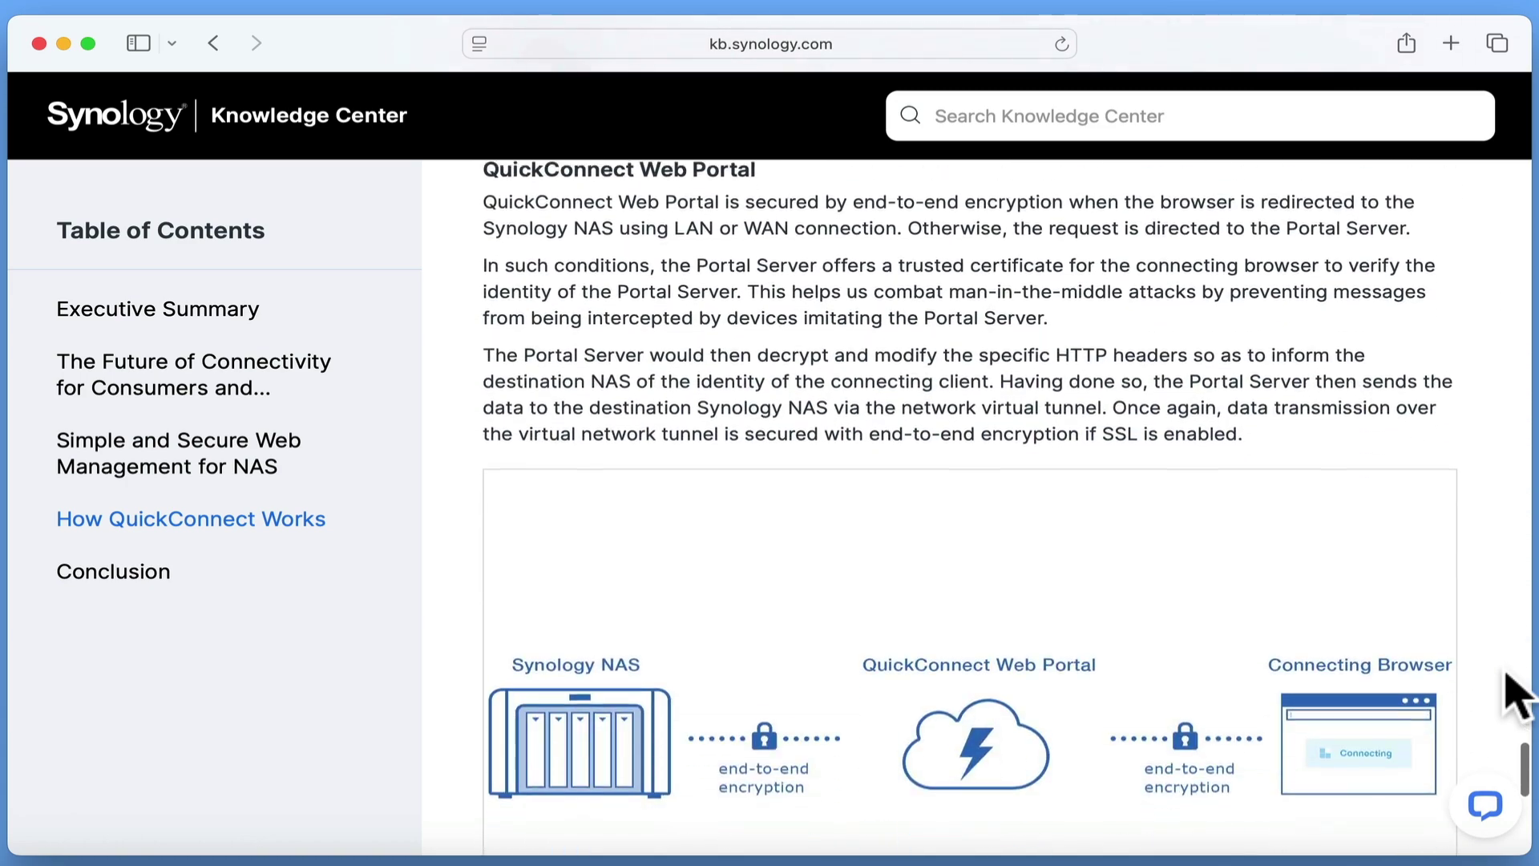
{"action": "scroll", "coordinate": [1518, 696], "scroll_direction": "down", "scroll_amount": 8}
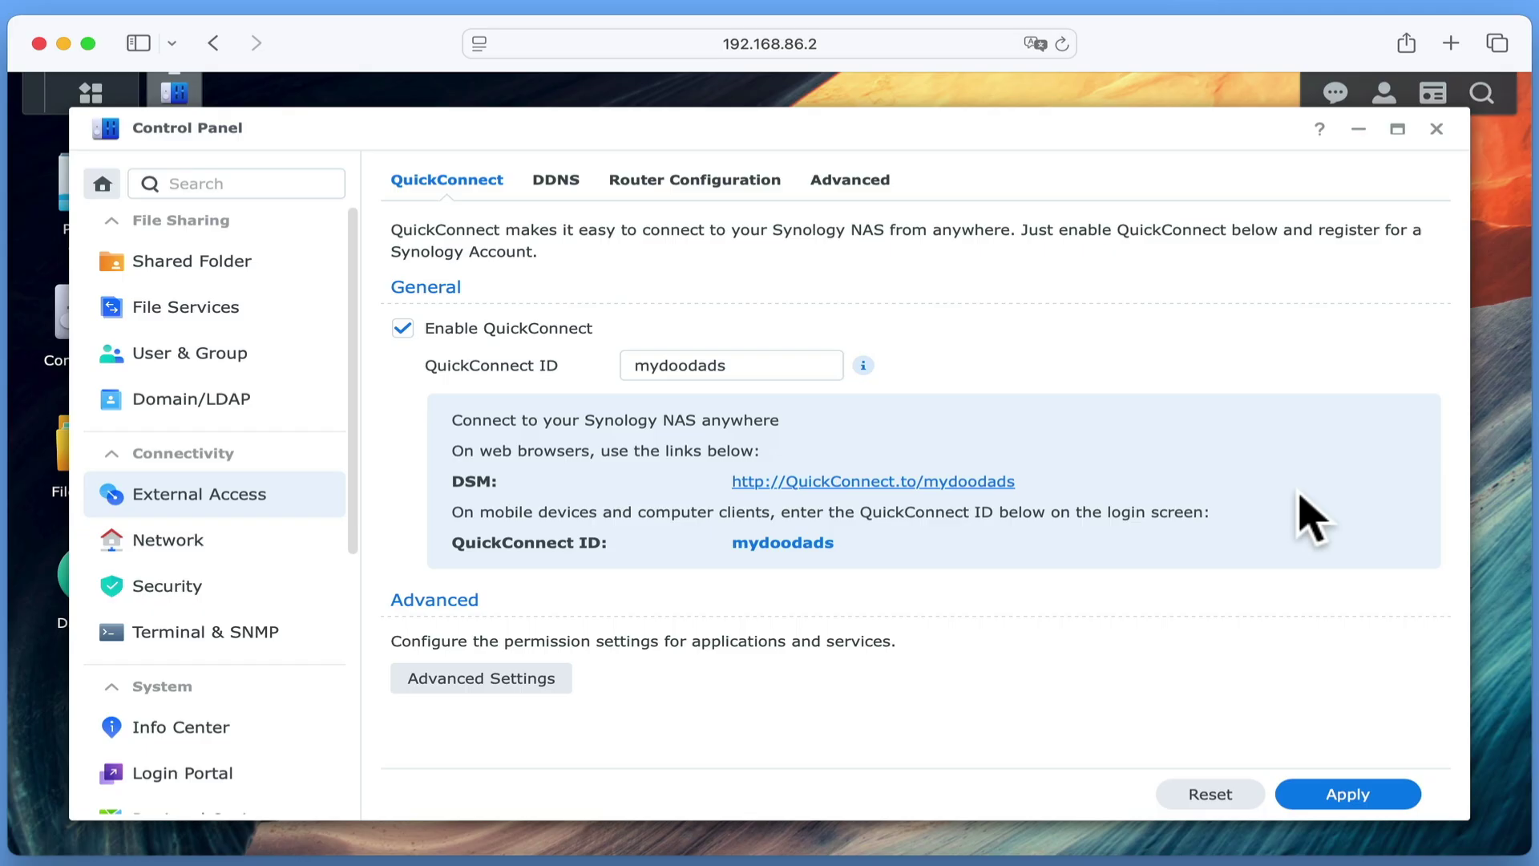
- Untick Enable QuickConnect relay service in Advanced Settings and apply
{"action": "left_click", "coordinate": [530, 695]}
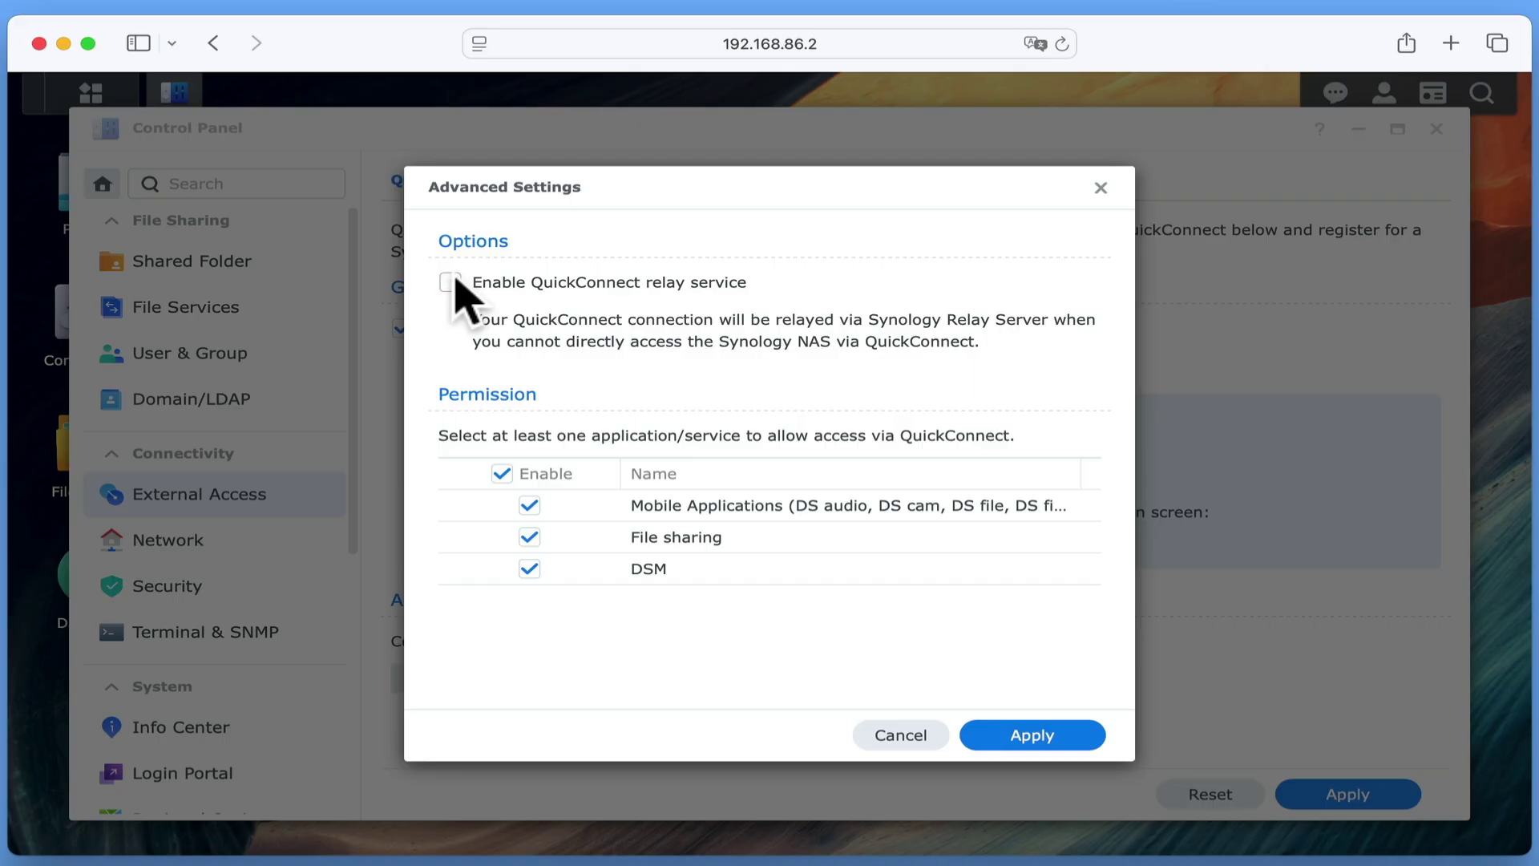
{"action": "left_click", "coordinate": [1052, 731]}
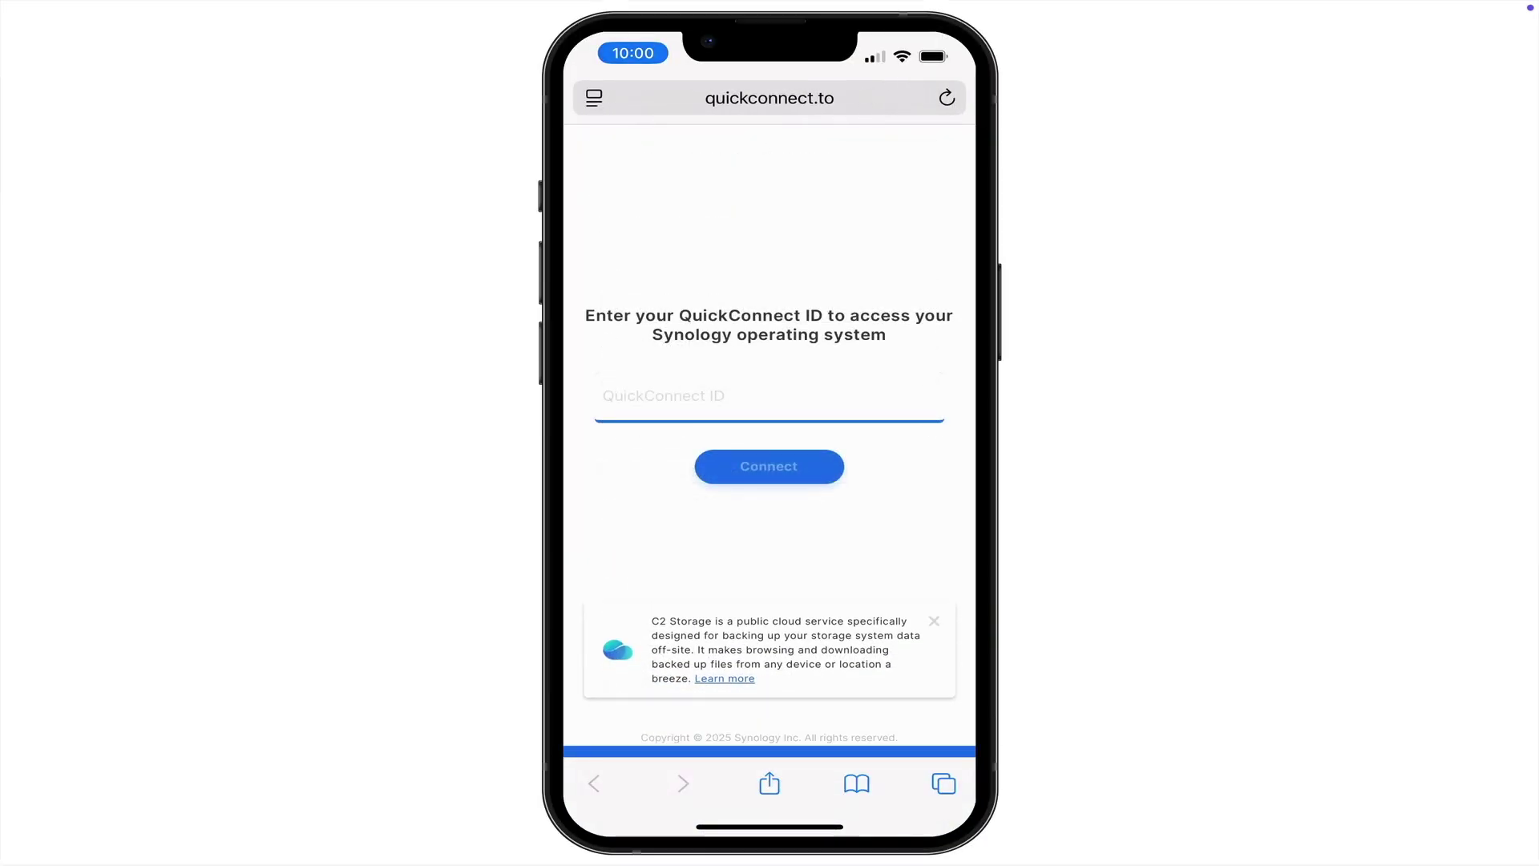
- Submit QuickConnect ID Mydoodads on quickconnect.to in iPhone Safari, which fails to connect
{"action": "left_click", "coordinate": [769, 396]}
{"action": "type", "text": "Mydoodads"}
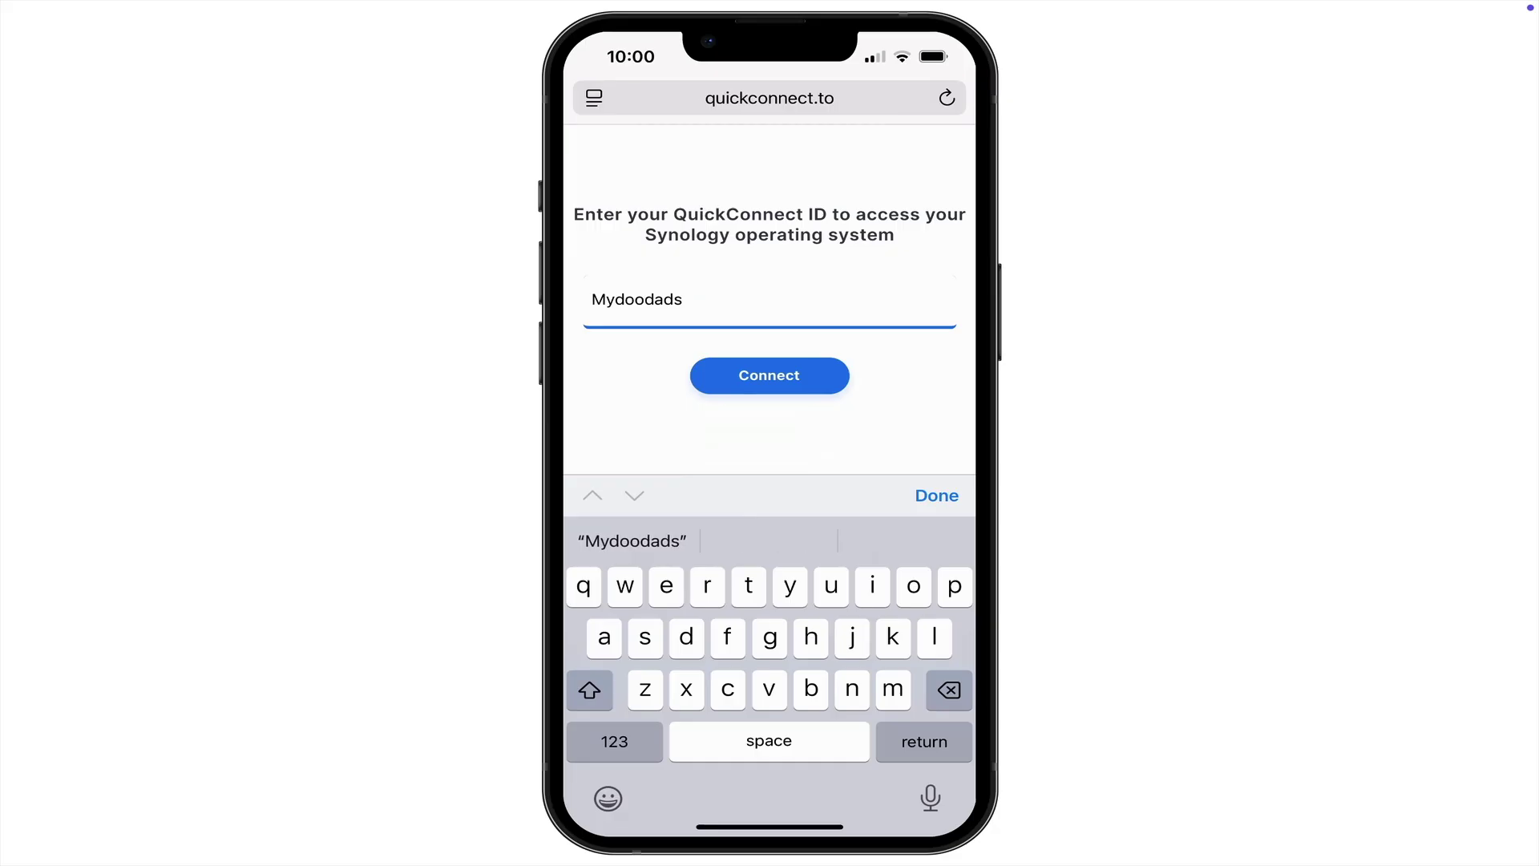
{"action": "key", "text": "Return"}
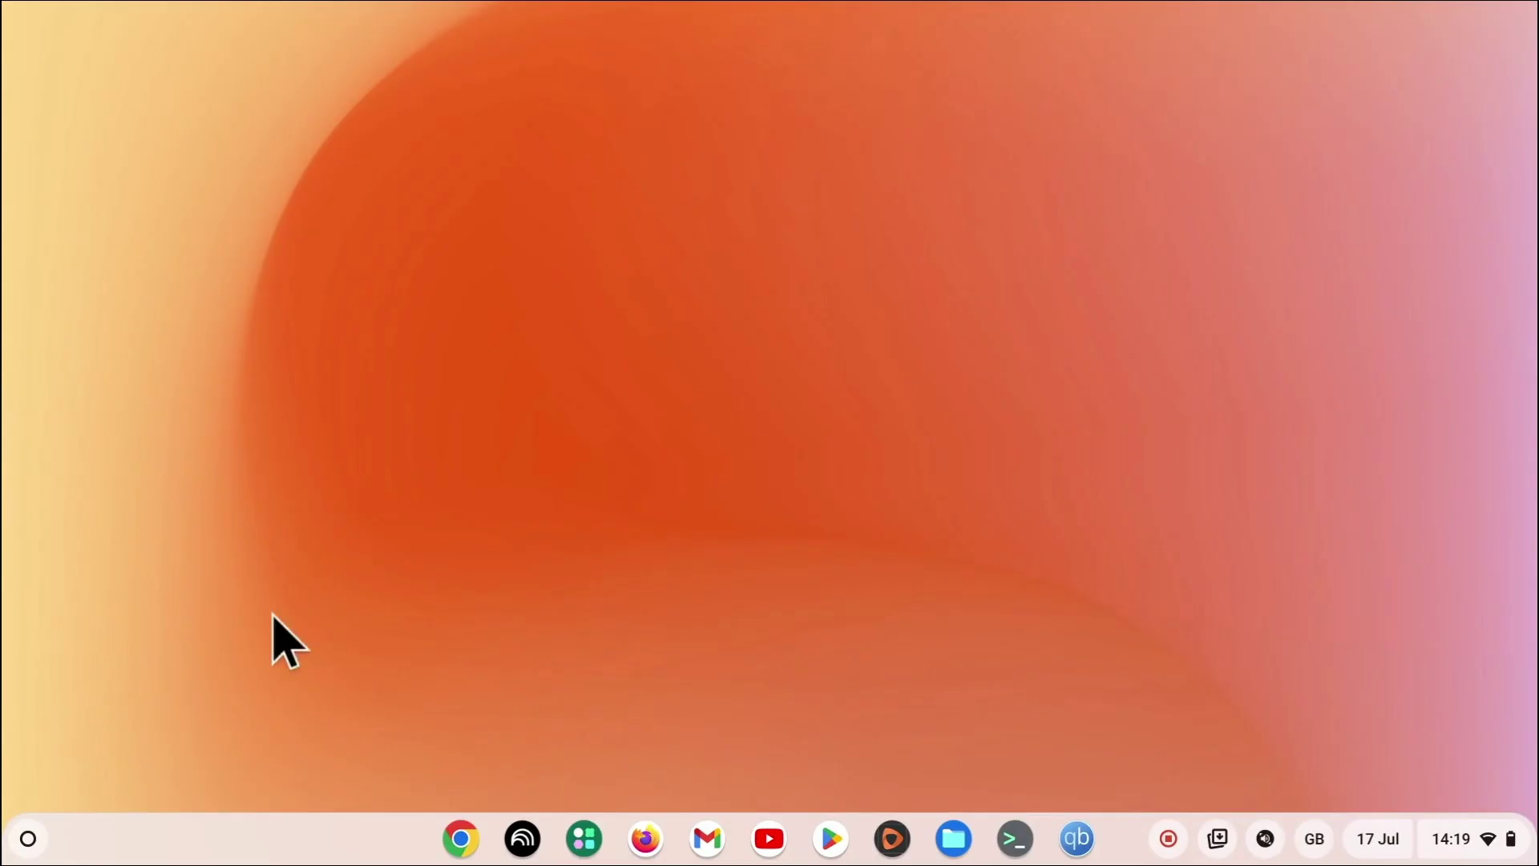
- Launch Google Home from the ChromeOS app launcher
{"action": "left_click", "coordinate": [24, 852]}
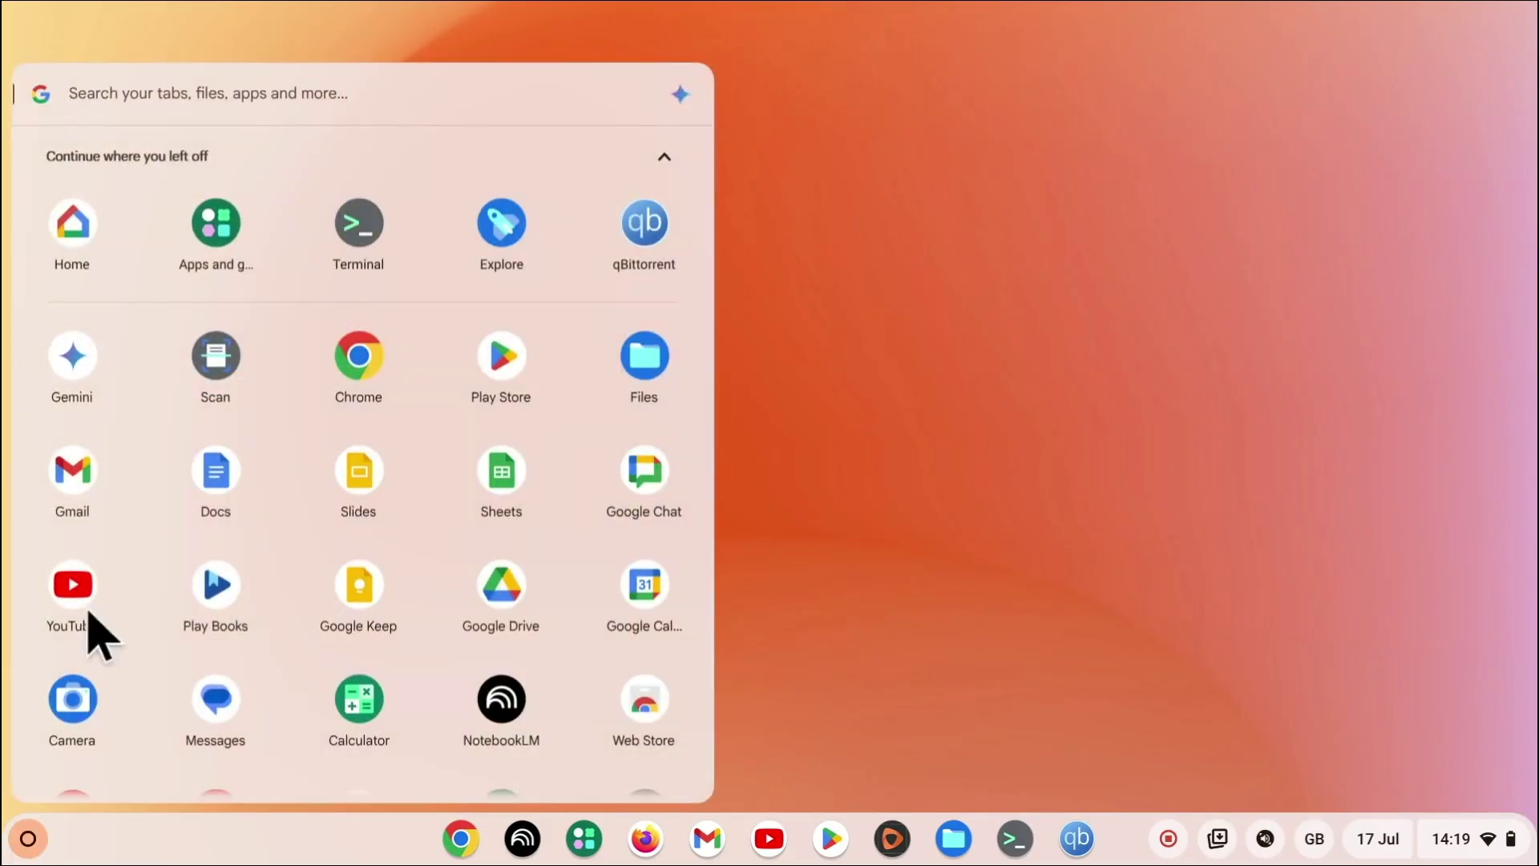
{"action": "left_click", "coordinate": [74, 229]}
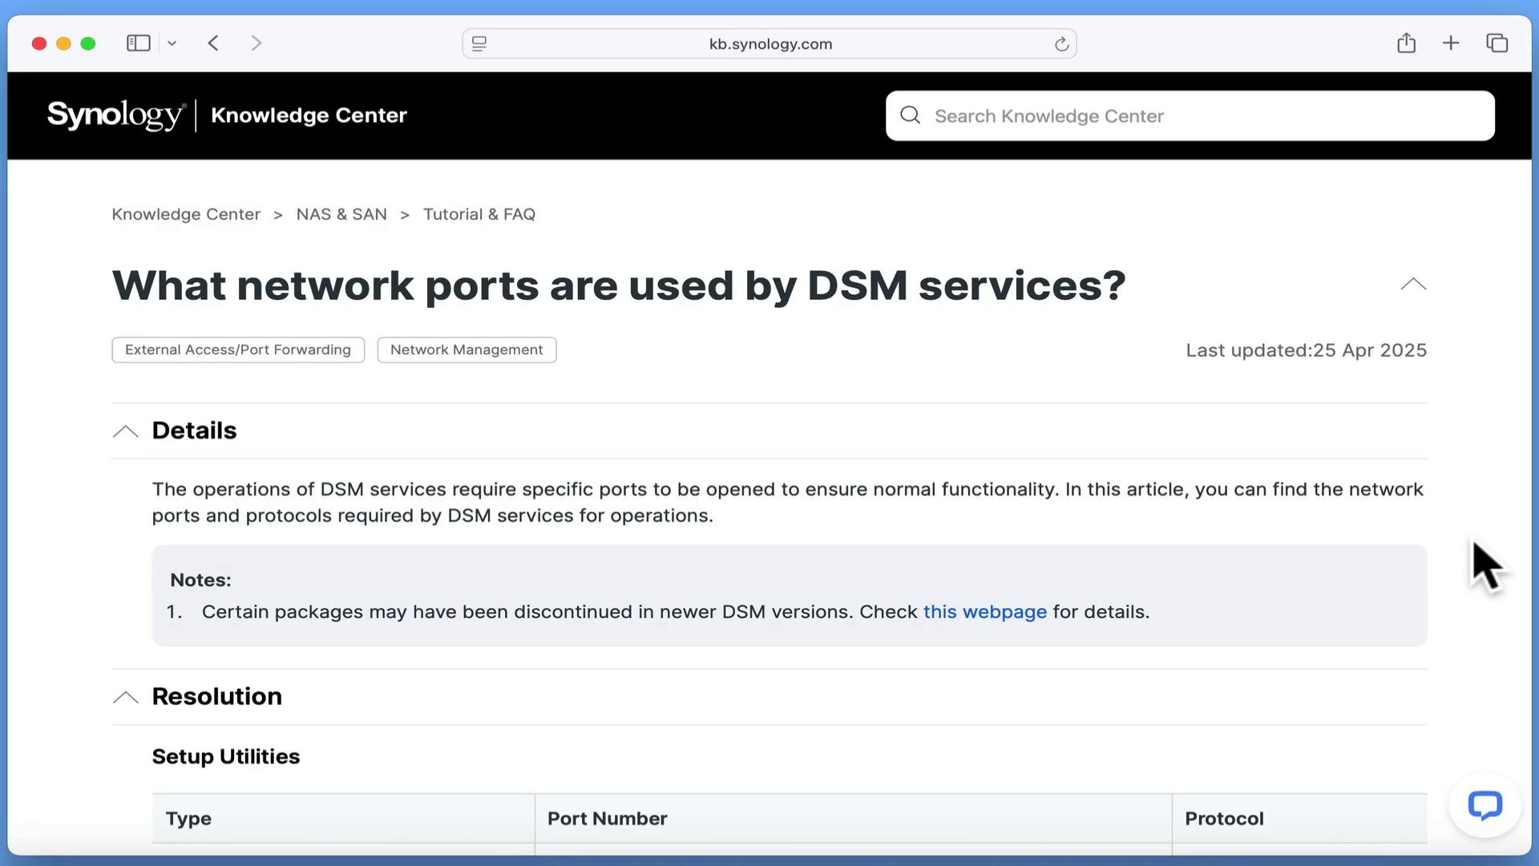
{"action": "scroll", "coordinate": [1486, 565], "scroll_direction": "down", "scroll_amount": 5}
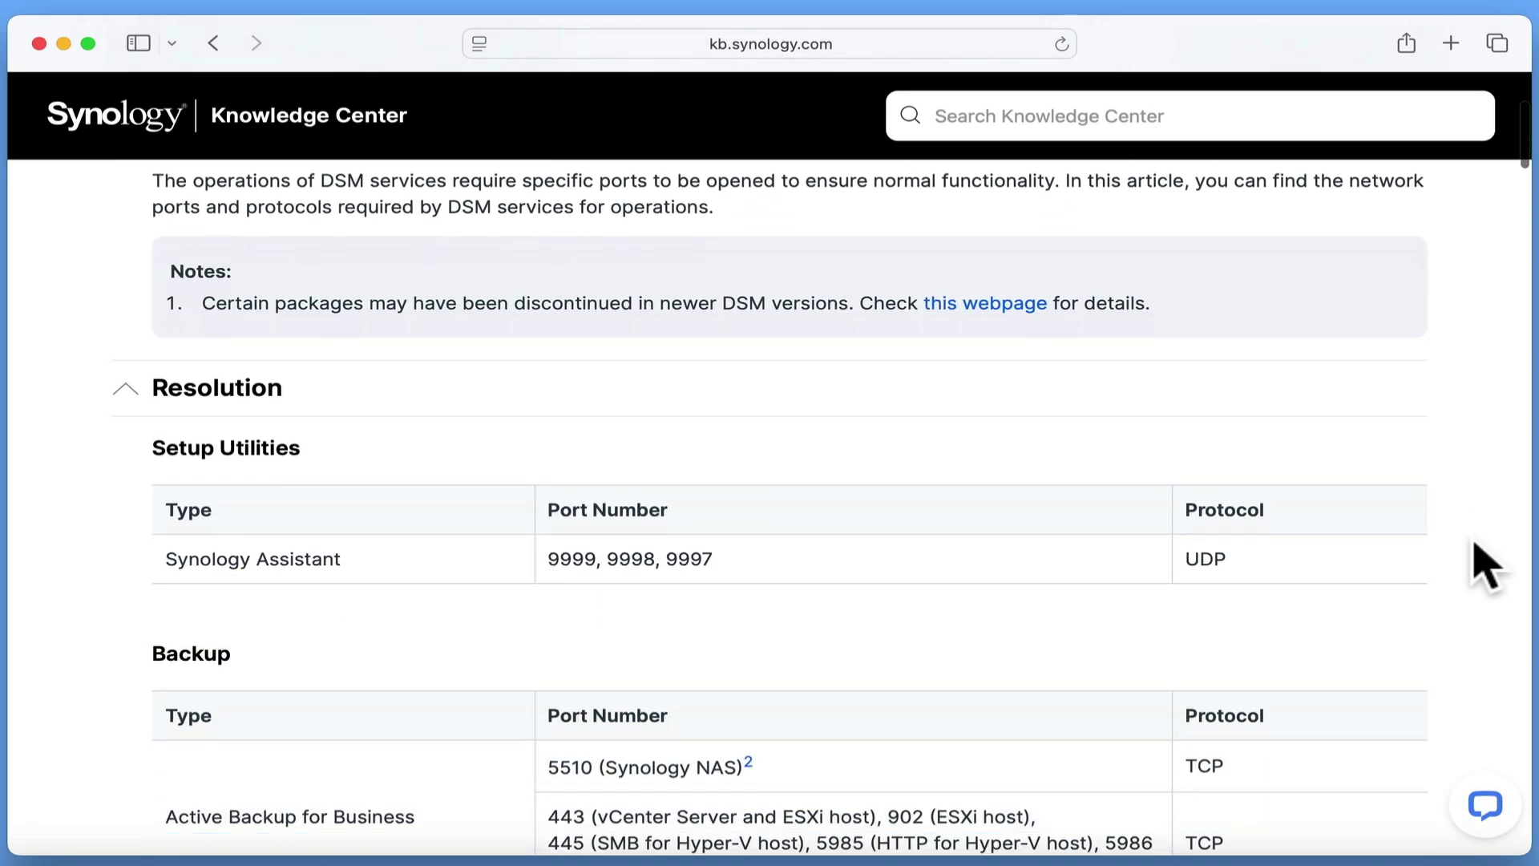
{"action": "scroll", "coordinate": [1485, 565], "scroll_direction": "down", "scroll_amount": 7}
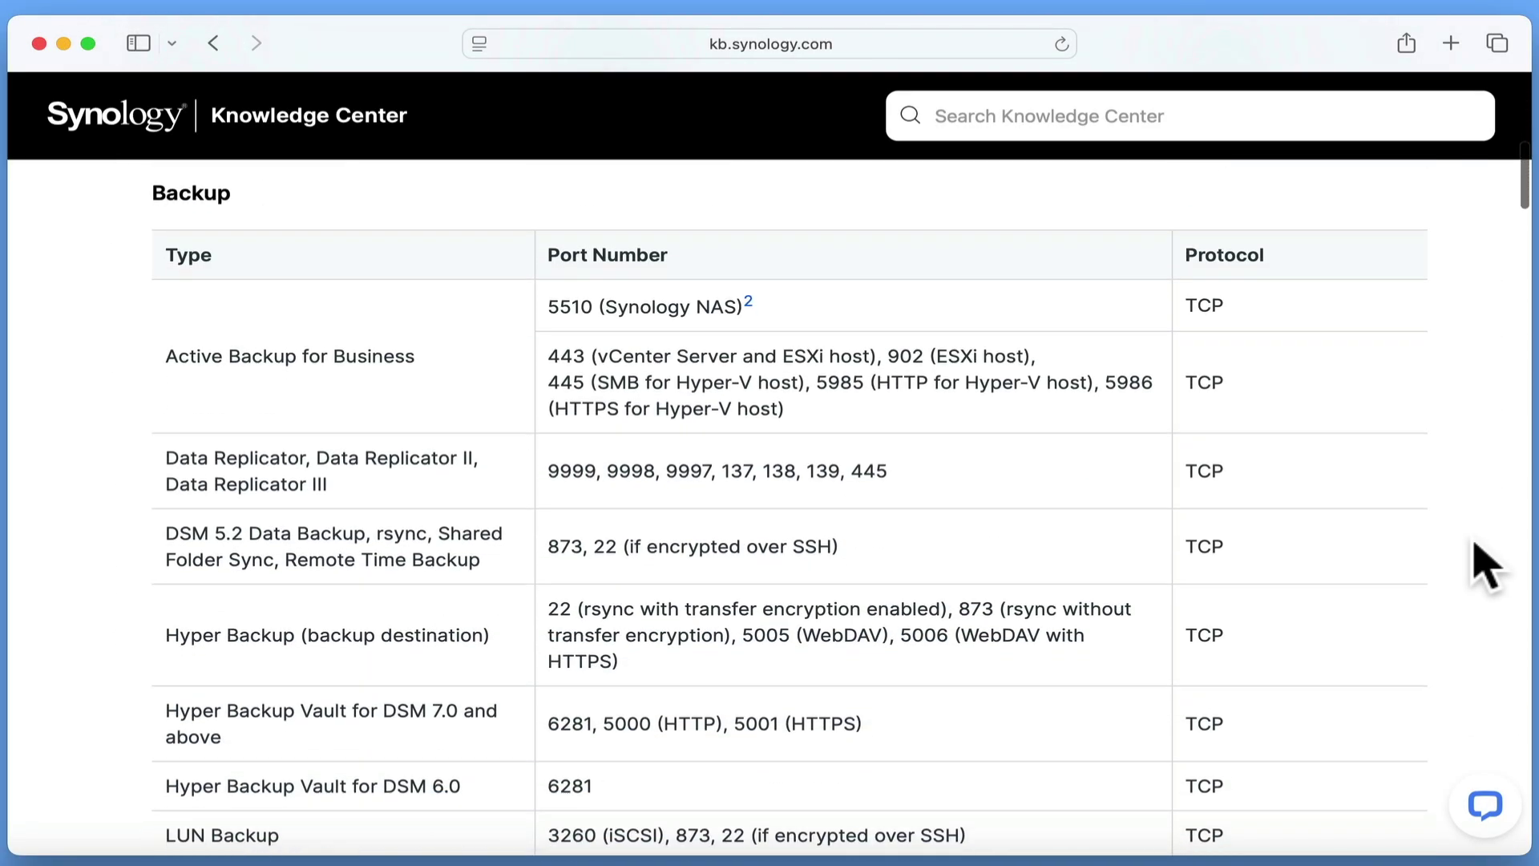
{"action": "scroll", "coordinate": [1486, 565], "scroll_direction": "down", "scroll_amount": 8}
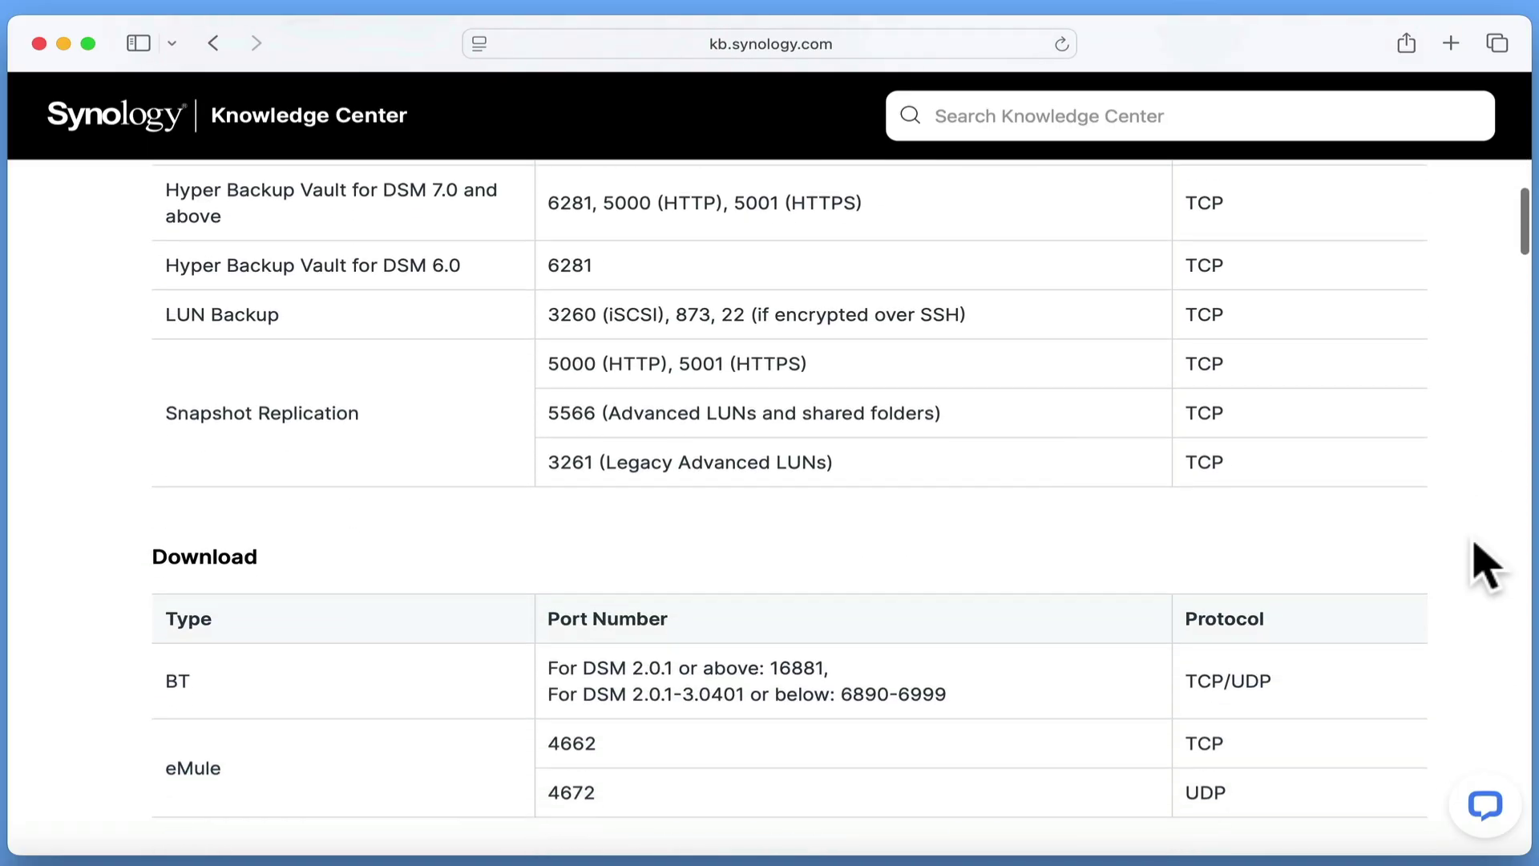
{"action": "scroll", "coordinate": [1485, 565], "scroll_direction": "down", "scroll_amount": 5}
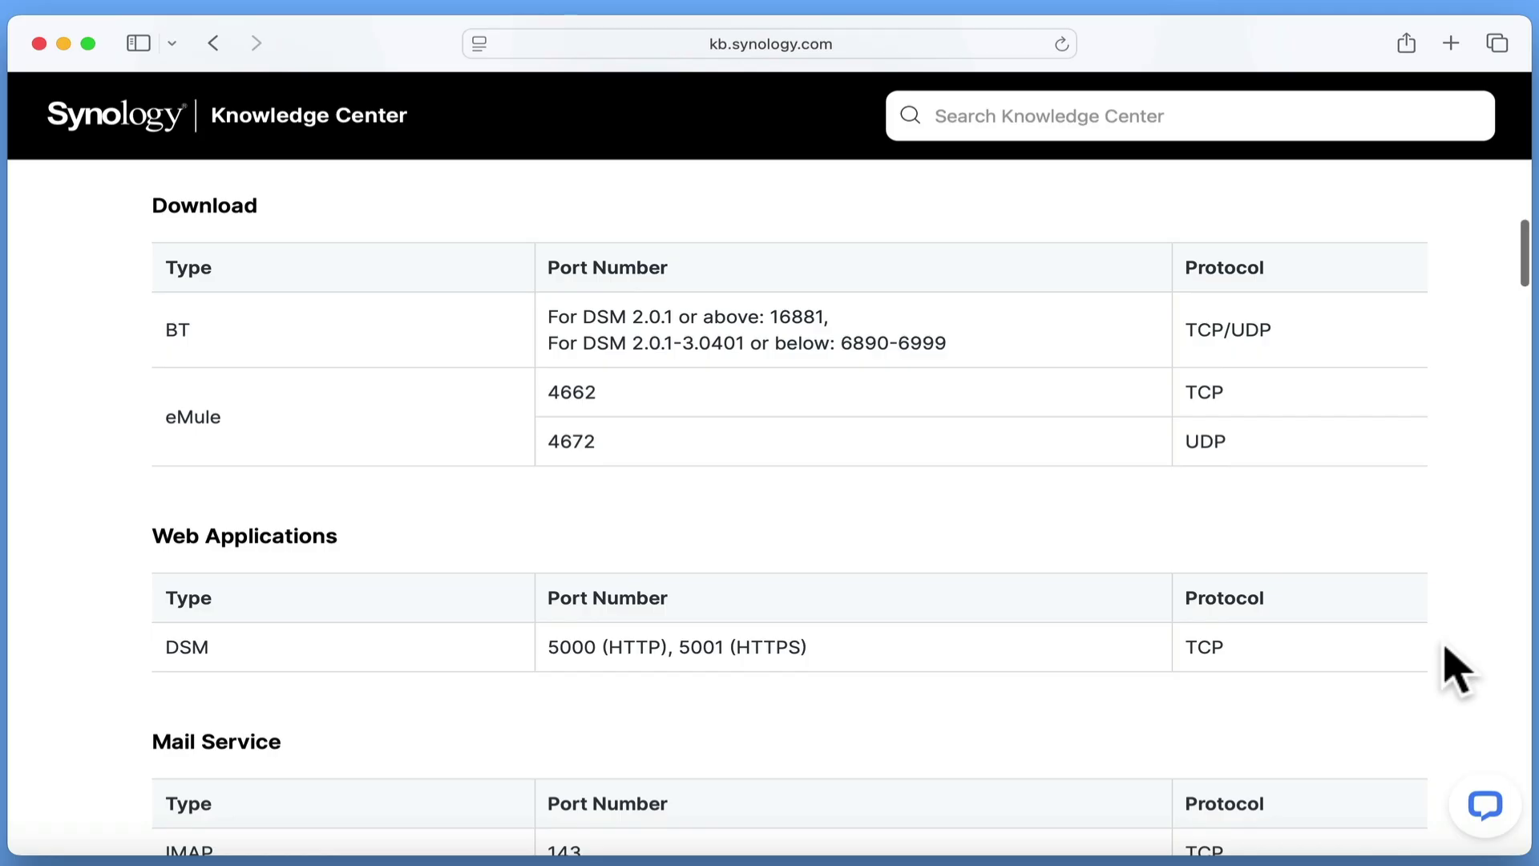
{"action": "scroll", "coordinate": [1457, 670], "scroll_direction": "down", "scroll_amount": 5}
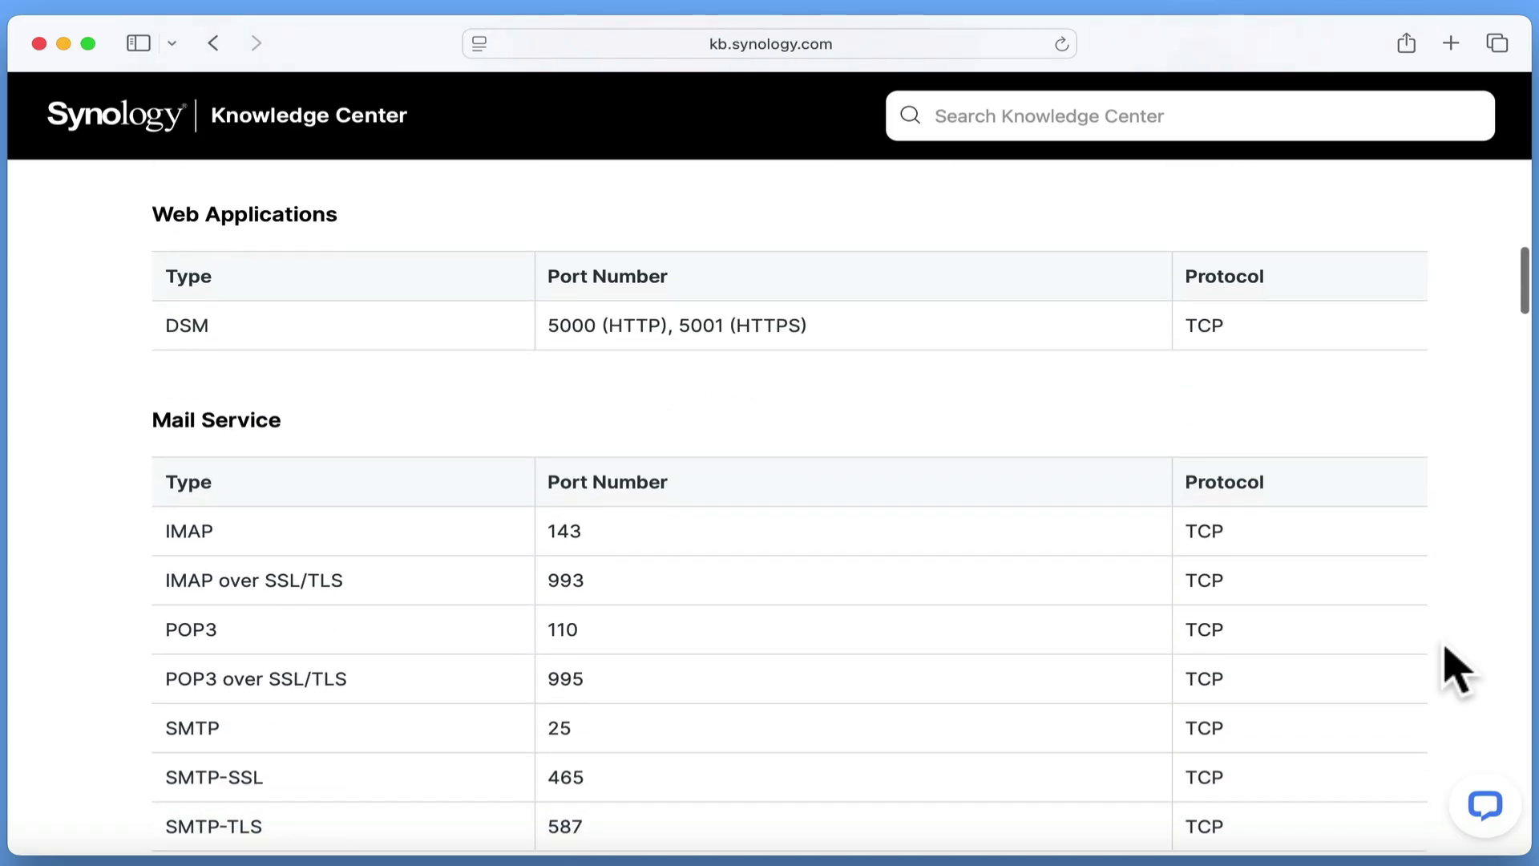
{"action": "scroll", "coordinate": [1457, 671], "scroll_direction": "down", "scroll_amount": 8}
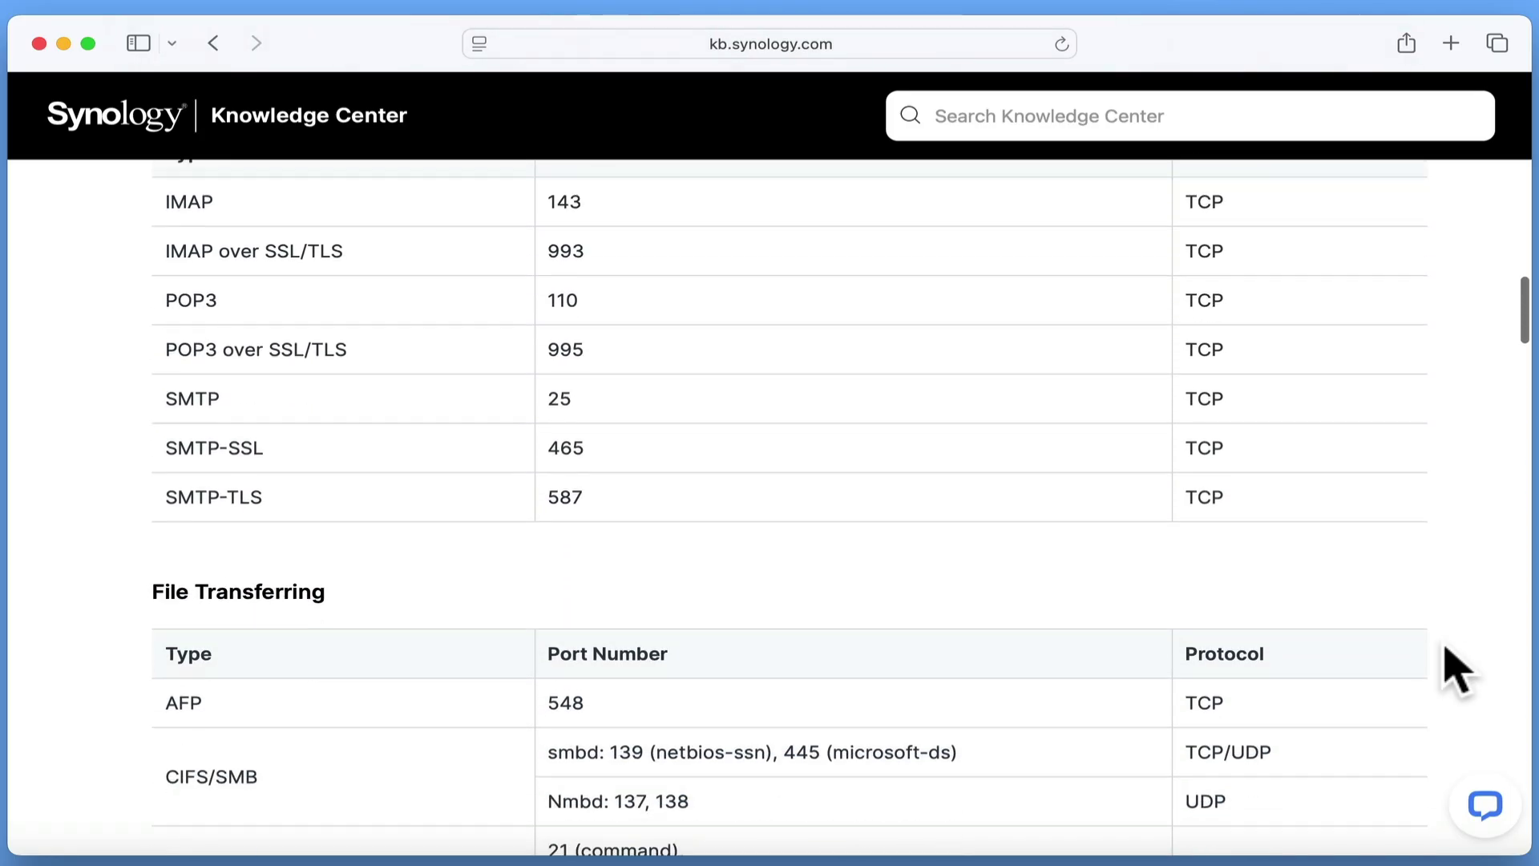
{"action": "scroll", "coordinate": [1457, 671], "scroll_direction": "down", "scroll_amount": 3}
{"action": "scroll", "coordinate": [1458, 670], "scroll_direction": "down", "scroll_amount": 5}
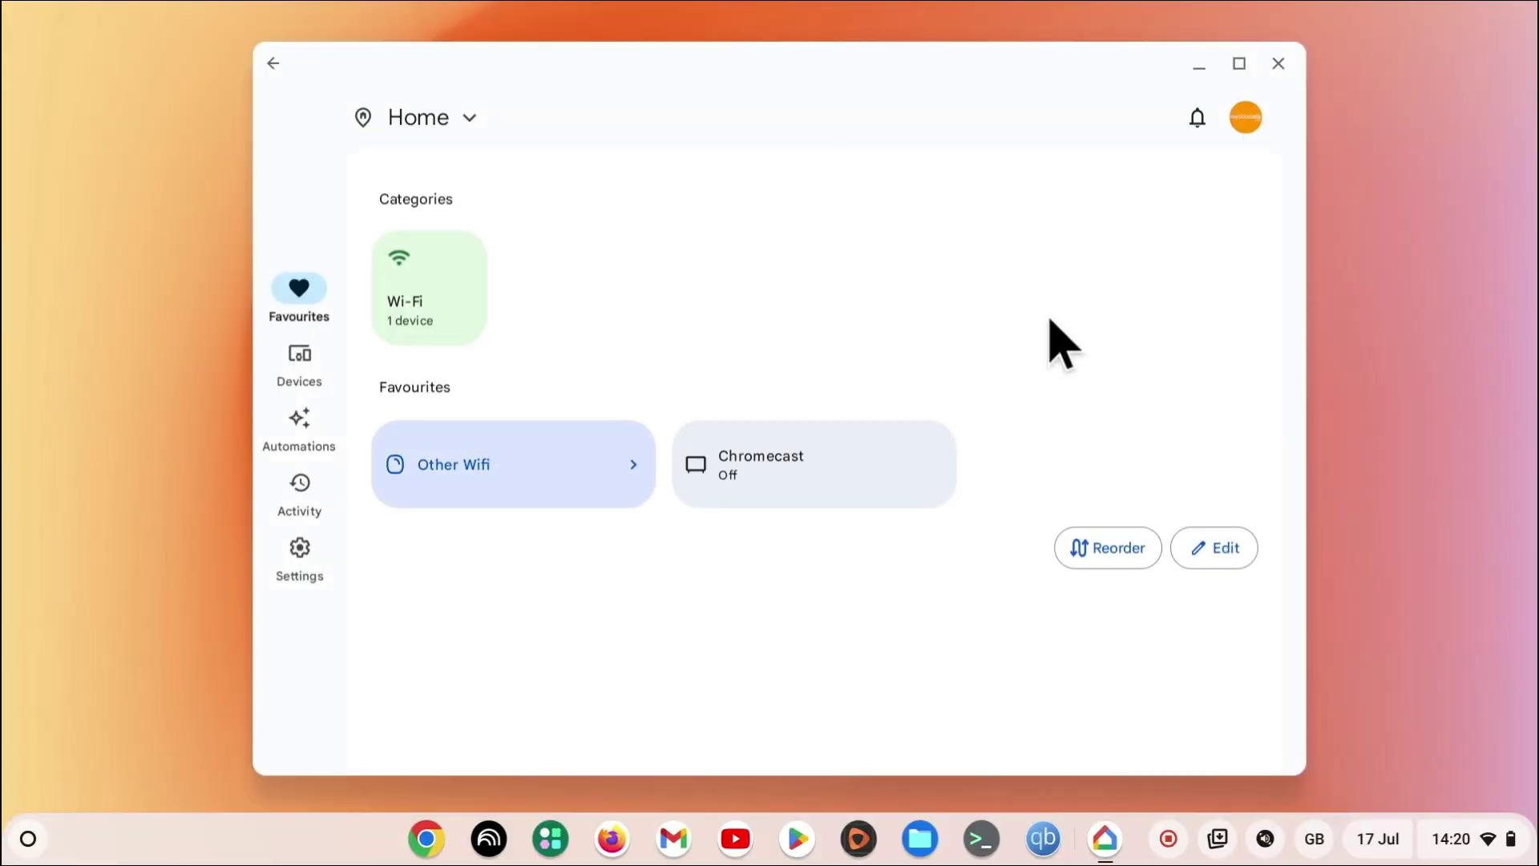
- Go through Wi-Fi, Network settings and Advanced networking to reach Port management
{"action": "left_click", "coordinate": [449, 295]}
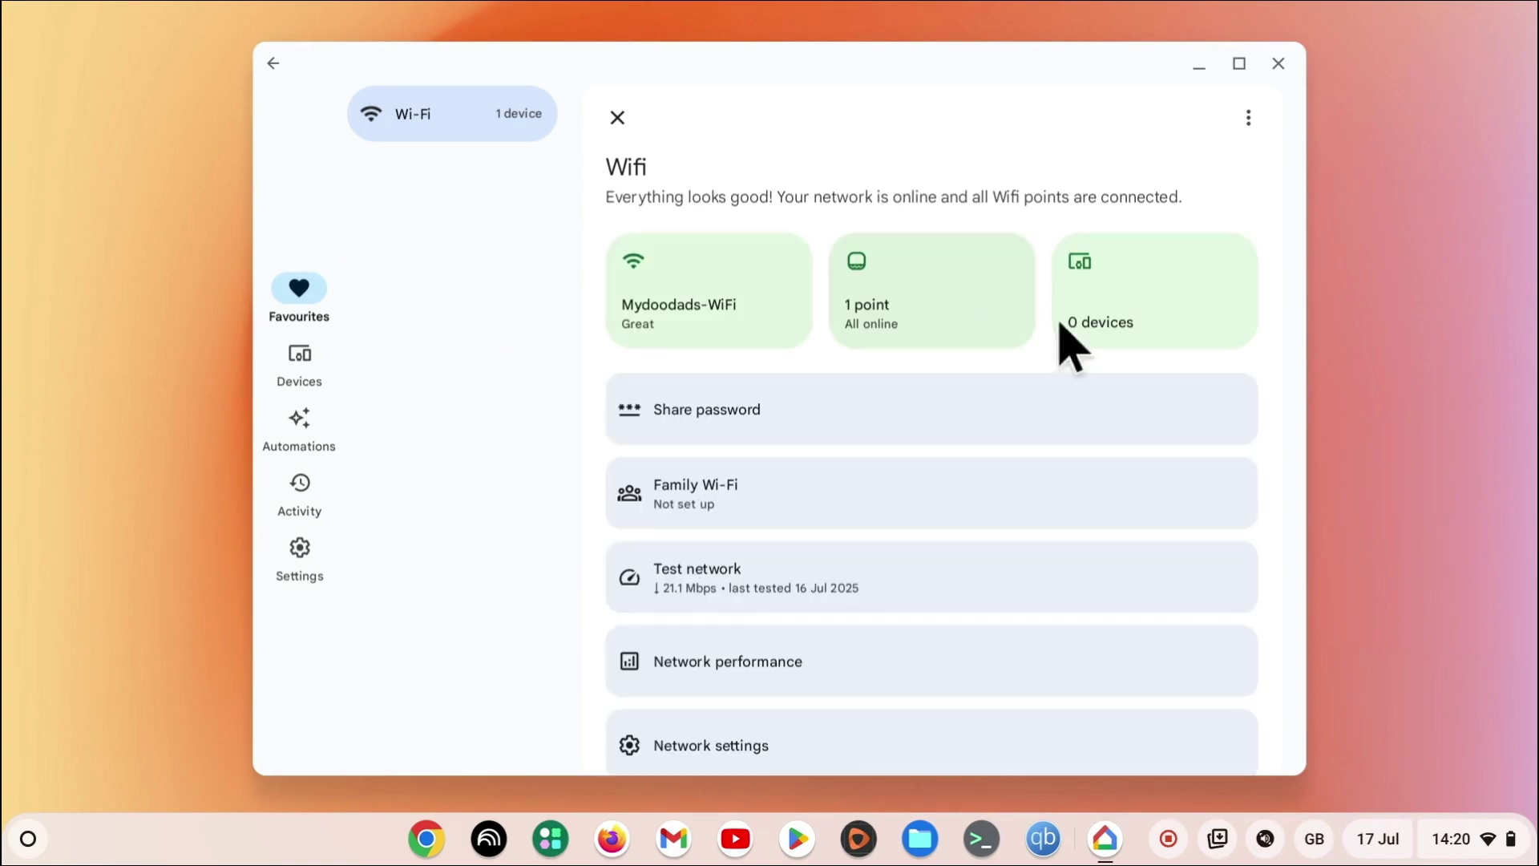
{"action": "left_click", "coordinate": [1103, 756]}
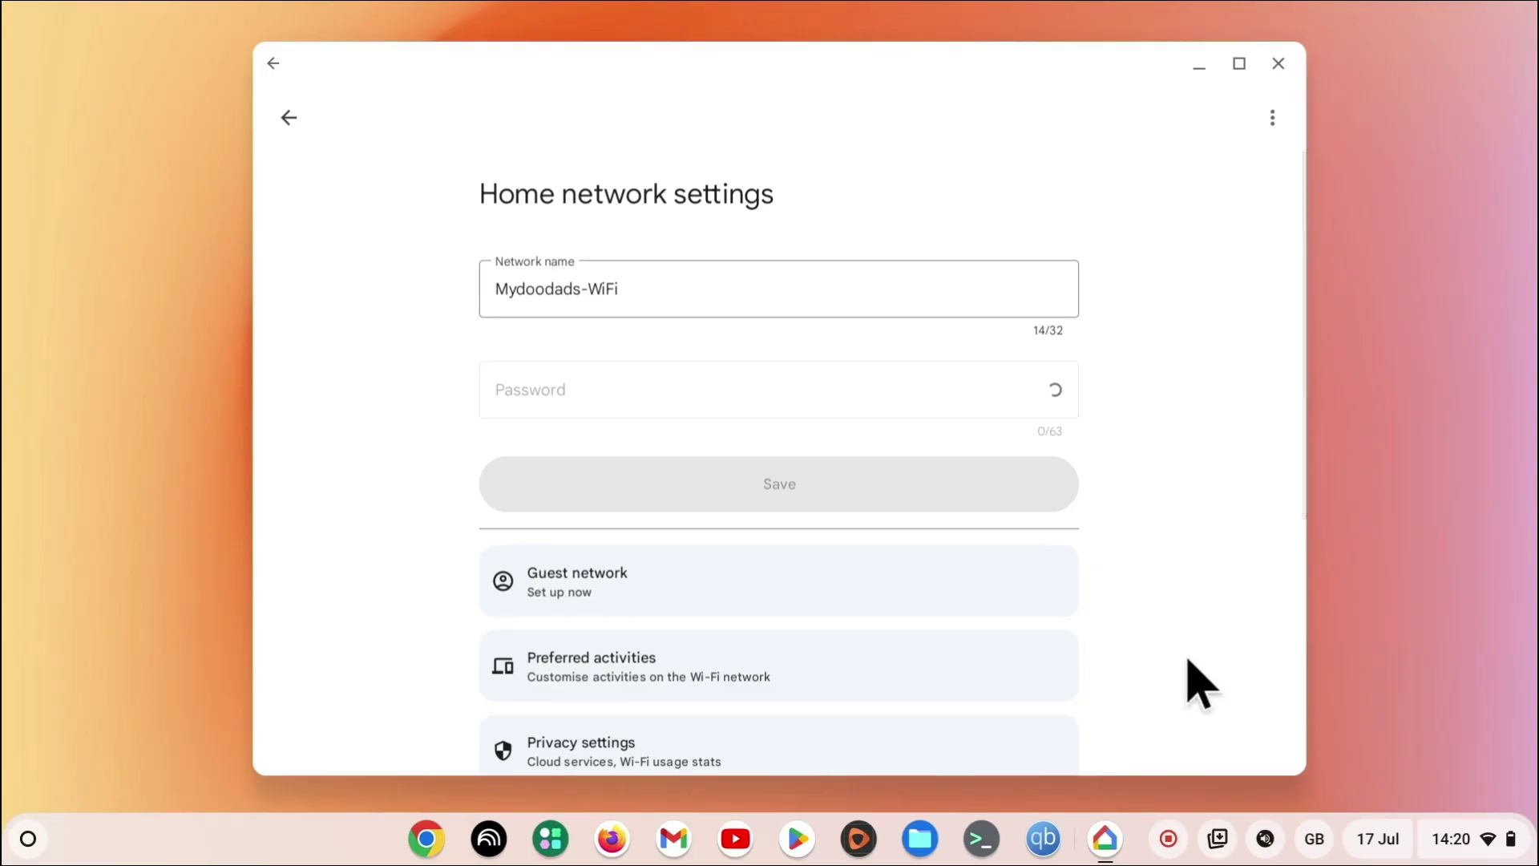
{"action": "scroll", "coordinate": [1194, 681], "scroll_direction": "down", "scroll_amount": 3}
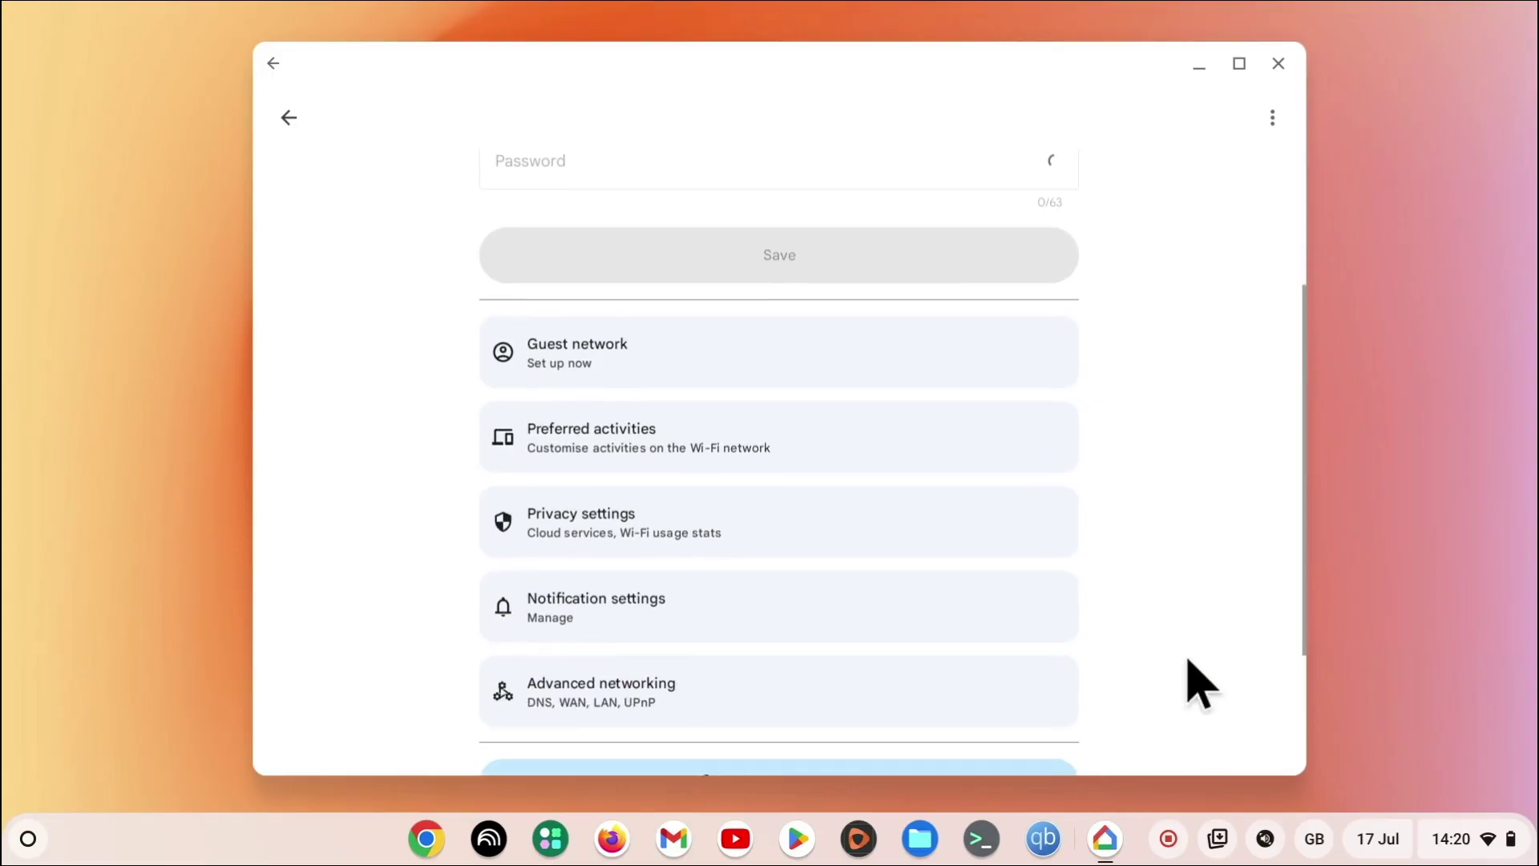
{"action": "left_click", "coordinate": [781, 694]}
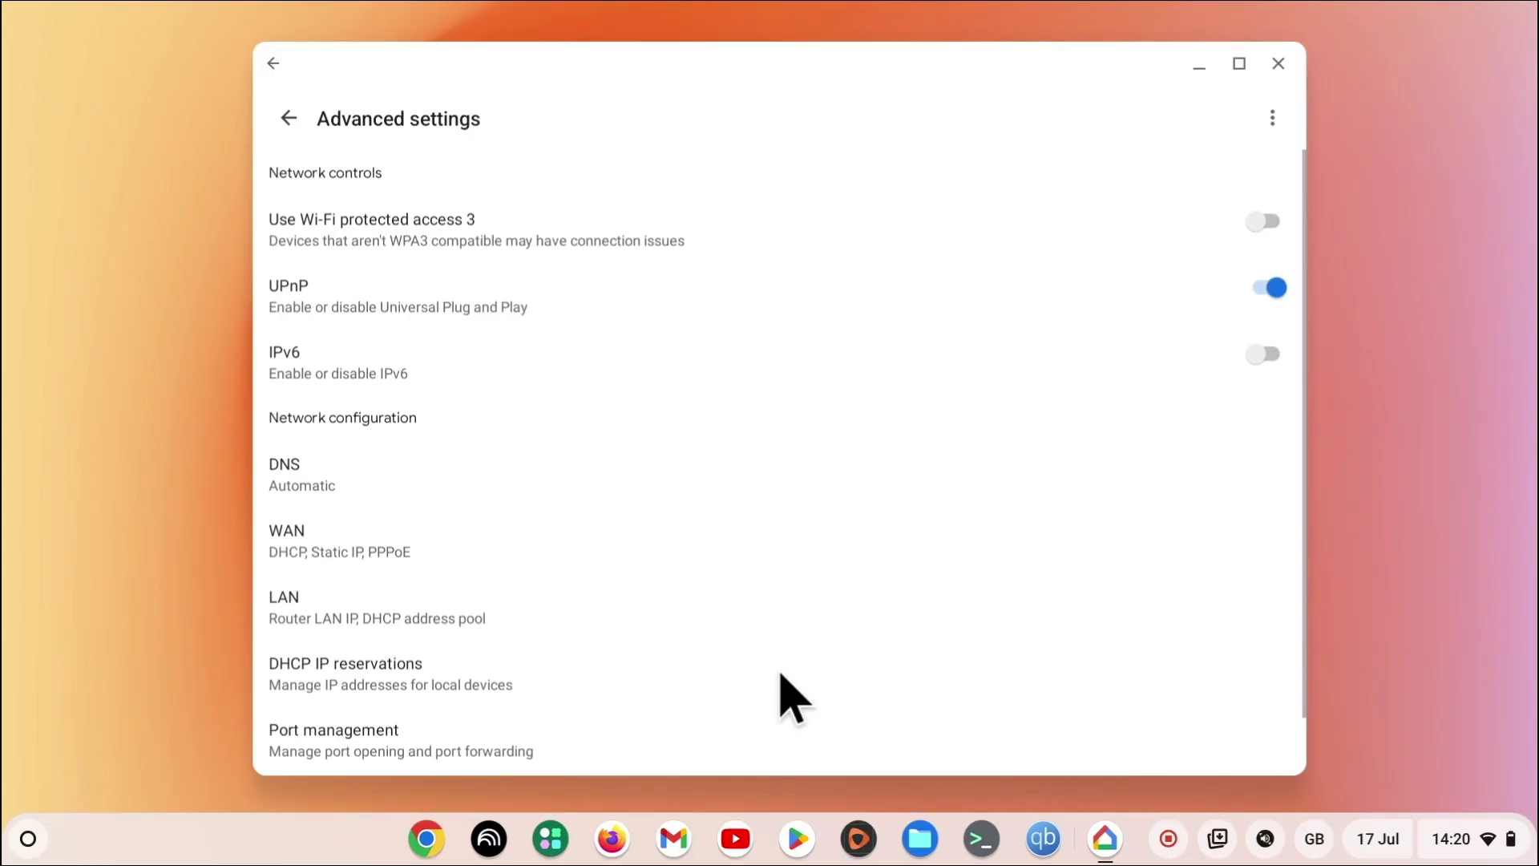
{"action": "scroll", "coordinate": [789, 698], "scroll_direction": "down", "scroll_amount": 2}
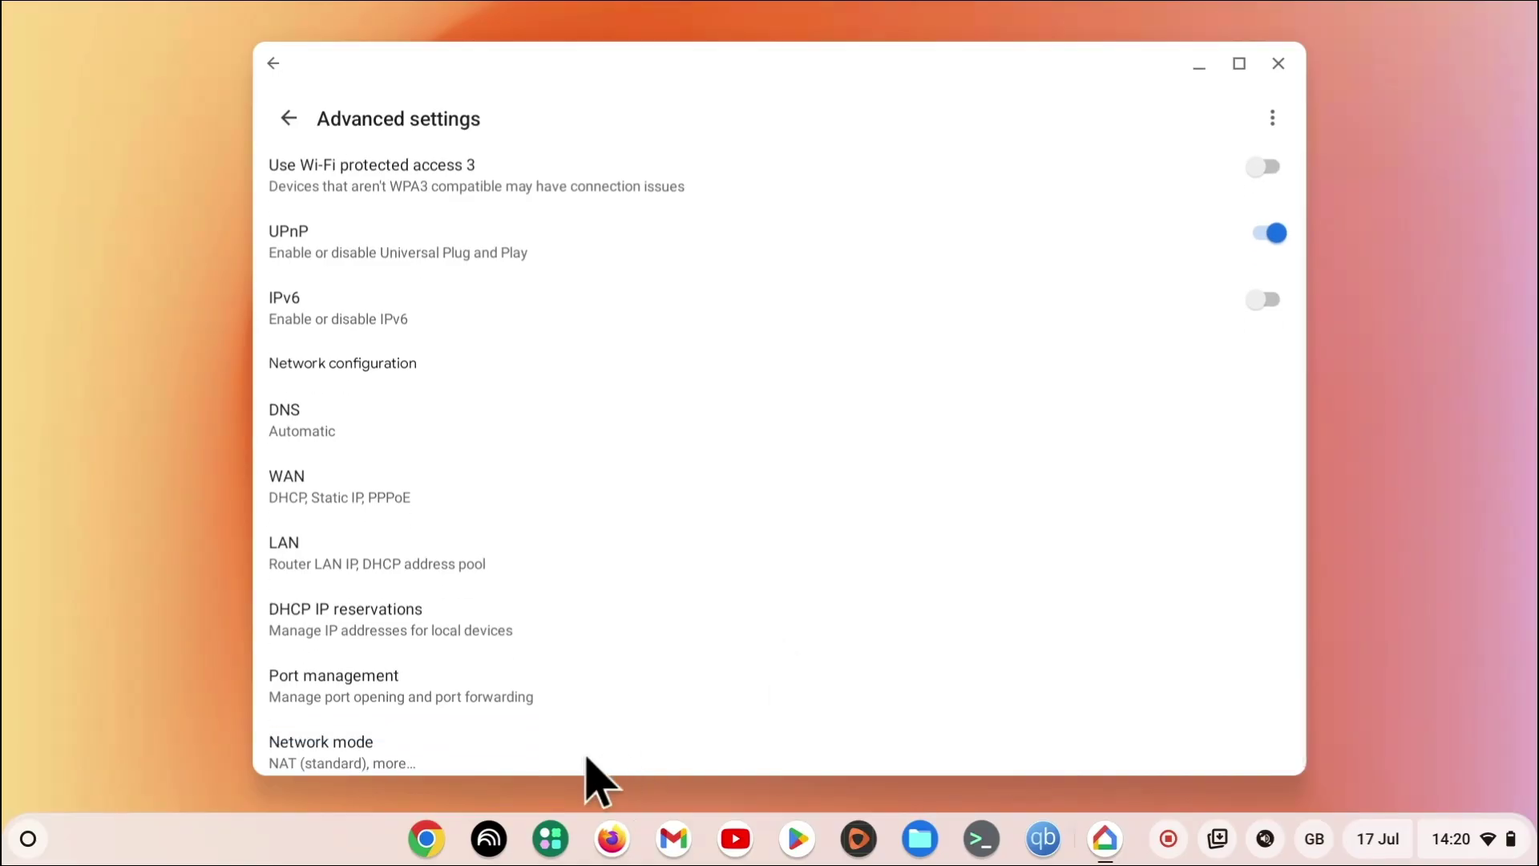
{"action": "left_click", "coordinate": [476, 694]}
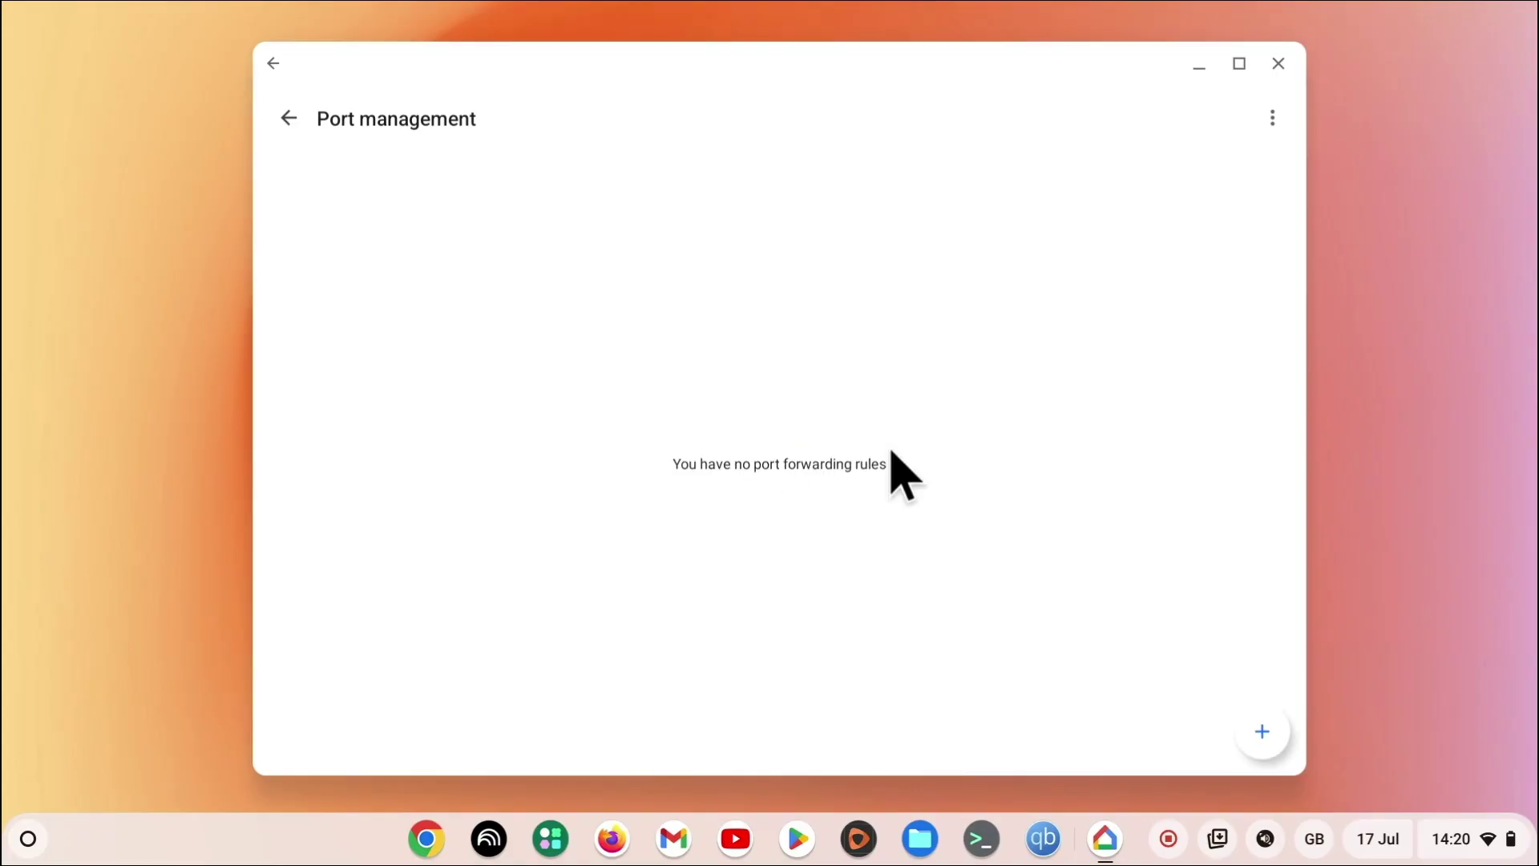
- Start a new port-forwarding rule for the Synology NAS at 192.168.86.2
{"action": "left_click", "coordinate": [1263, 731]}
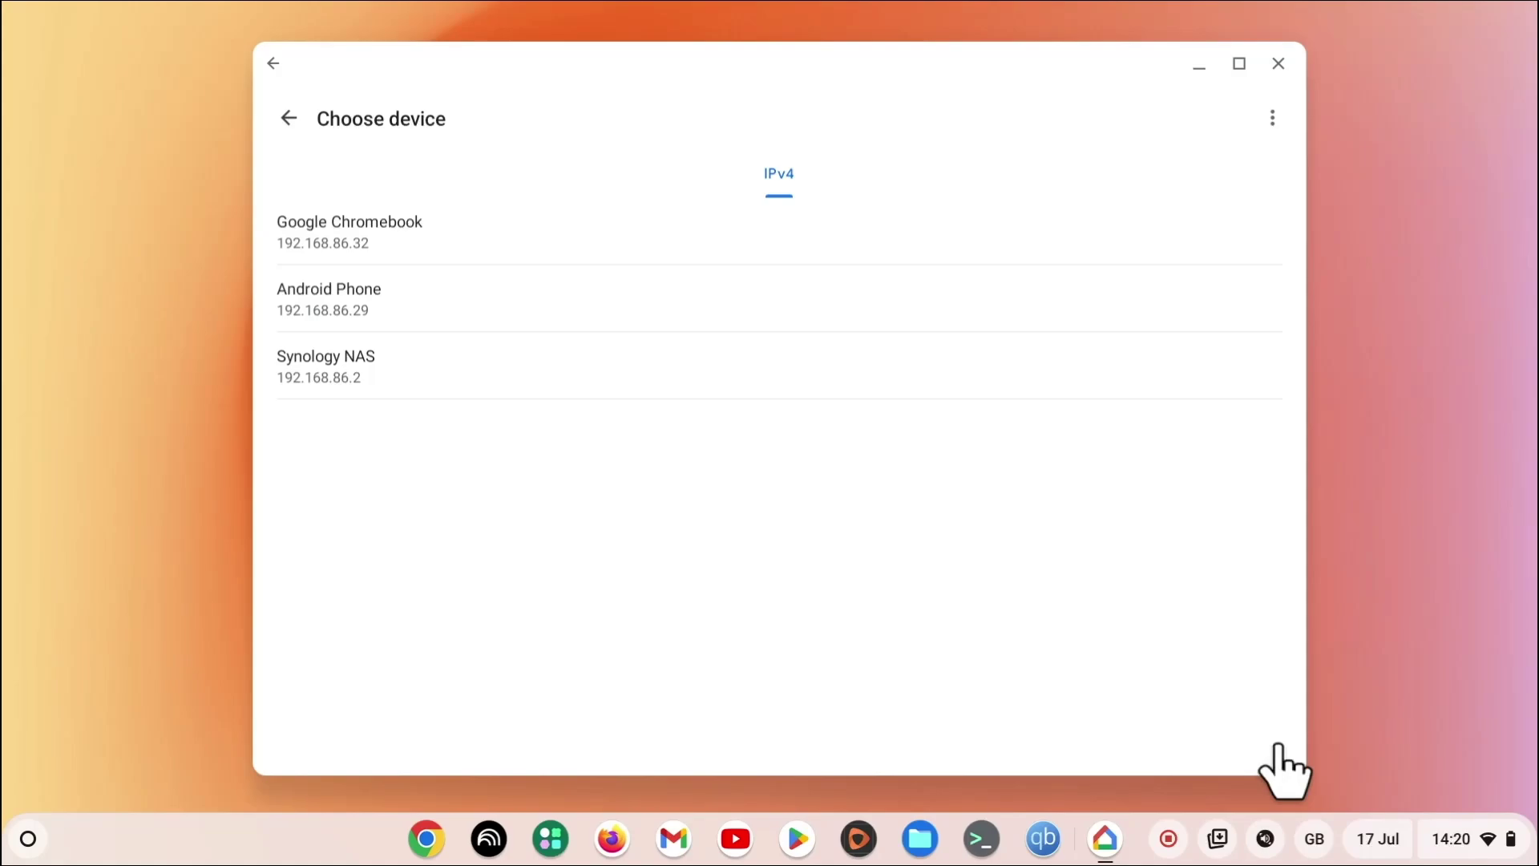
{"action": "left_click", "coordinate": [411, 367]}
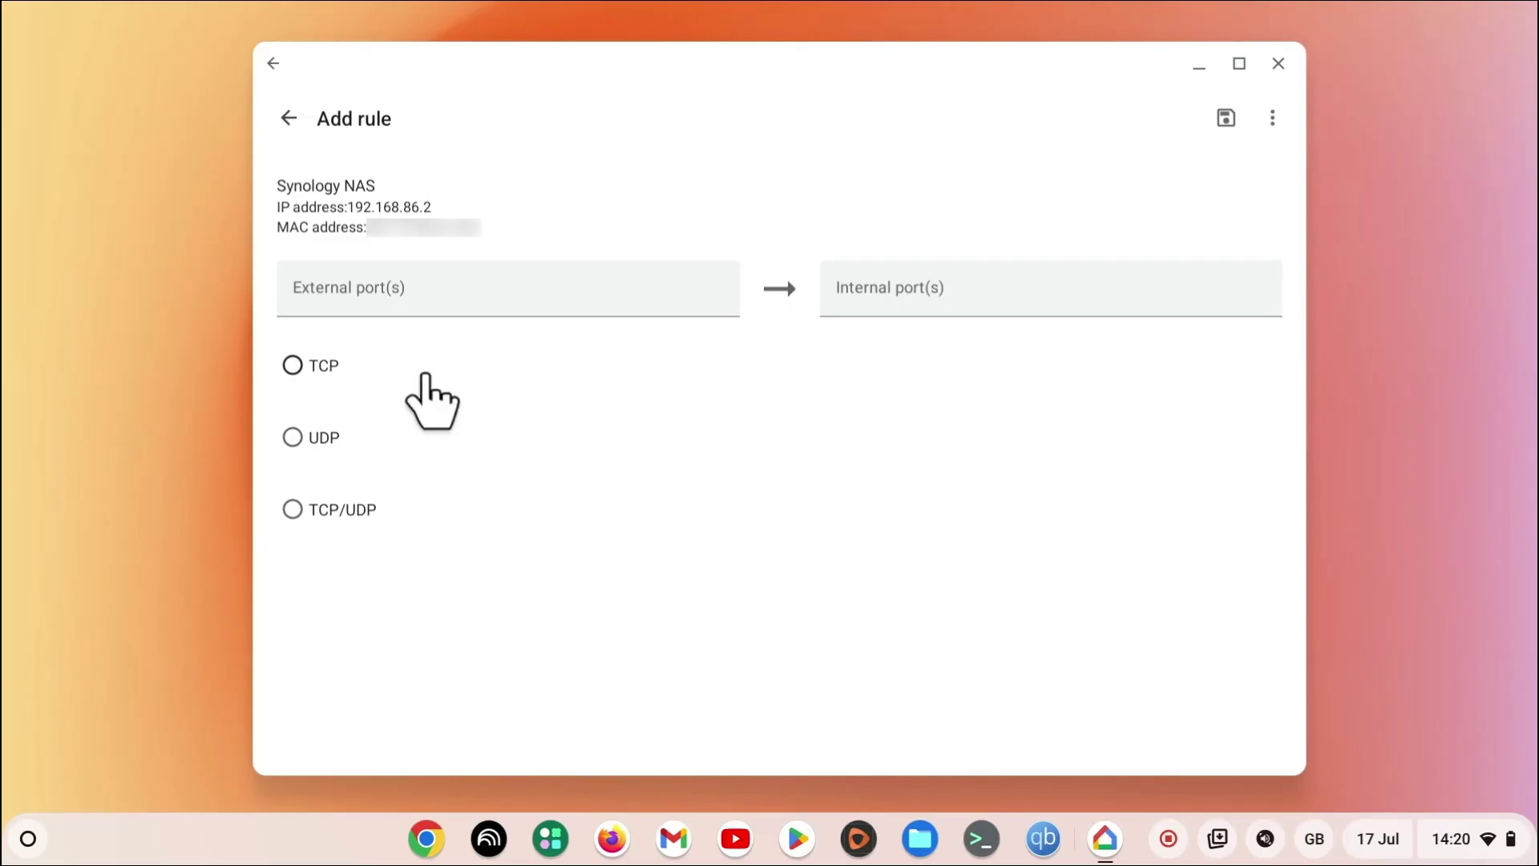
- Save a UDP rule forwarding external port 1900 to internal port 1900 on the NAS
{"action": "left_click", "coordinate": [336, 465]}
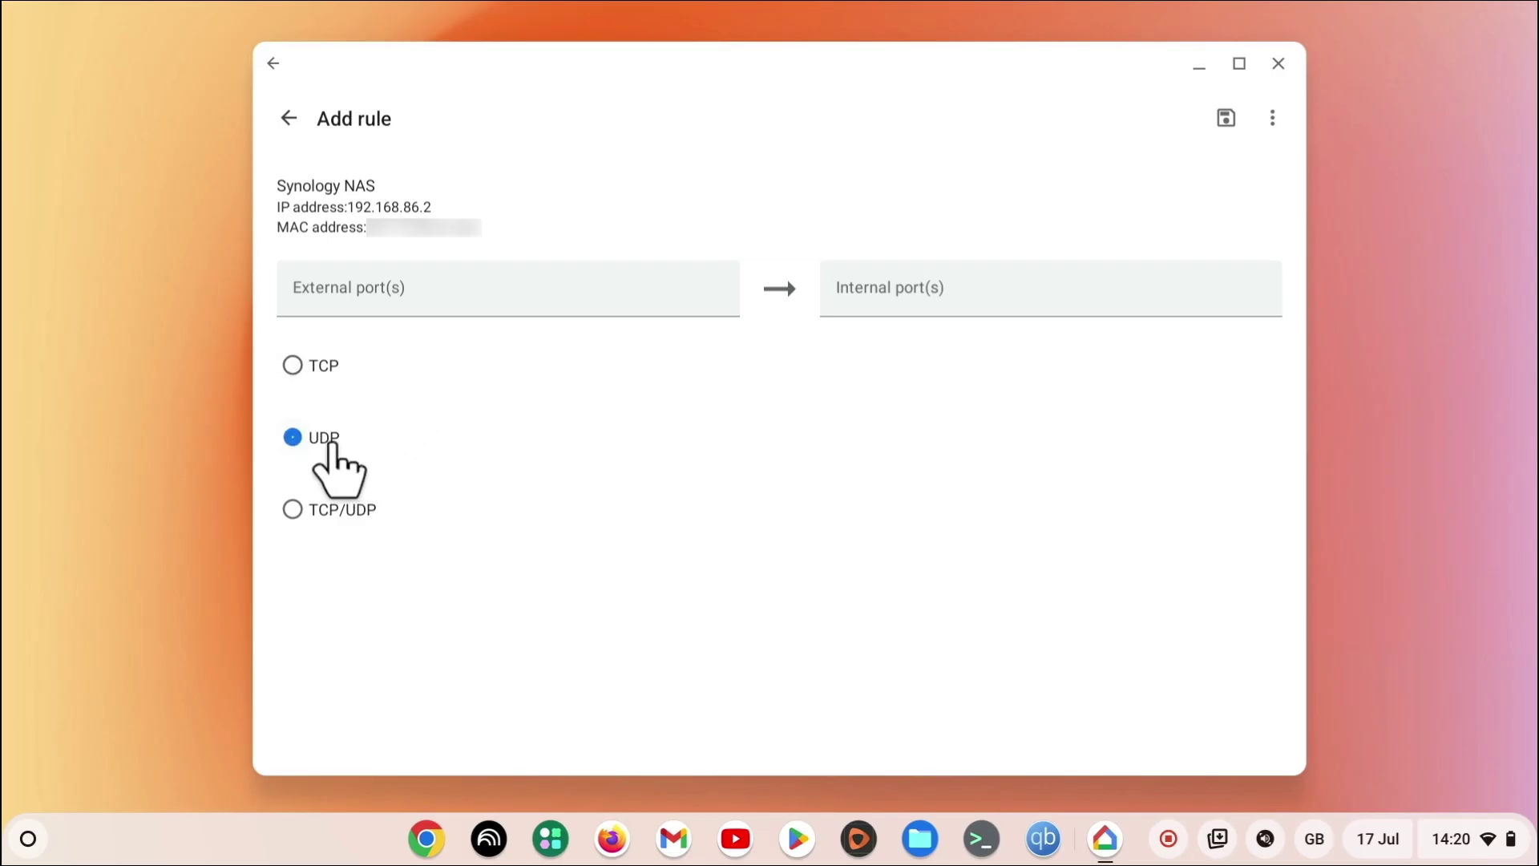
{"action": "left_click", "coordinate": [498, 296]}
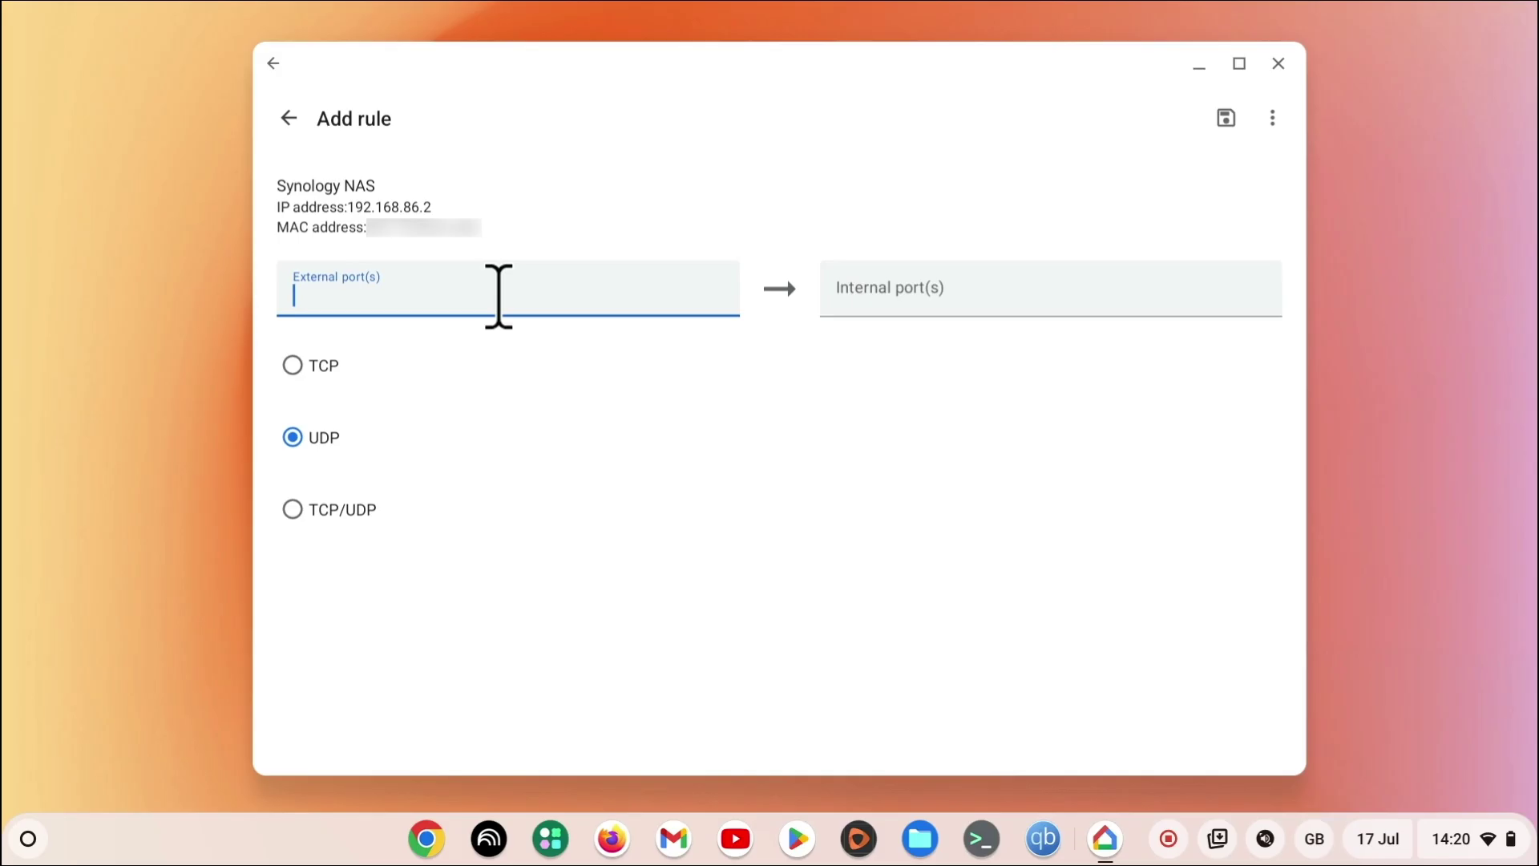
{"action": "type", "text": "1900"}
{"action": "key", "text": "Tab"}
{"action": "type", "text": "1900"}
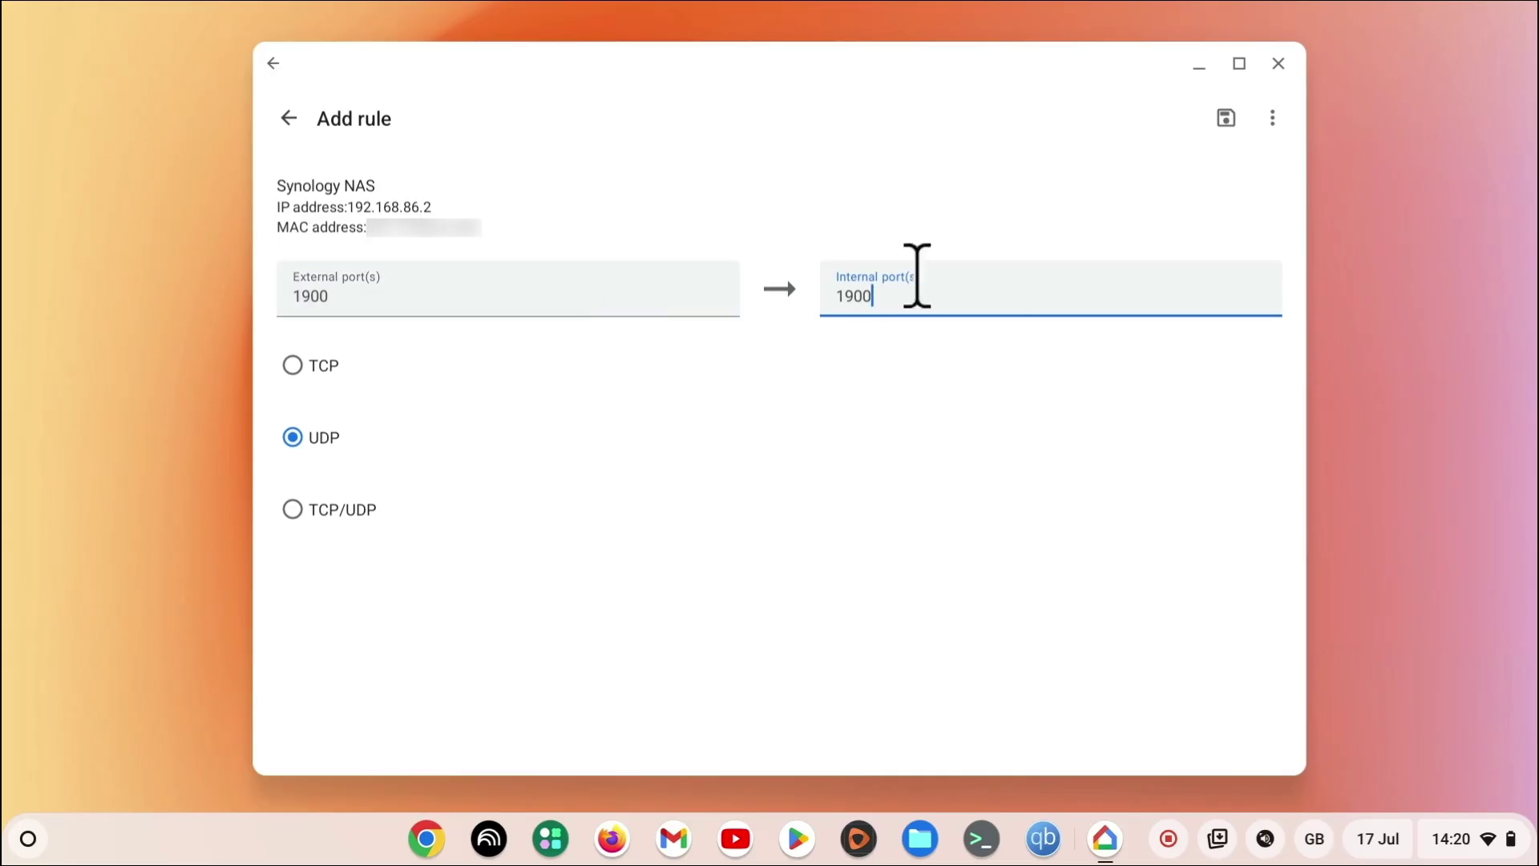
{"action": "left_click", "coordinate": [1227, 118]}
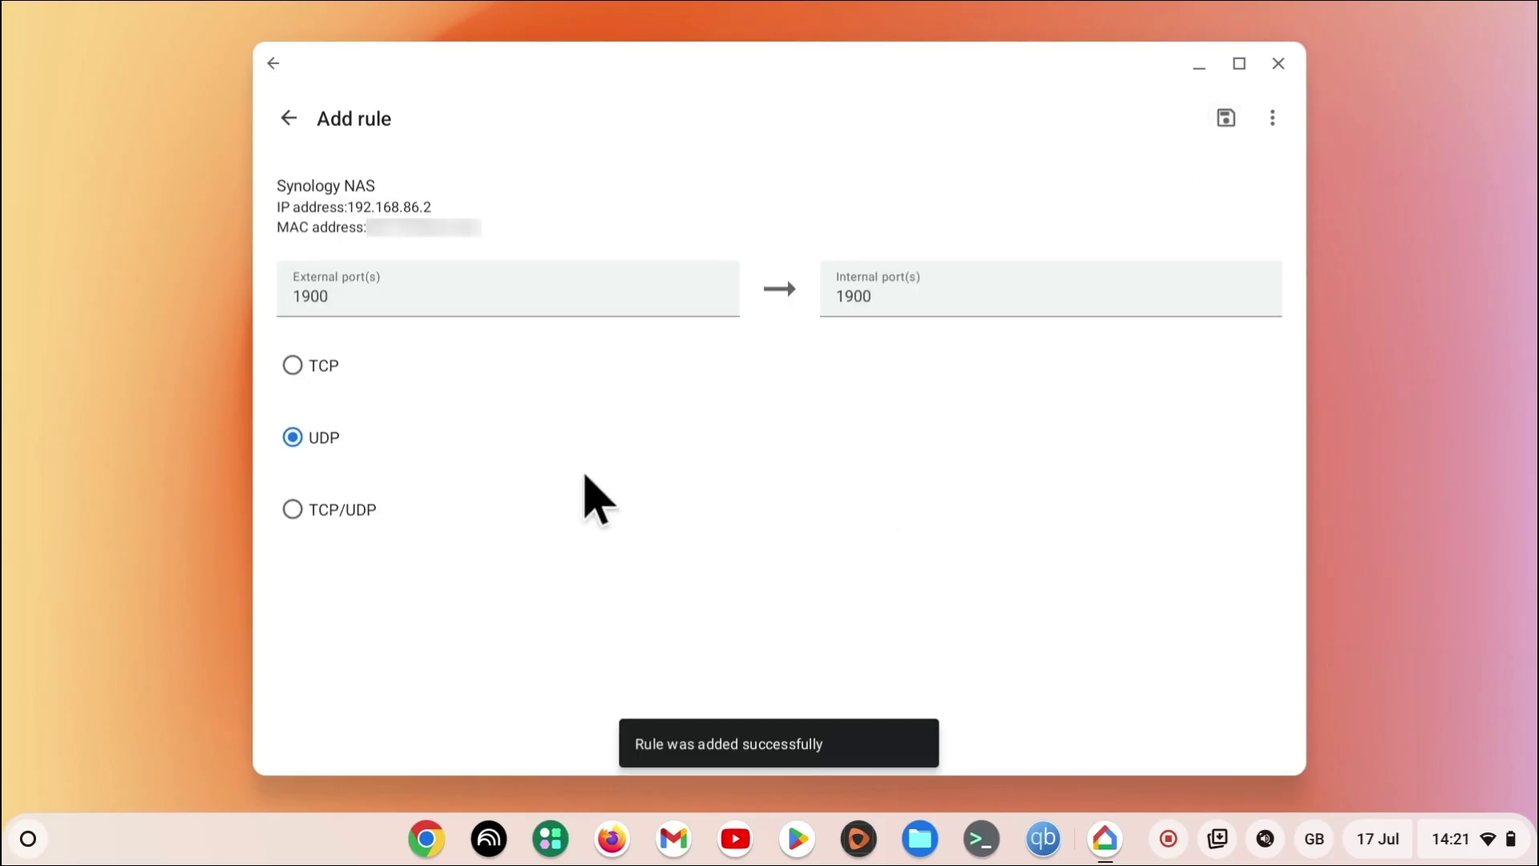
- Save a TCP rule forwarding port 5001 to 5001, then return to the Port management list
{"action": "left_click", "coordinate": [293, 366]}
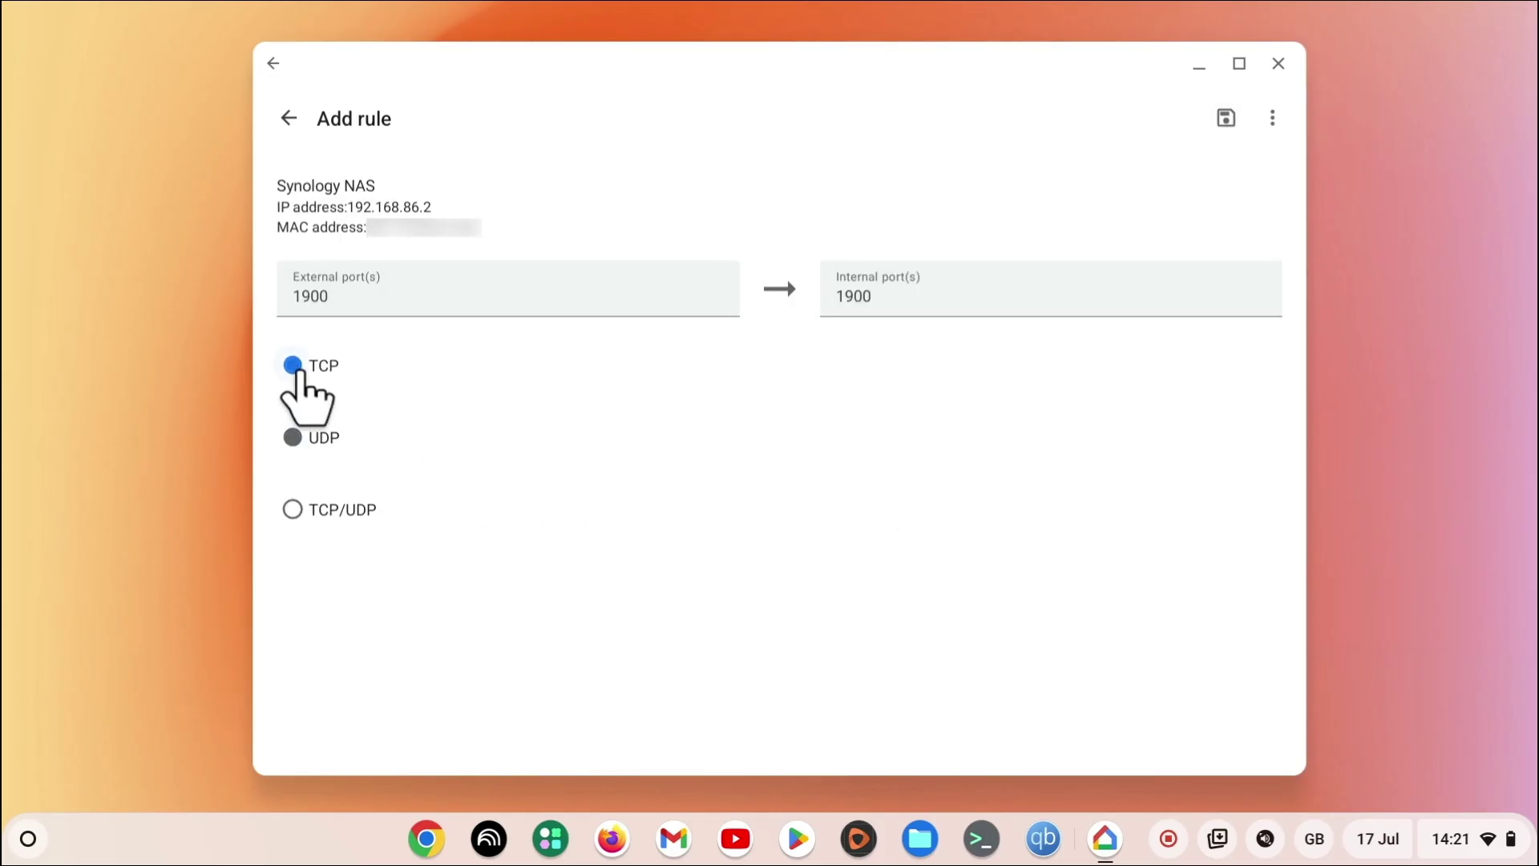
{"action": "left_click", "coordinate": [406, 299]}
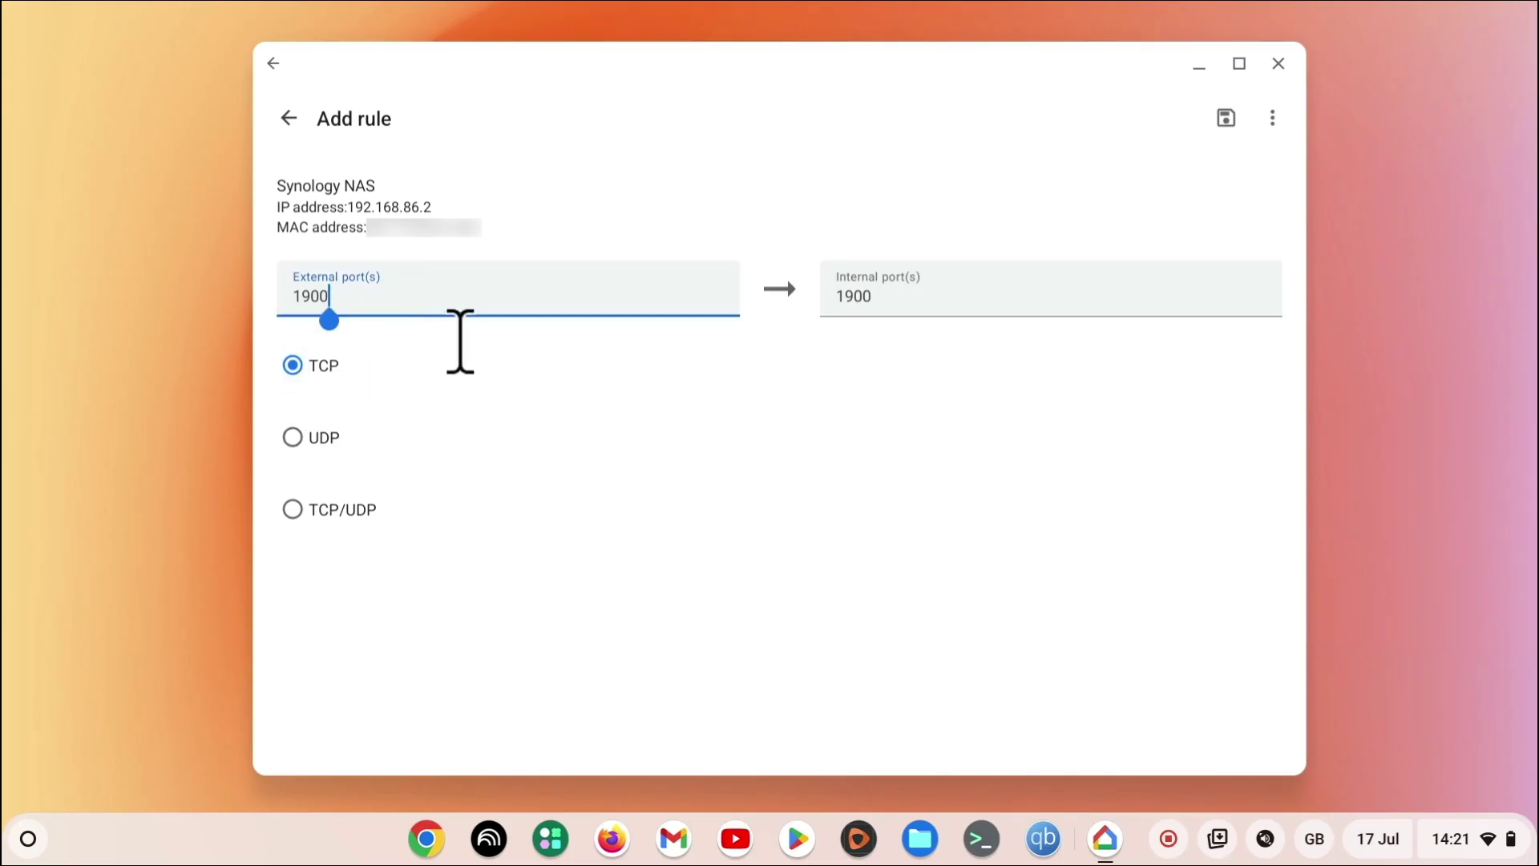
{"action": "key", "text": "BackSpace"}
{"action": "key", "text": "BackSpace"}
{"action": "key", "text": "BackSpace"}
{"action": "key", "text": "BackSpace"}
{"action": "type", "text": "5001"}
{"action": "key", "text": "Tab"}
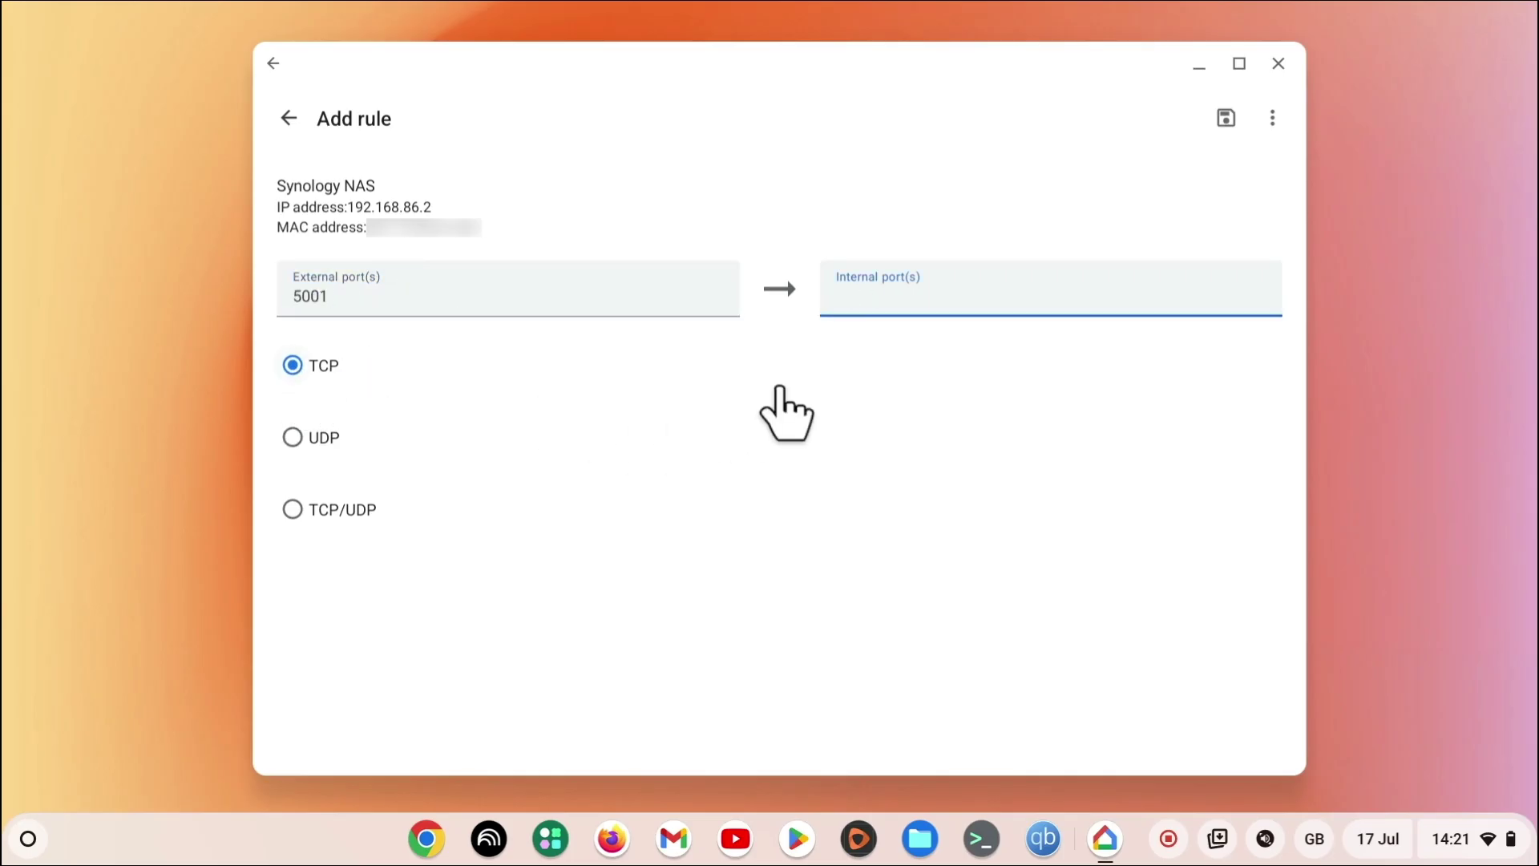
{"action": "type", "text": "5001"}
{"action": "left_click", "coordinate": [1226, 119]}
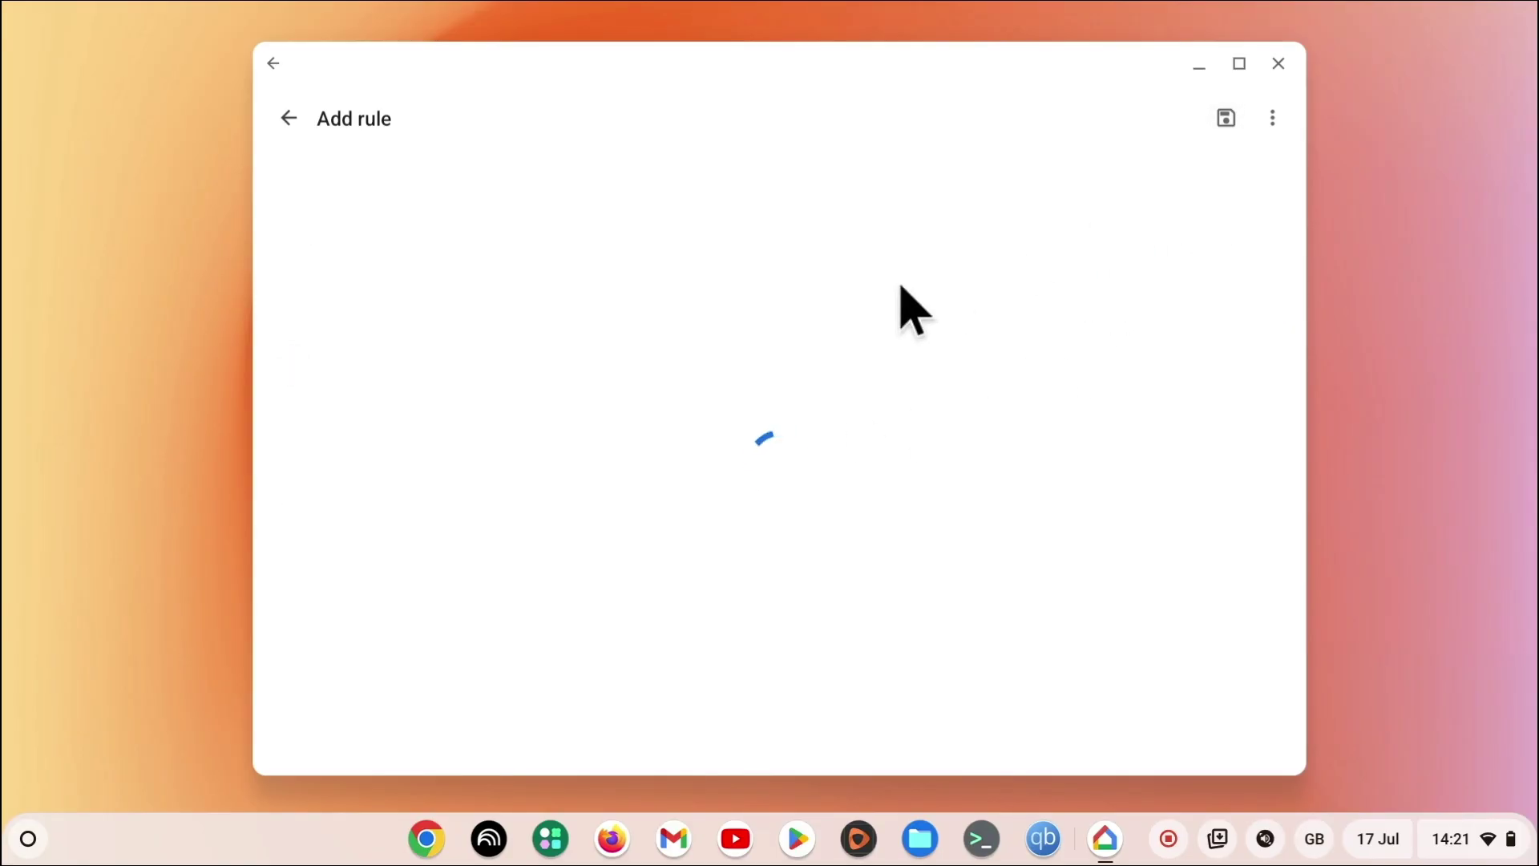
{"action": "left_click", "coordinate": [286, 117]}
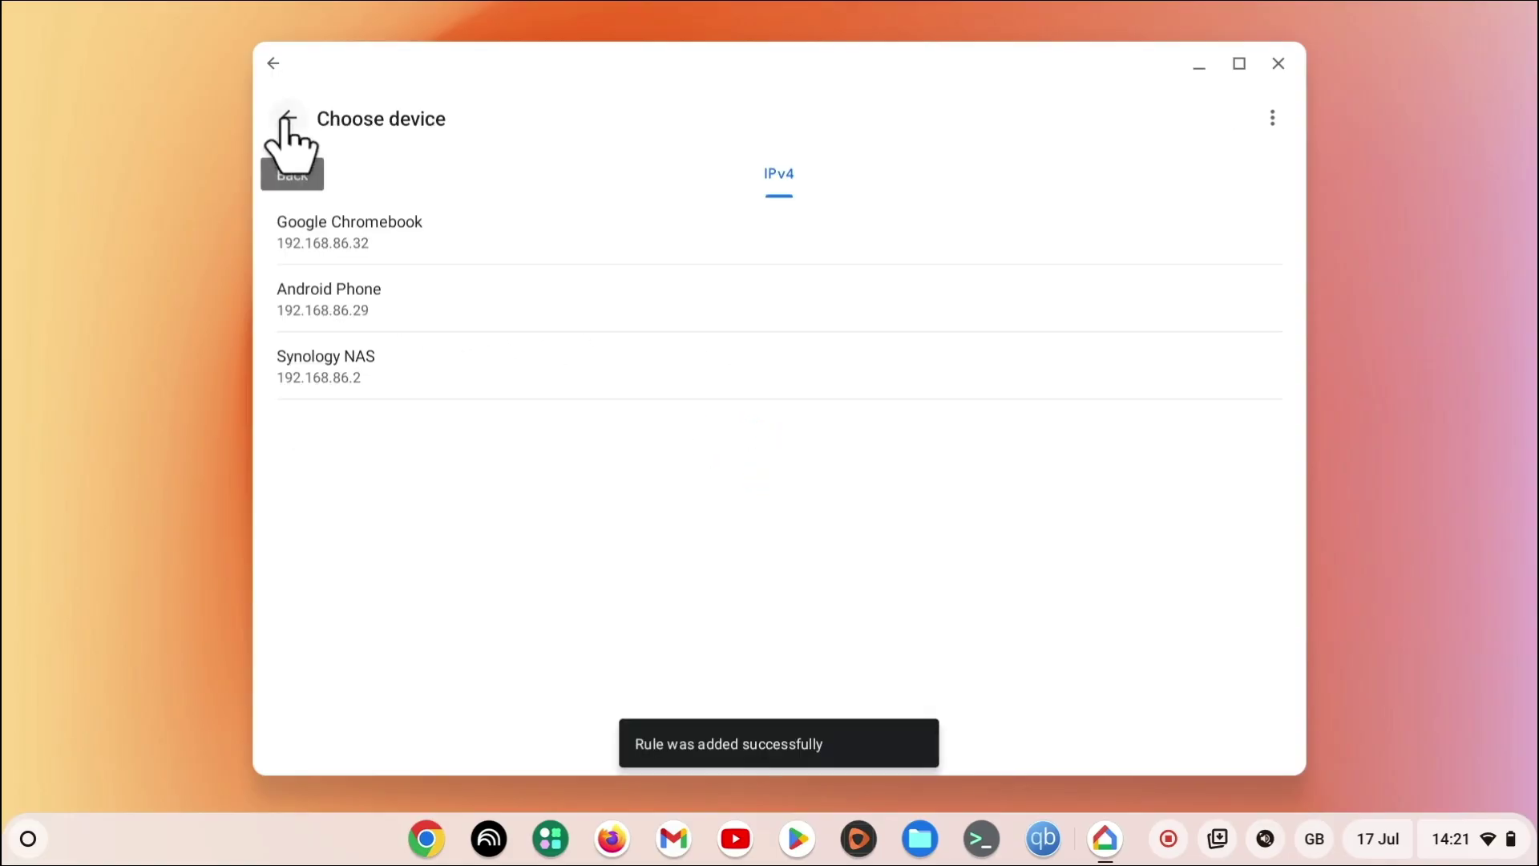
{"action": "left_click", "coordinate": [287, 118]}
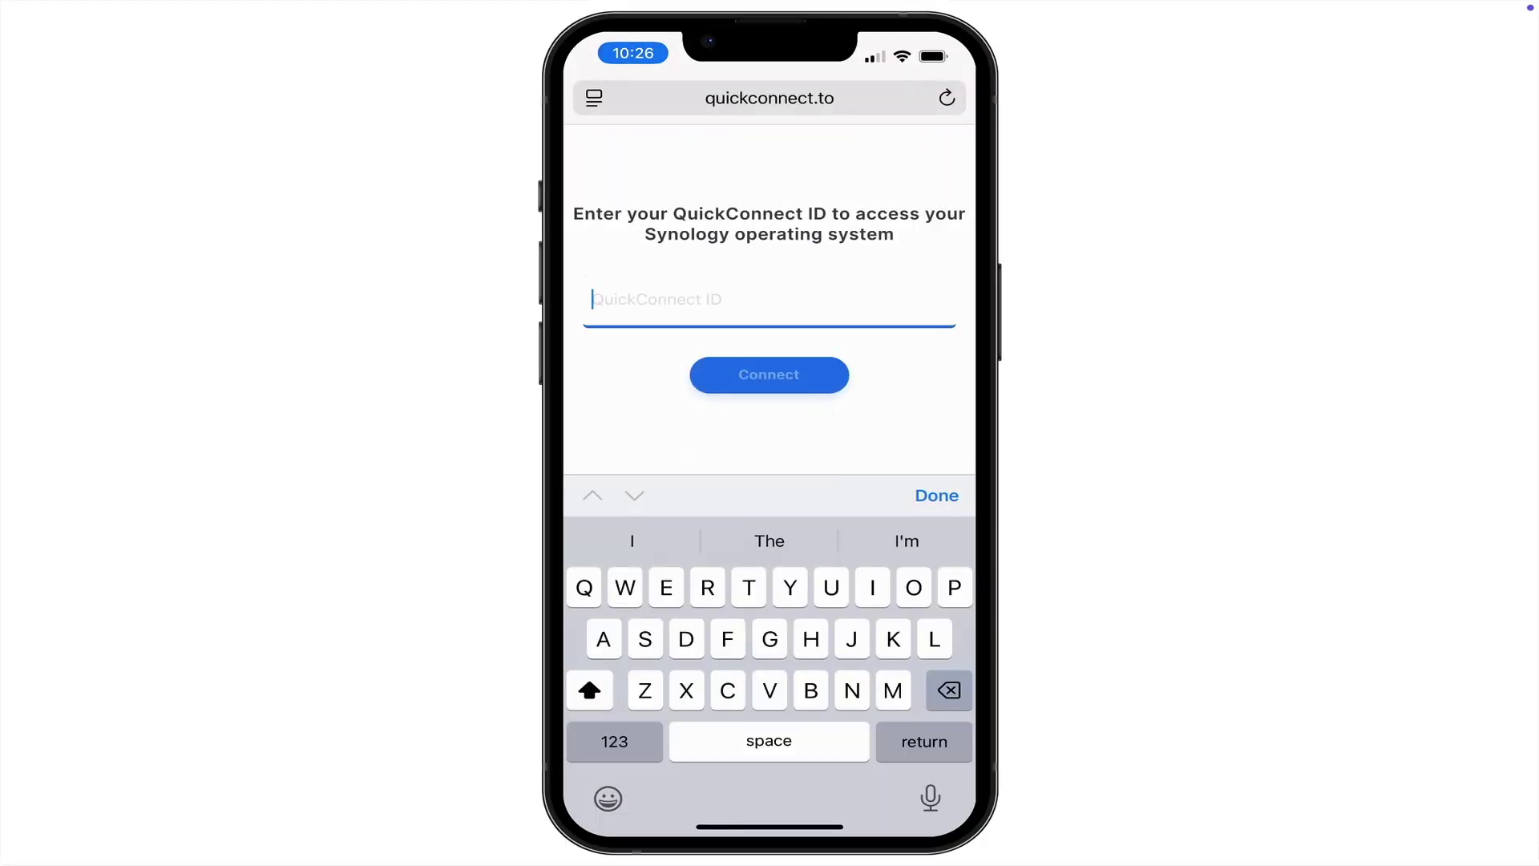
- Connect to the NAS on quickconnect.to with its QuickConnect ID, then launch DS audio
{"action": "type", "text": "My"}
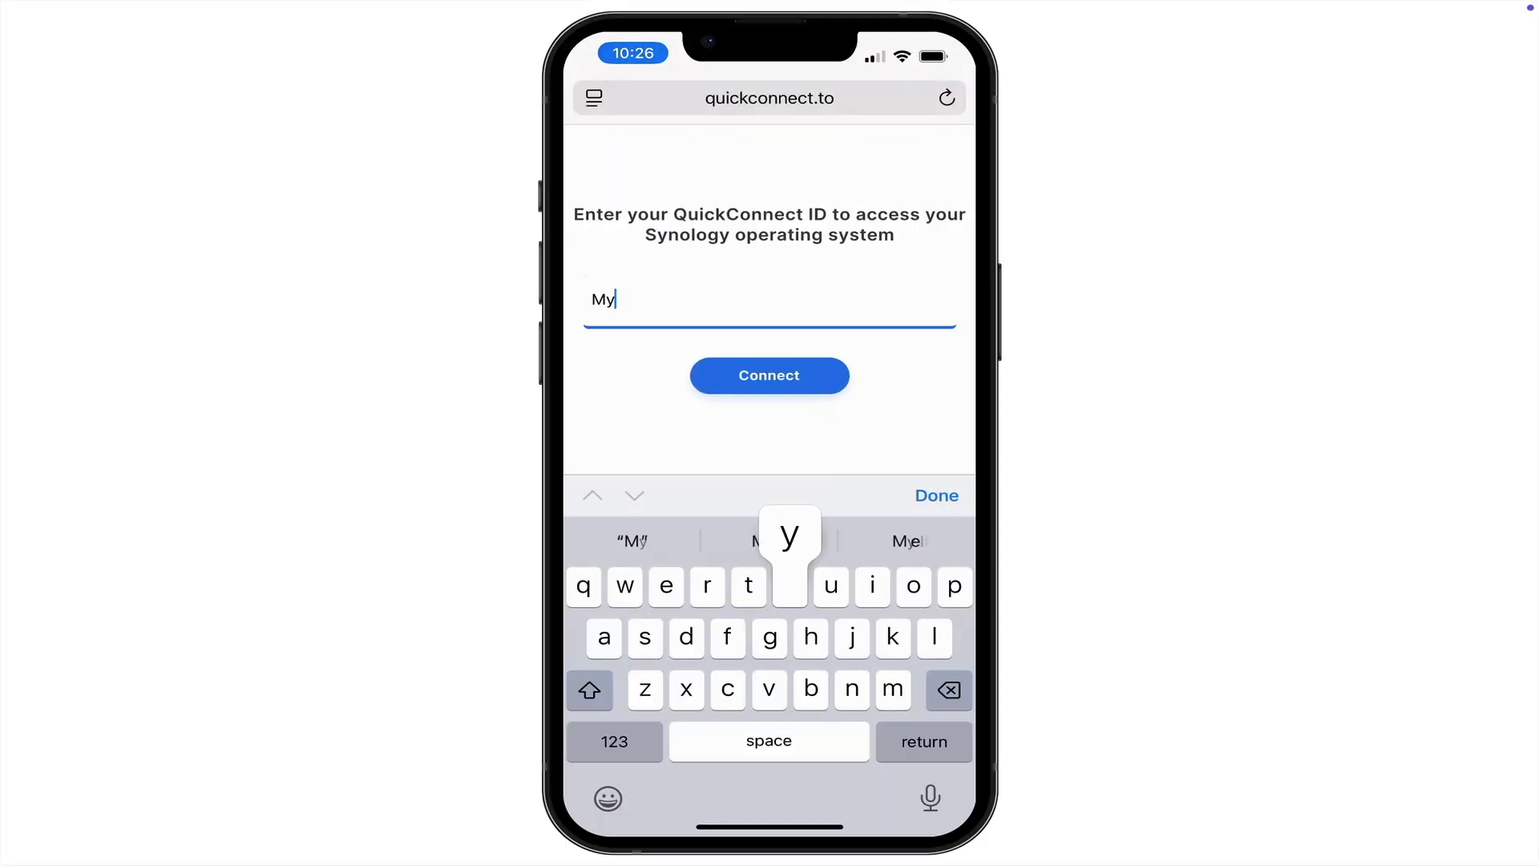
{"action": "type", "text": "doodads"}
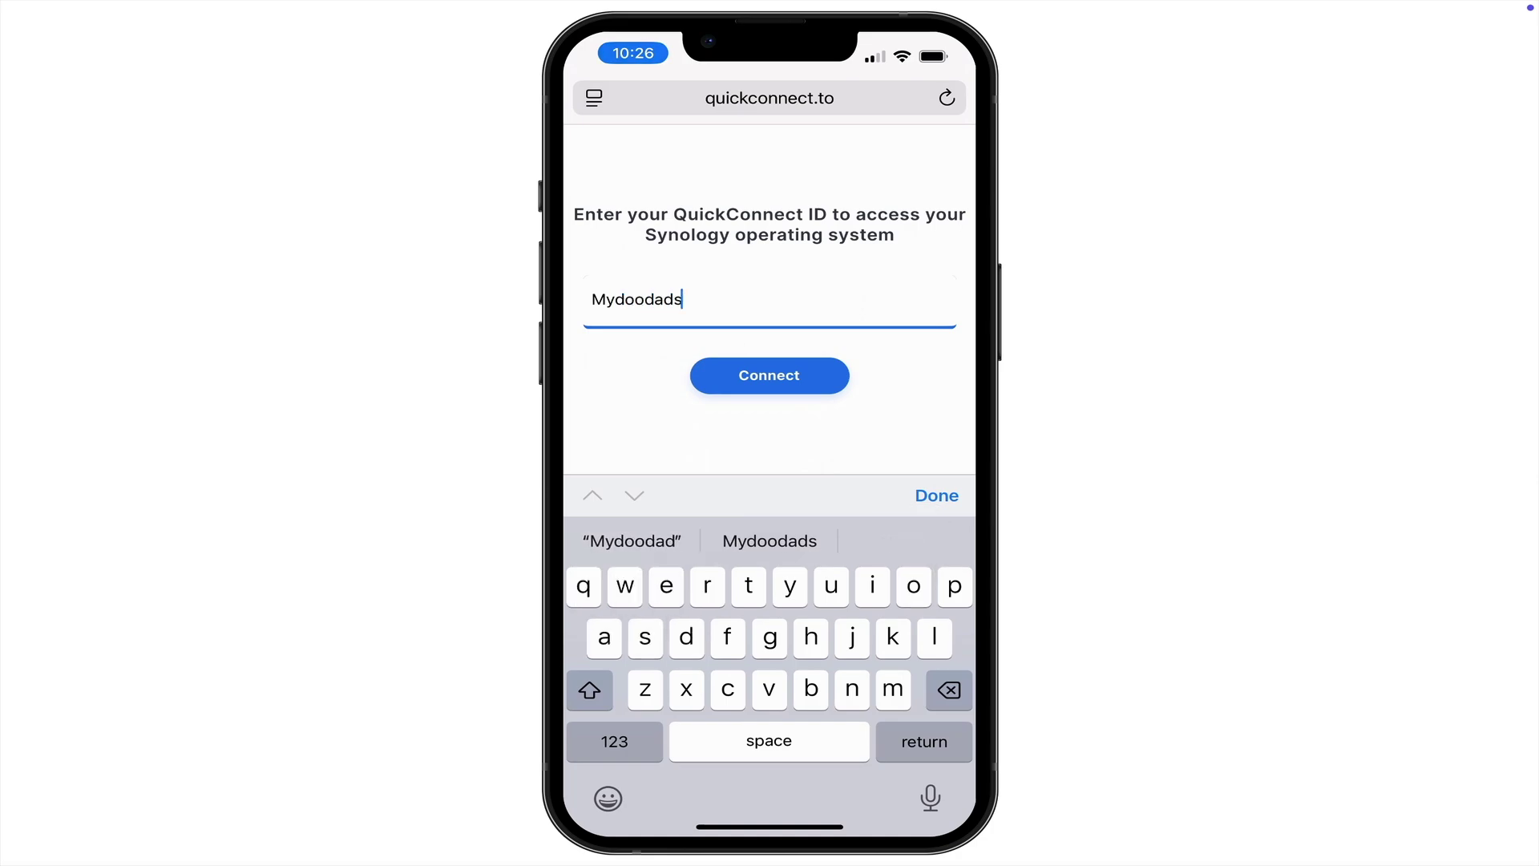
{"action": "key", "text": "Return"}
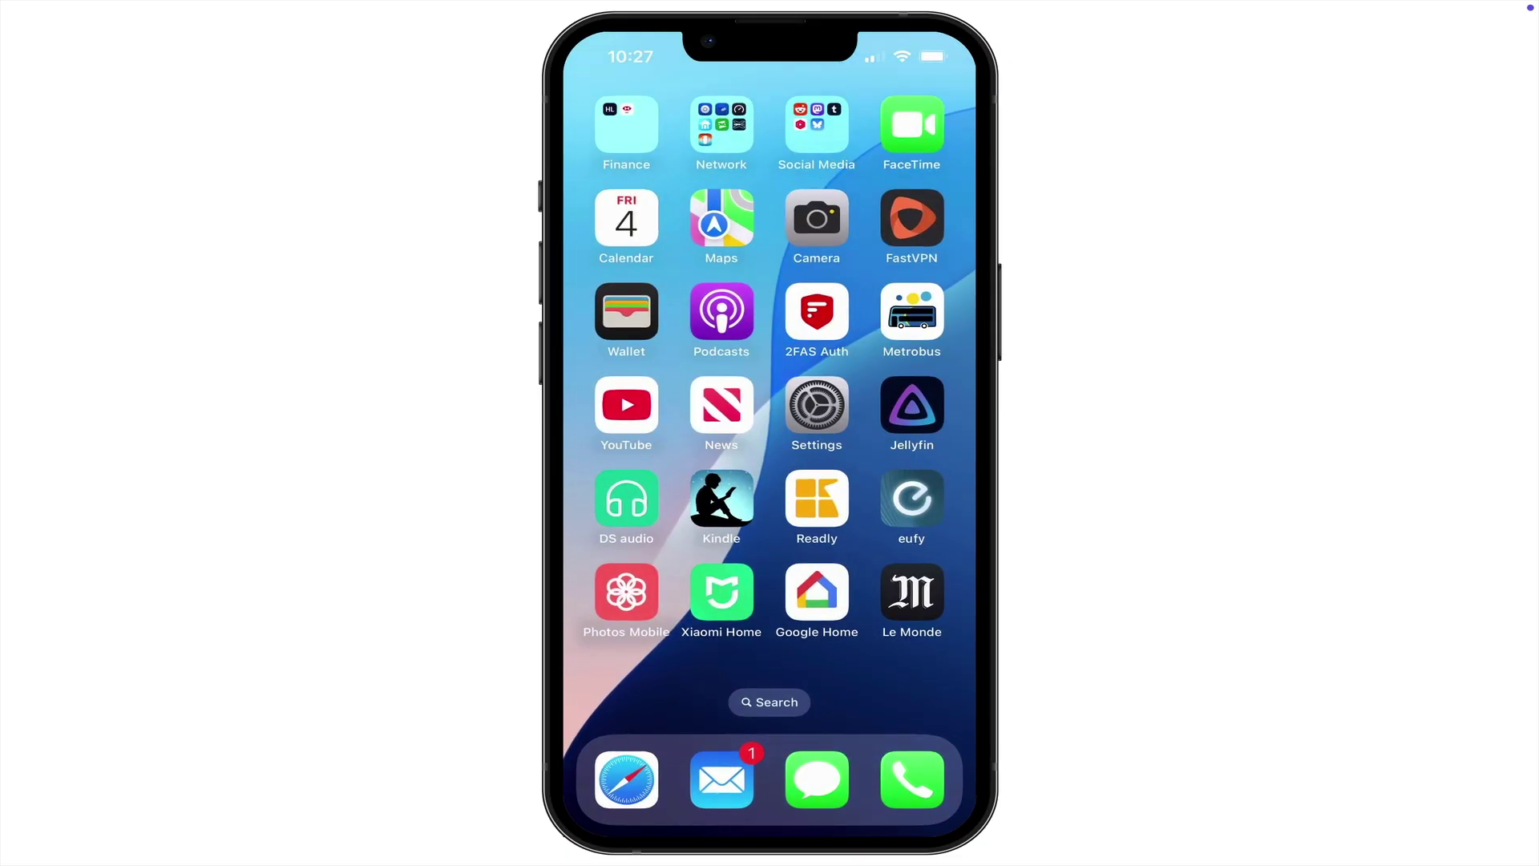
{"action": "left_click", "coordinate": [626, 498]}
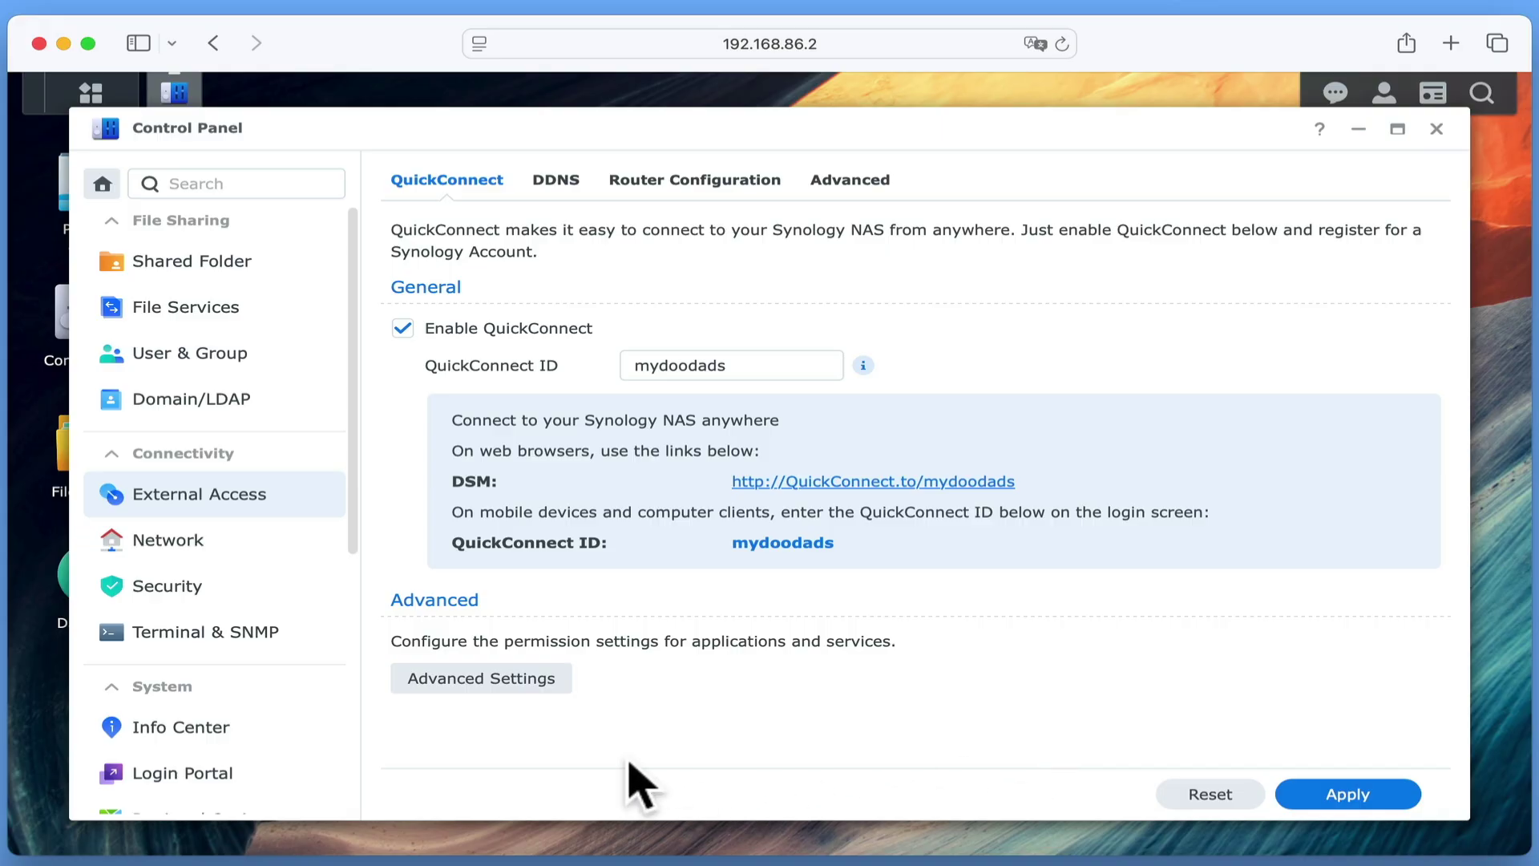
- Open QuickConnect Advanced Settings and untick DSM access in the permission list
{"action": "left_click", "coordinate": [522, 689]}
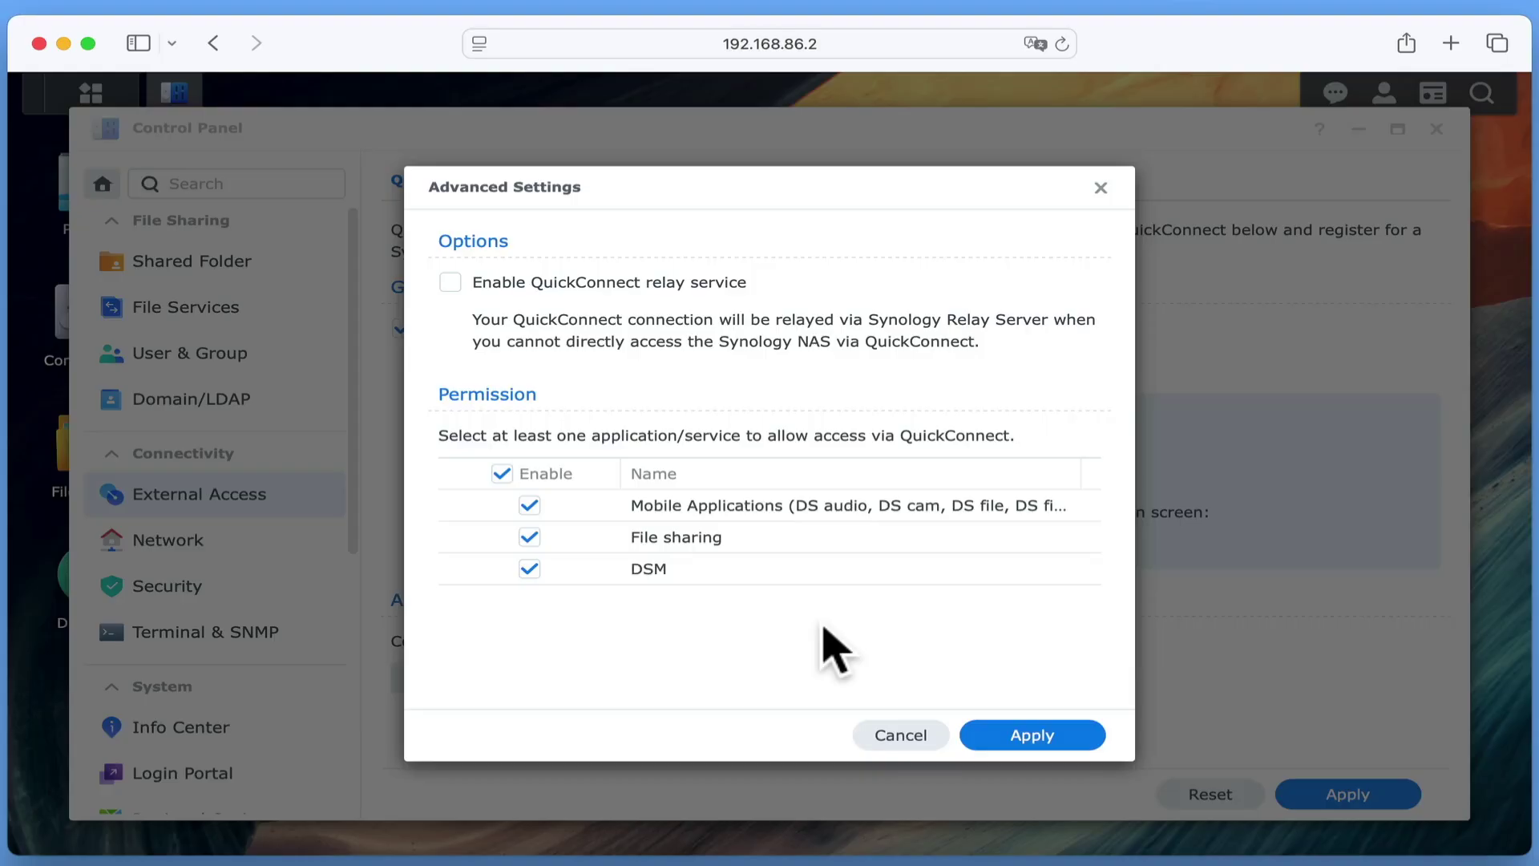
{"action": "left_click", "coordinate": [529, 570]}
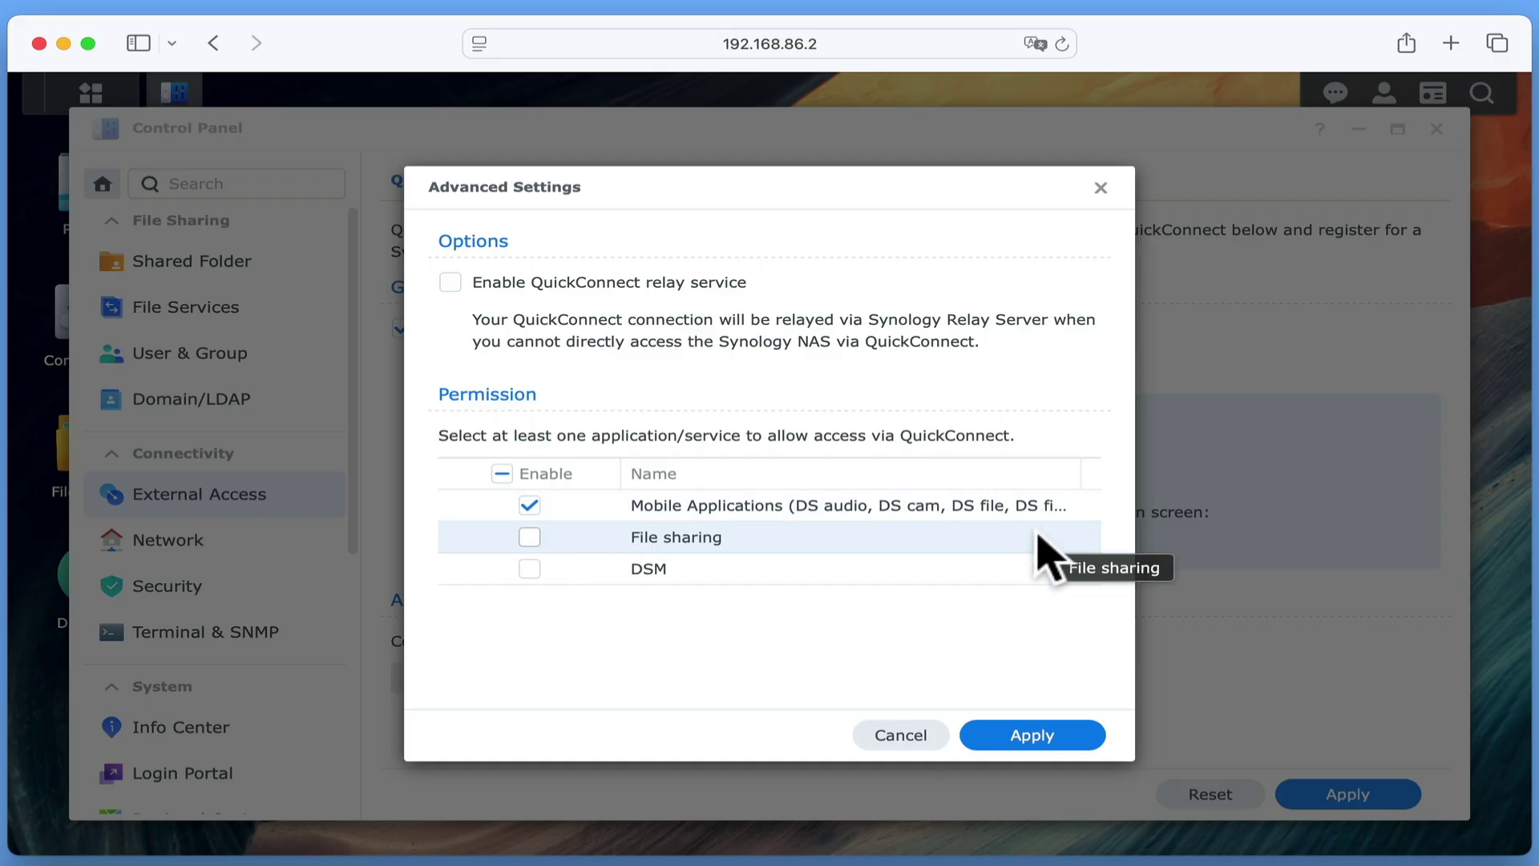
- Apply the QuickConnect permissions so only Mobile Applications remain allowed
{"action": "left_click", "coordinate": [1070, 736]}
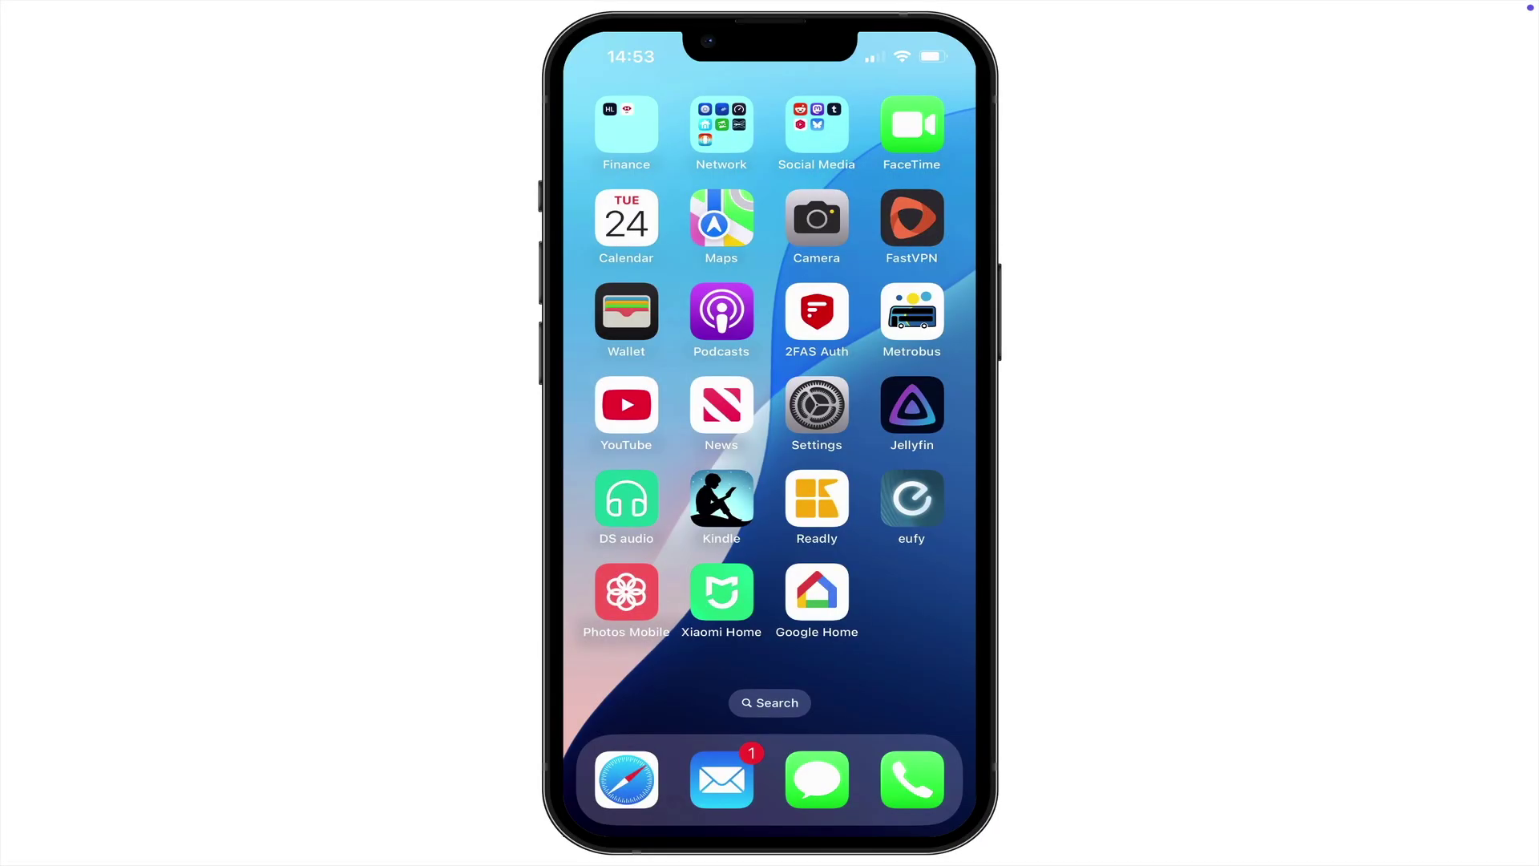
- In DS audio, log in to the NAS using its QuickConnect ID
{"action": "left_click", "coordinate": [626, 498]}
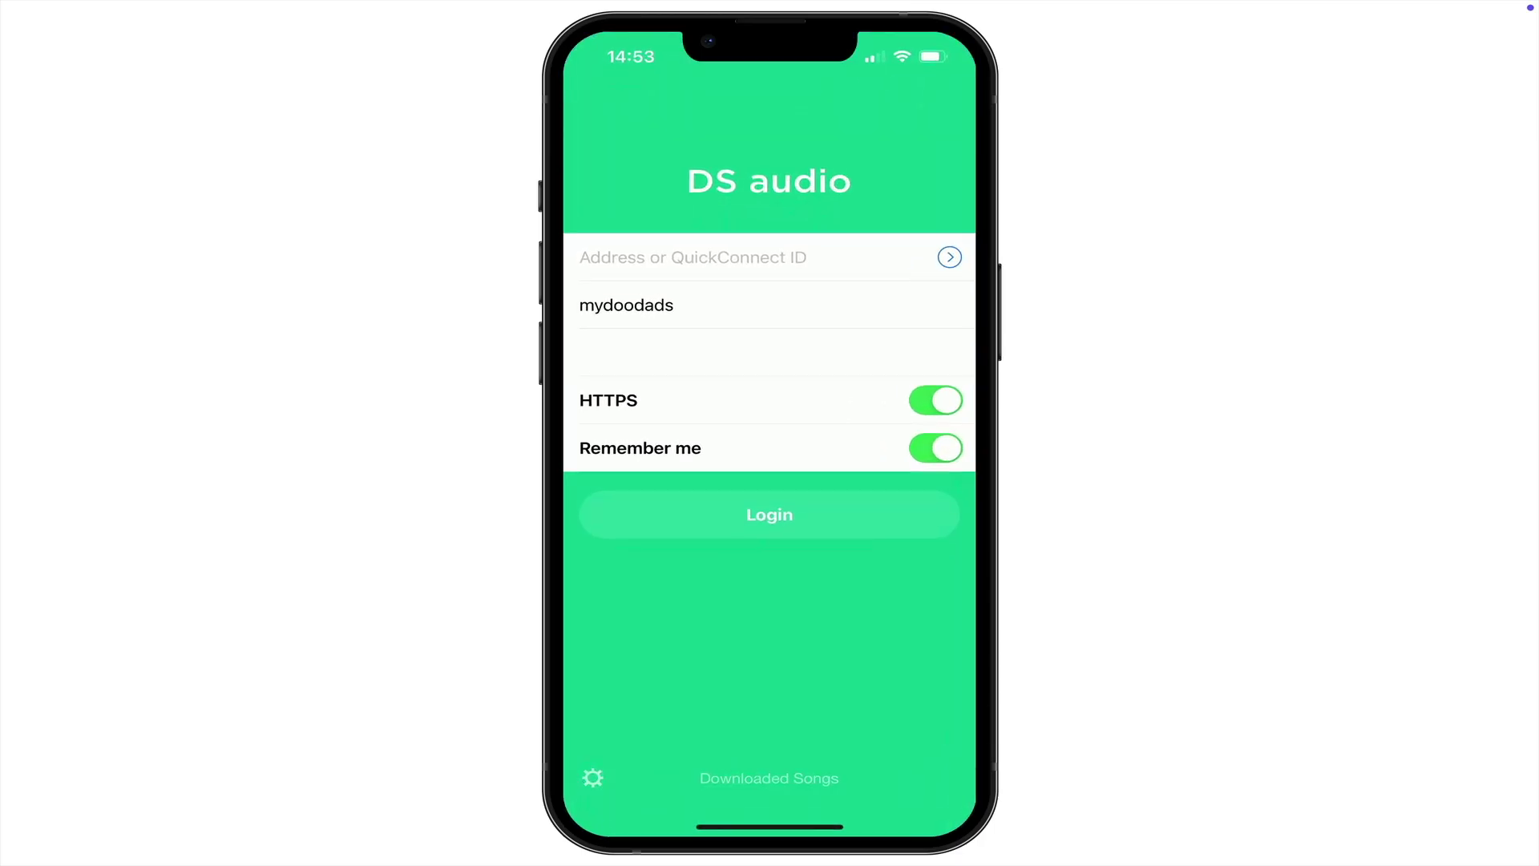
{"action": "left_click", "coordinate": [693, 258]}
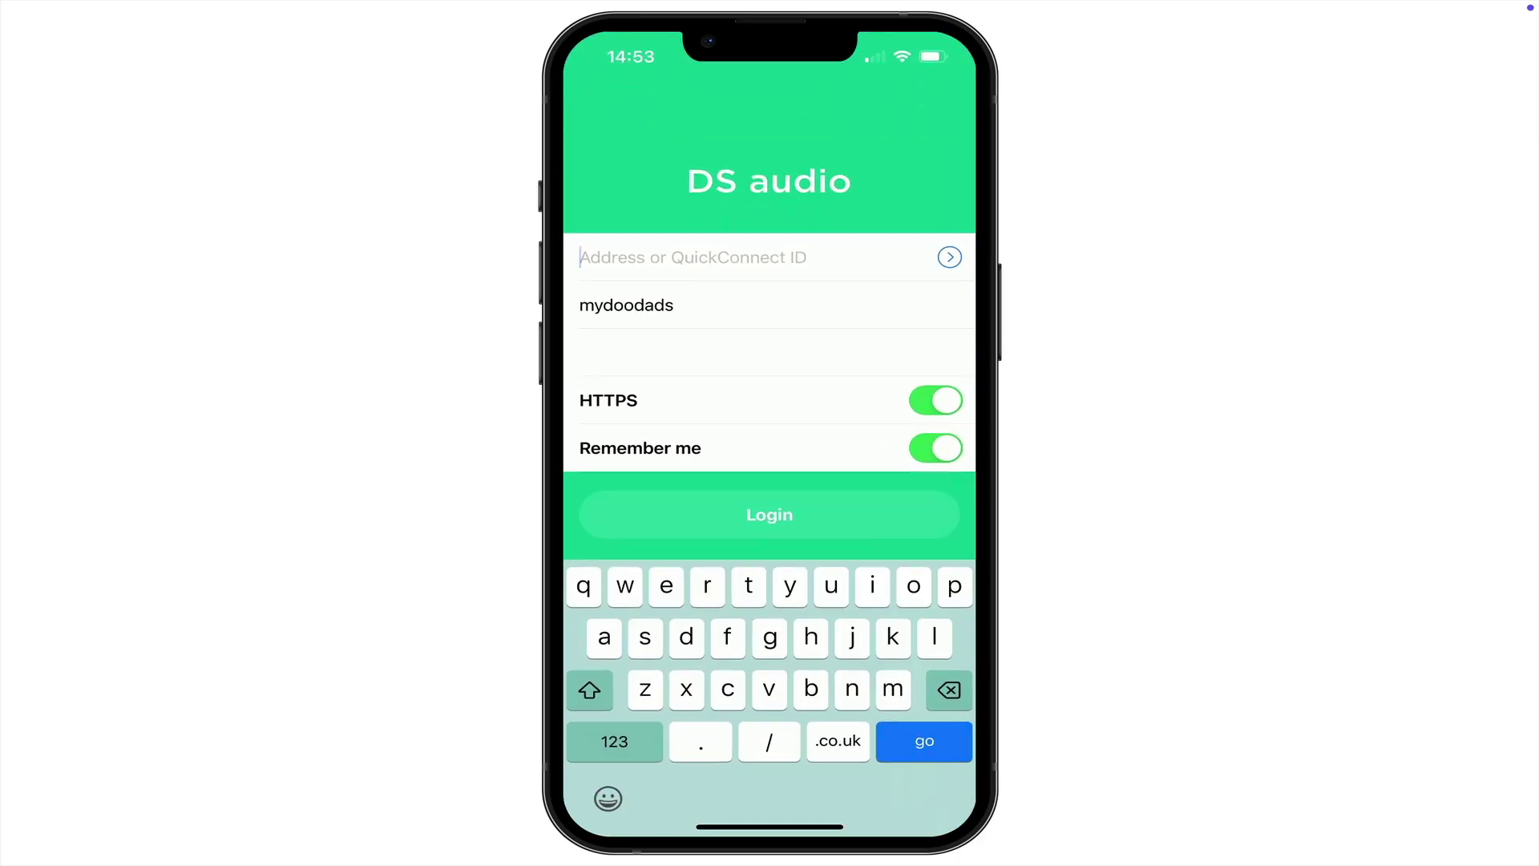
{"action": "type", "text": "mydoodads"}
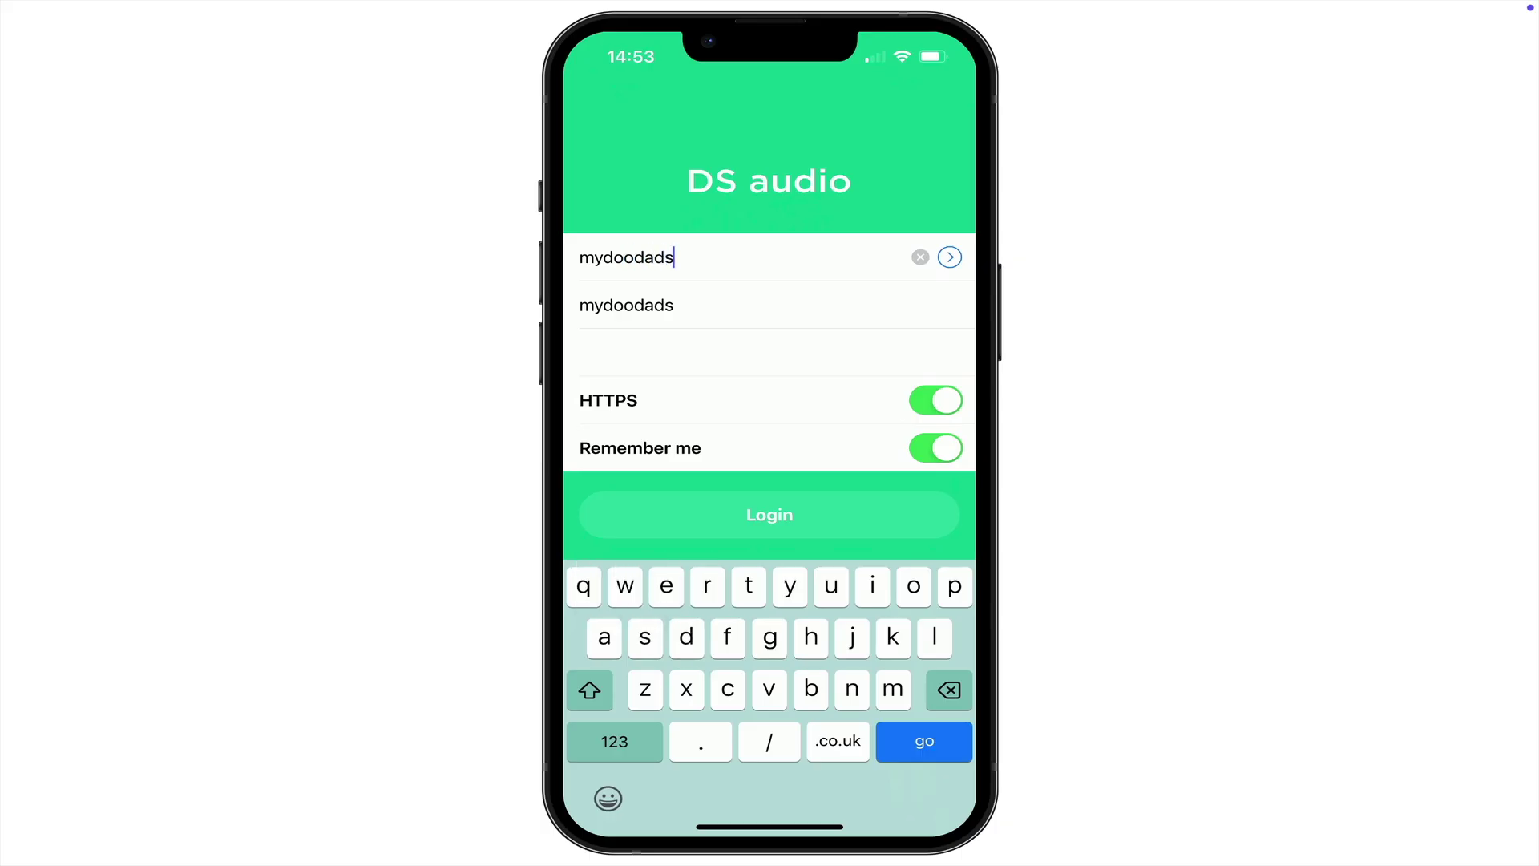
{"action": "key", "text": "Return"}
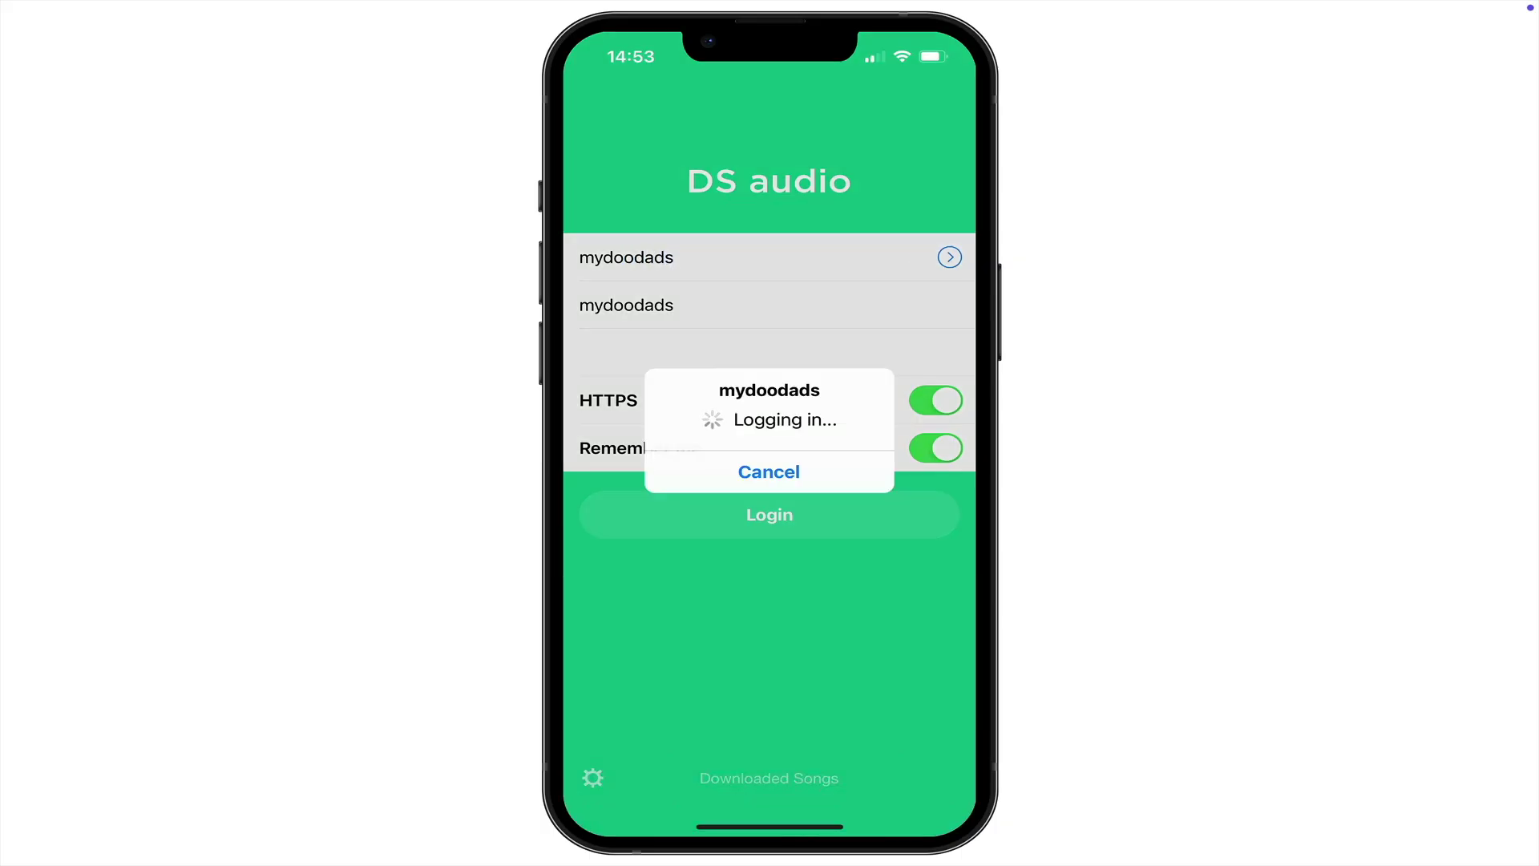